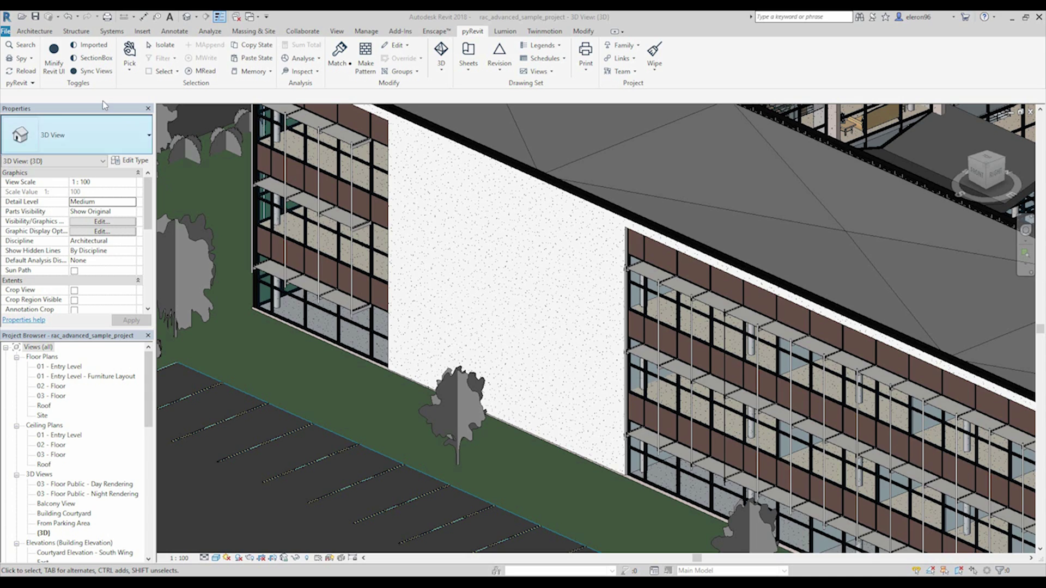
Create a new family from the Metric Generic Model wall based template
{"action": "left_click", "coordinate": [6, 31]}
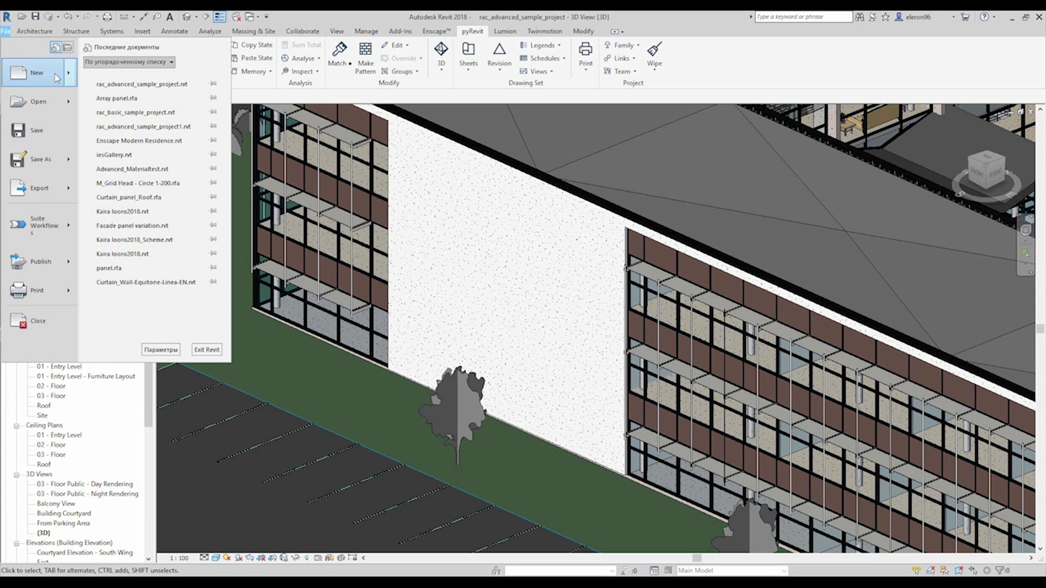
{"action": "mouse_move", "coordinate": [71, 82]}
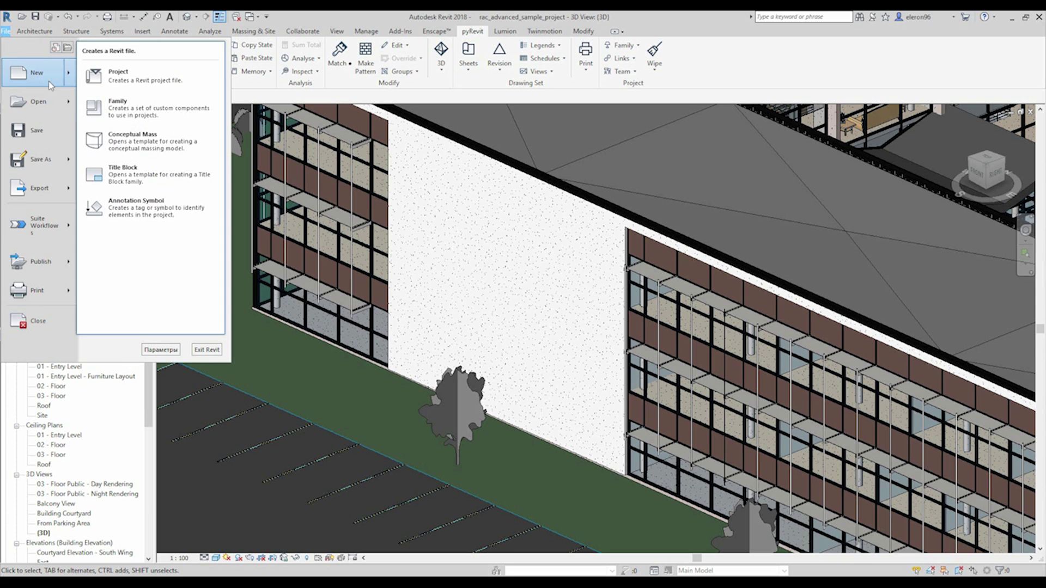
{"action": "left_click", "coordinate": [122, 108]}
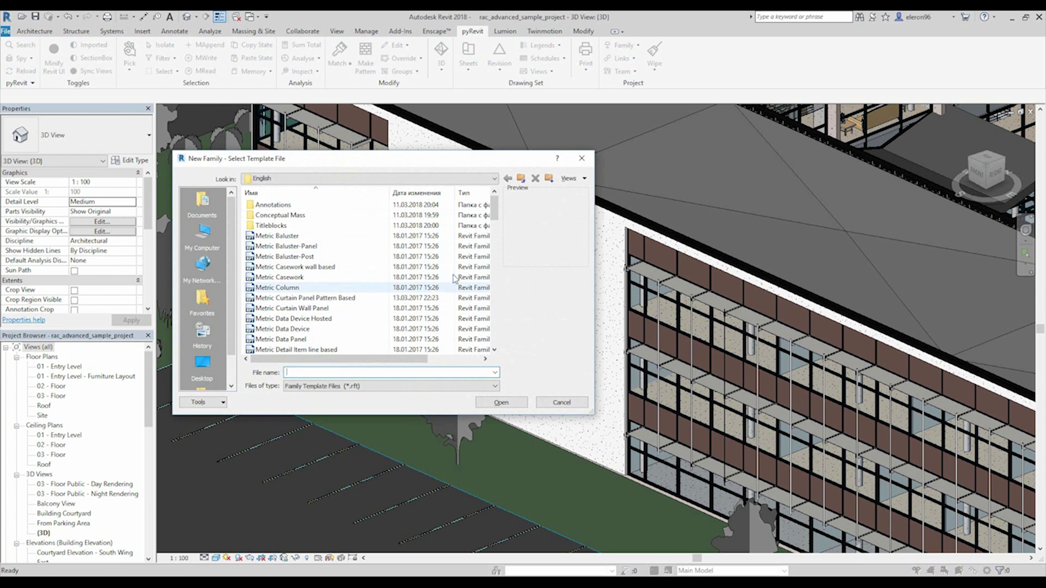
{"action": "mouse_move", "coordinate": [495, 215]}
{"action": "left_mouse_down"}
{"action": "mouse_move", "coordinate": [501, 344]}
{"action": "mouse_move", "coordinate": [496, 264]}
{"action": "left_mouse_up"}
{"action": "left_click", "coordinate": [327, 298]}
{"action": "scroll", "coordinate": [349, 303], "scroll_direction": "down", "scroll_amount": 2}
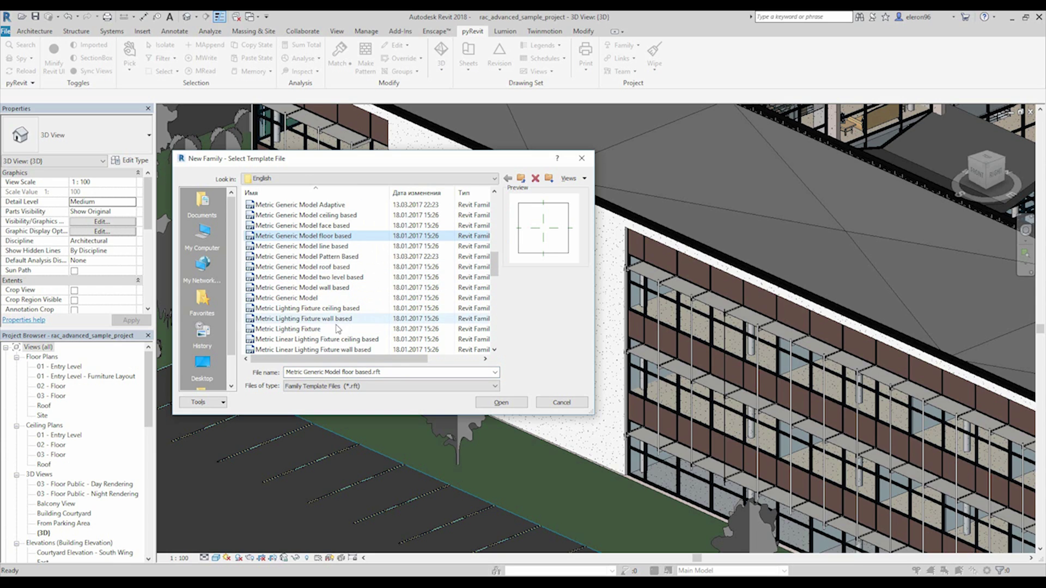
{"action": "left_click", "coordinate": [339, 319]}
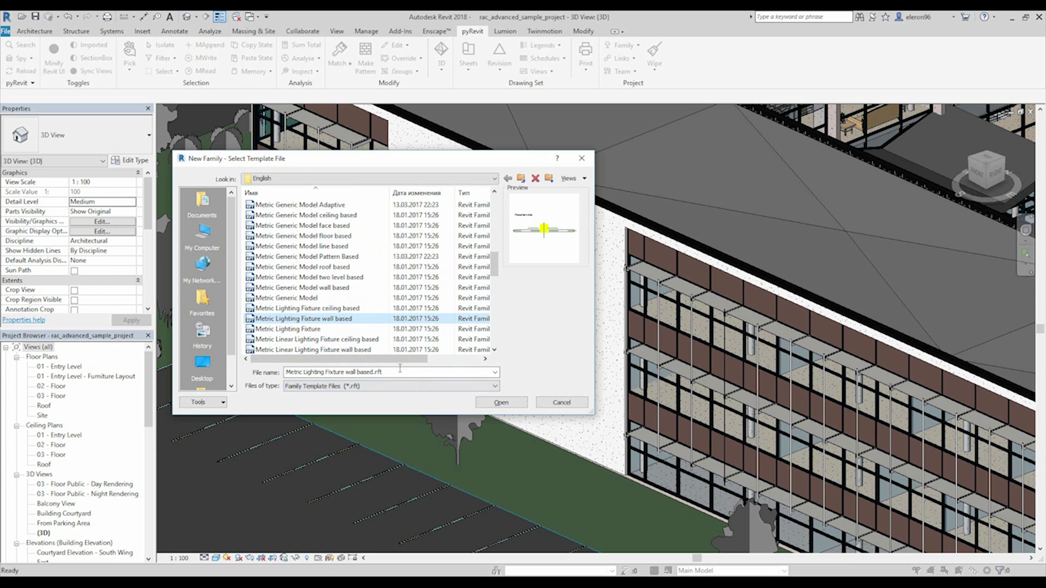
{"action": "left_click", "coordinate": [304, 289]}
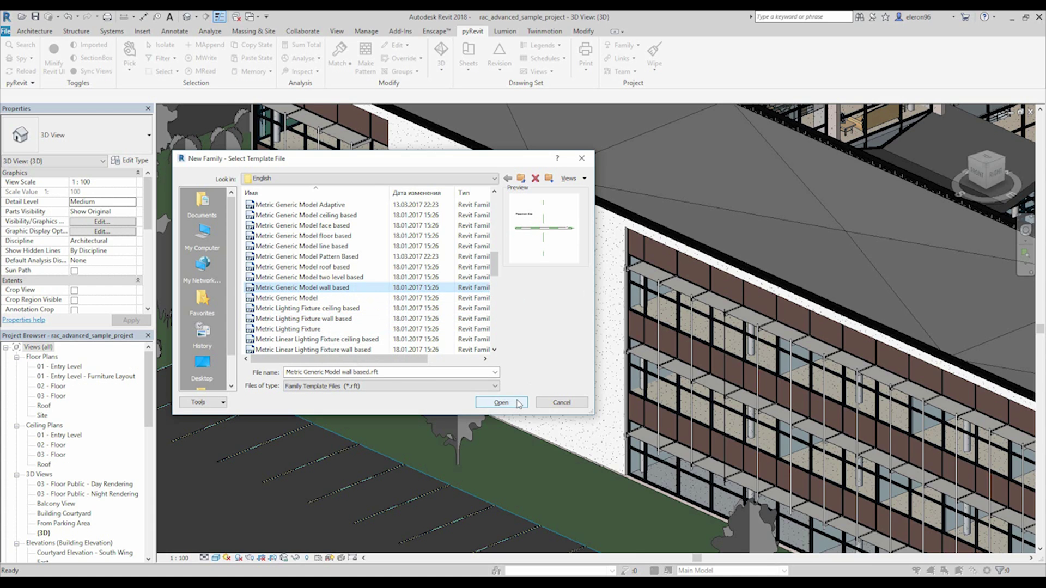
{"action": "left_click", "coordinate": [501, 402]}
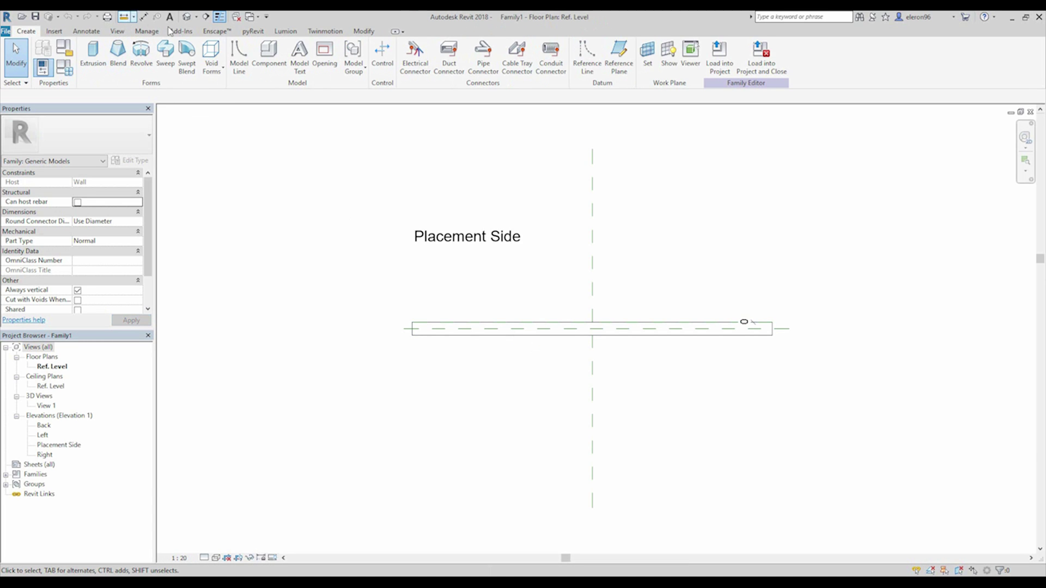
Examine the template's host wall in the default 3D view and return to the Ref. Level floor plan
{"action": "left_click", "coordinate": [187, 16]}
{"action": "middle_click_drag", "start_coordinate": [649, 311], "coordinate": [624, 299]}
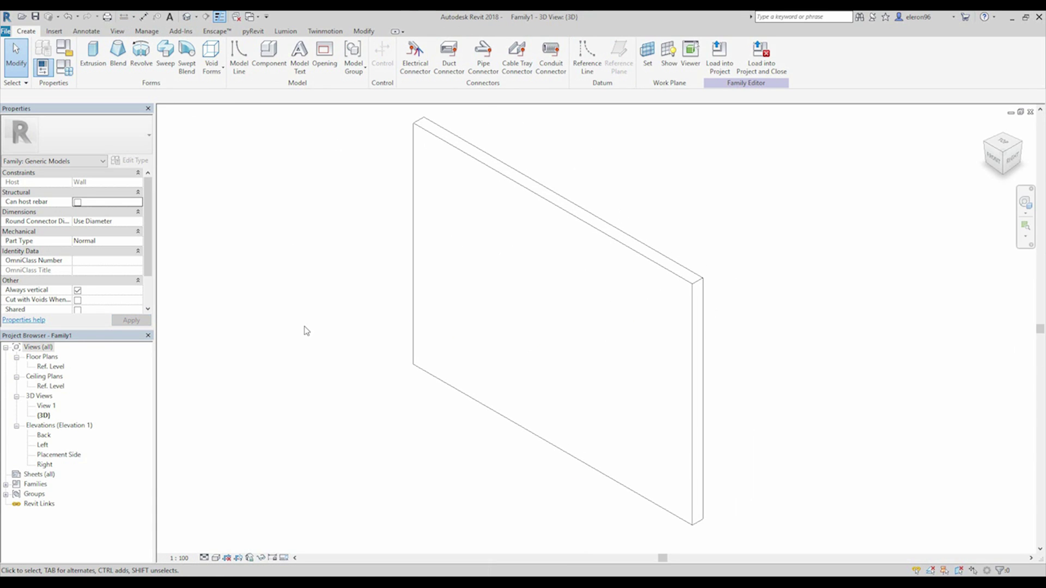
{"action": "left_click", "coordinate": [687, 312]}
{"action": "left_click", "coordinate": [722, 320]}
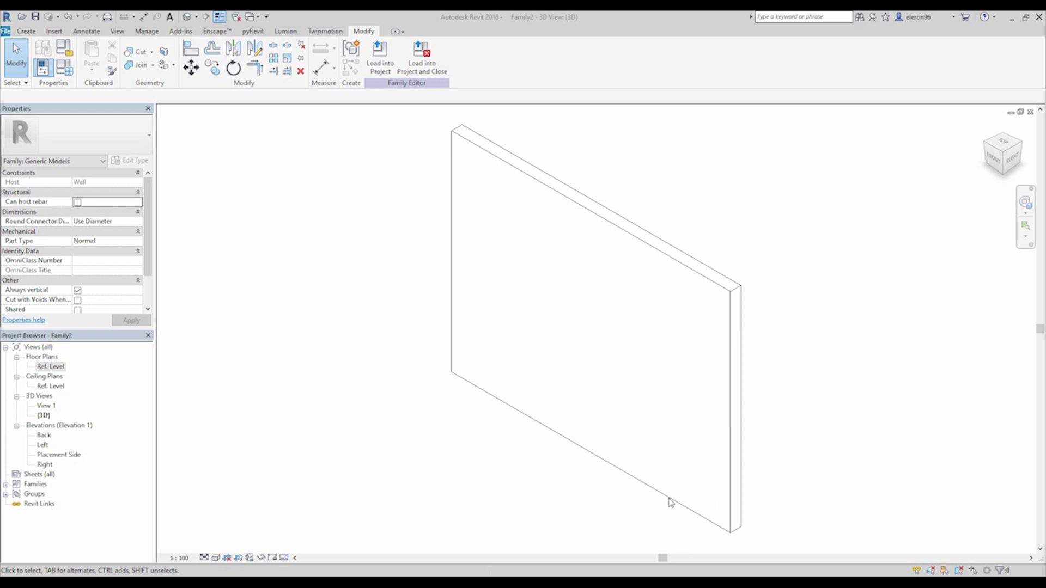
{"action": "double_click", "coordinate": [56, 368]}
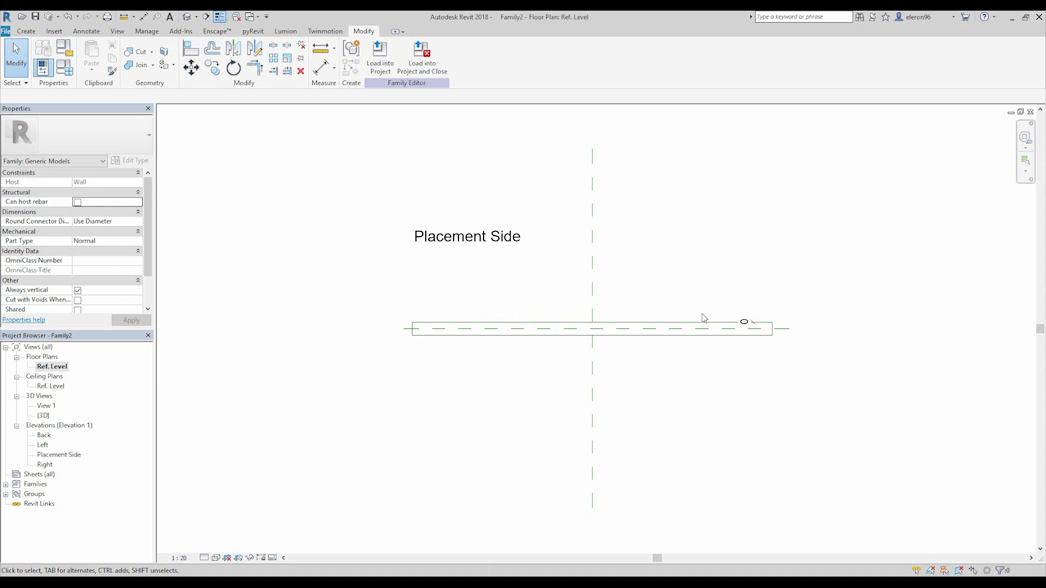
Draw a vertical reference plane crossing the wall about 775 mm left of the centre reference plane
{"action": "left_click", "coordinate": [25, 31]}
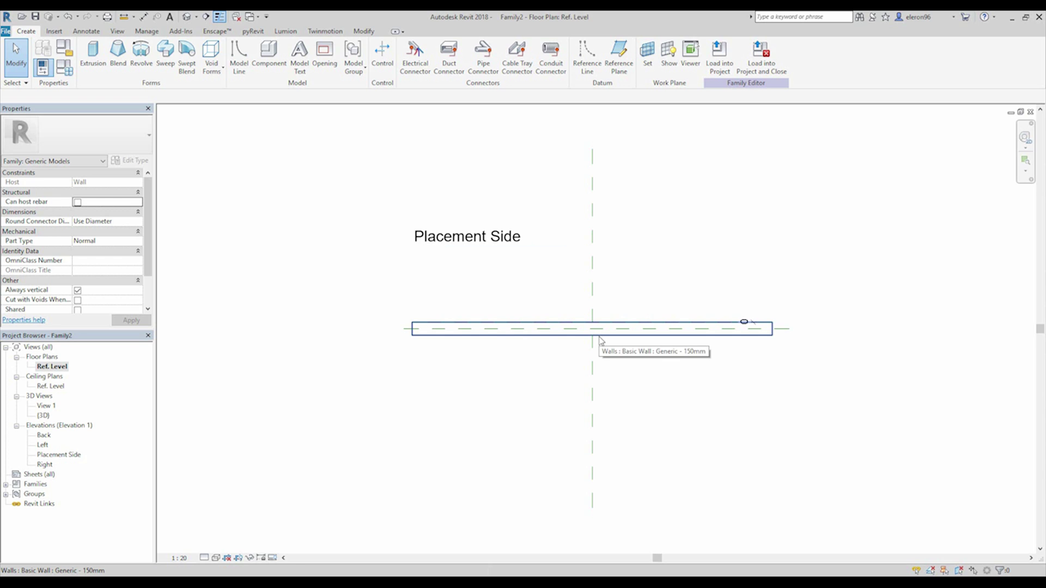
{"action": "scroll", "coordinate": [577, 310], "scroll_direction": "up", "scroll_amount": 3}
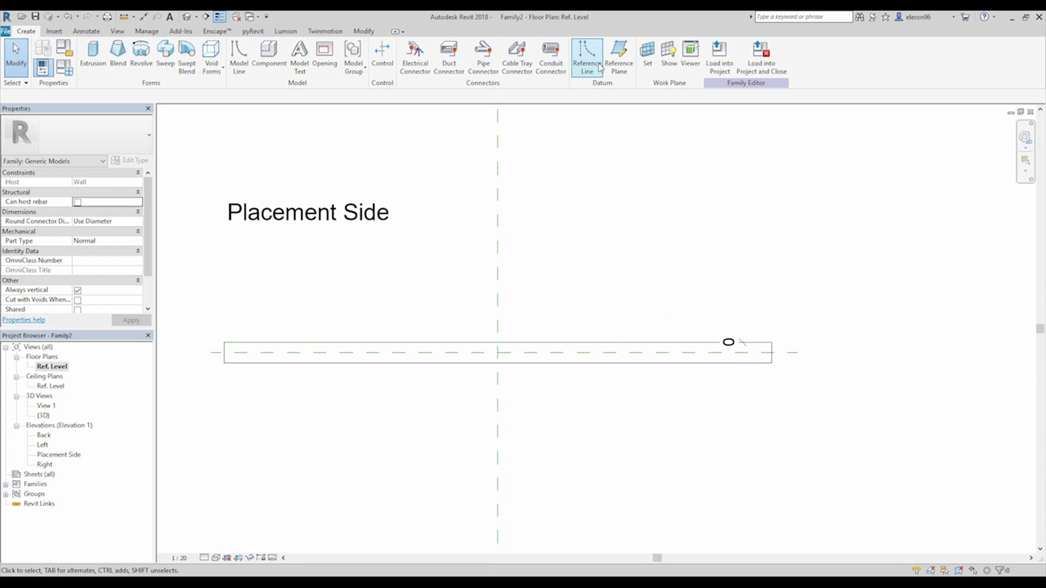
{"action": "left_click", "coordinate": [619, 57]}
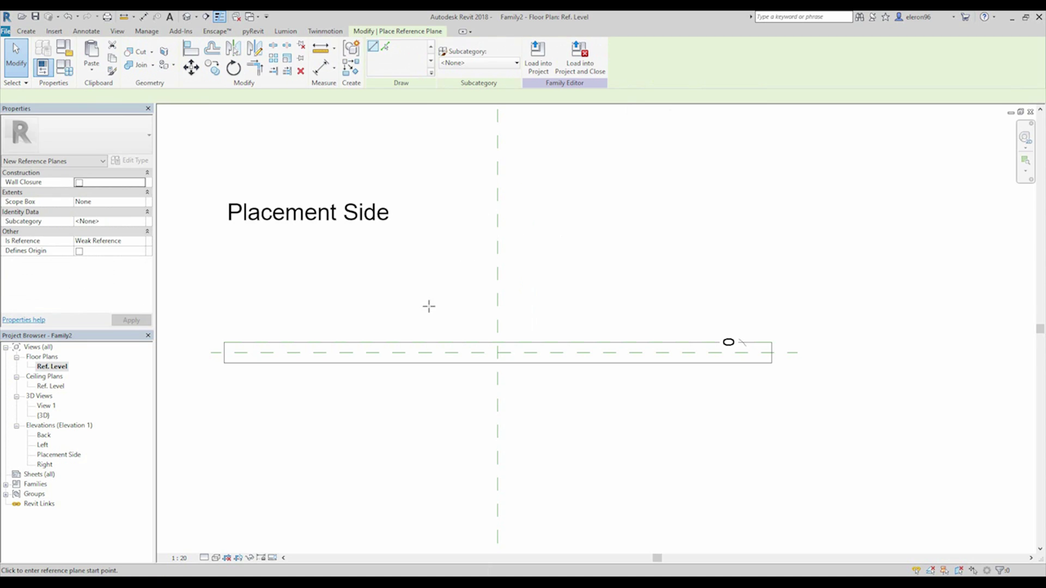
{"action": "left_click", "coordinate": [392, 279]}
{"action": "left_click", "coordinate": [392, 436]}
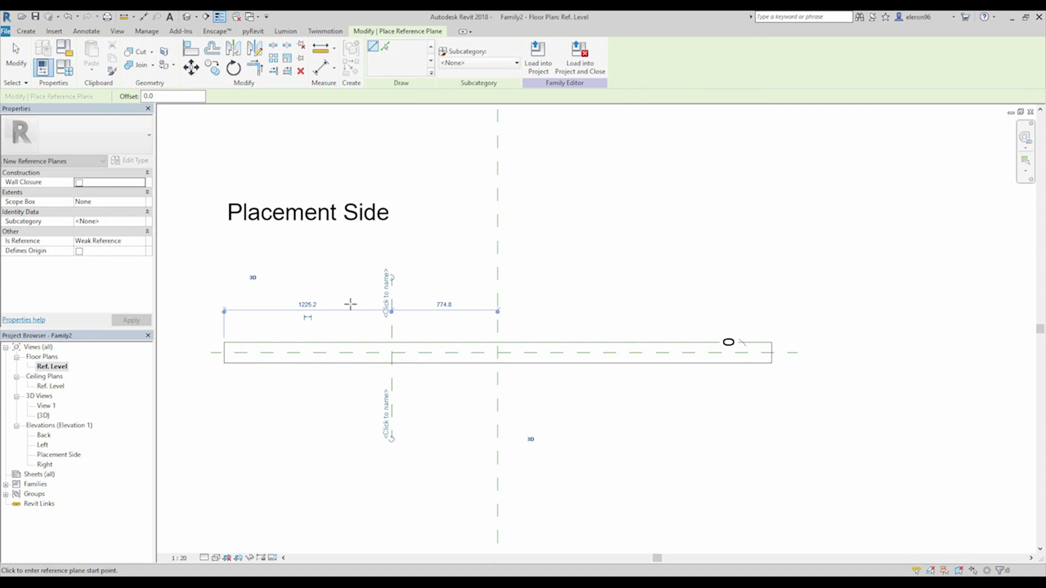
Draw a horizontal reference plane on the placement side, about 484 mm from the wall's centreline
{"action": "left_click", "coordinate": [330, 298]}
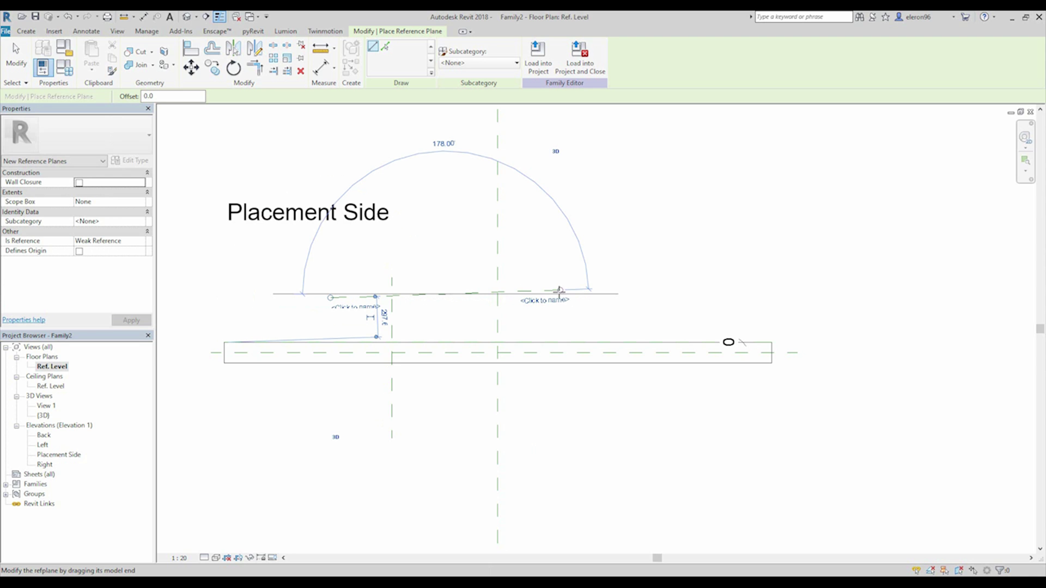
{"action": "key", "text": "Escape"}
{"action": "left_click", "coordinate": [351, 286]}
{"action": "left_click", "coordinate": [543, 285]}
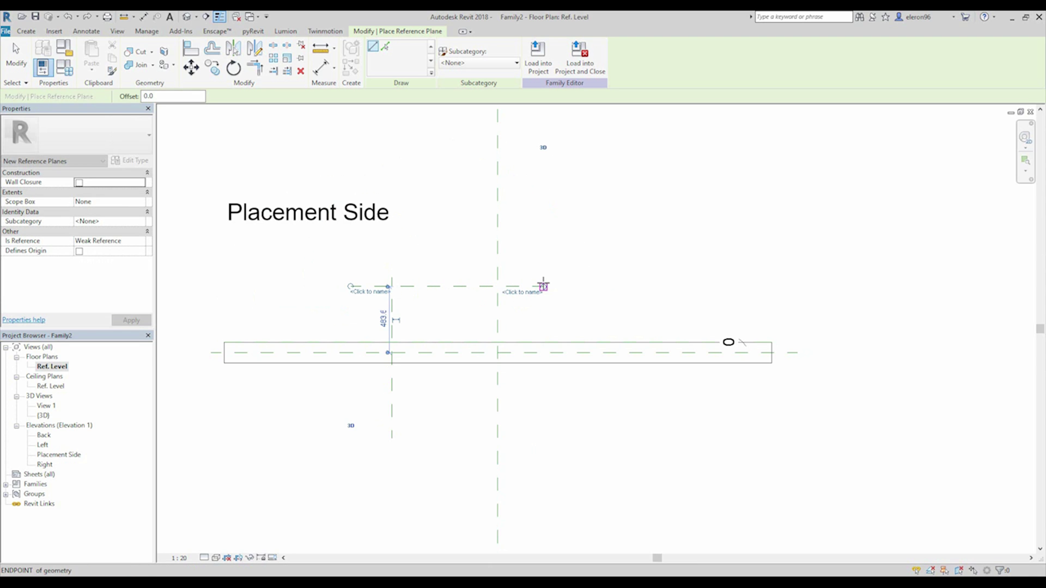
{"action": "key", "text": "Escape"}
{"action": "key", "text": "Escape"}
Set the new vertical reference plane's distance from the centre reference plane to 500 mm
{"action": "left_click", "coordinate": [392, 316]}
{"action": "left_click", "coordinate": [443, 304]}
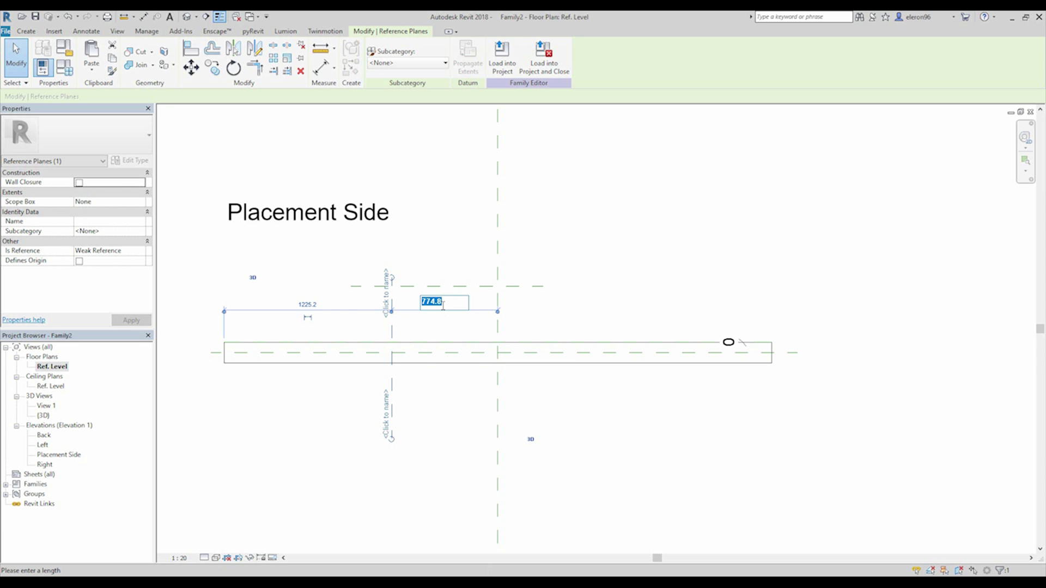
{"action": "type", "text": "500"}
{"action": "key", "text": "Return"}
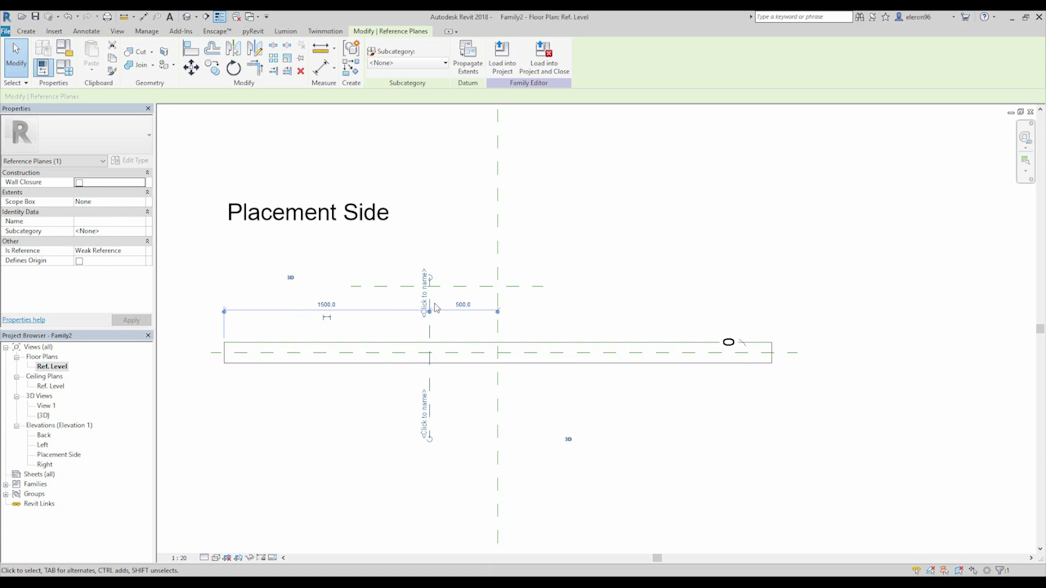
Set the horizontal reference plane's distance from the wall's centreline to 400 mm
{"action": "left_click", "coordinate": [460, 286]}
{"action": "left_click", "coordinate": [383, 321]}
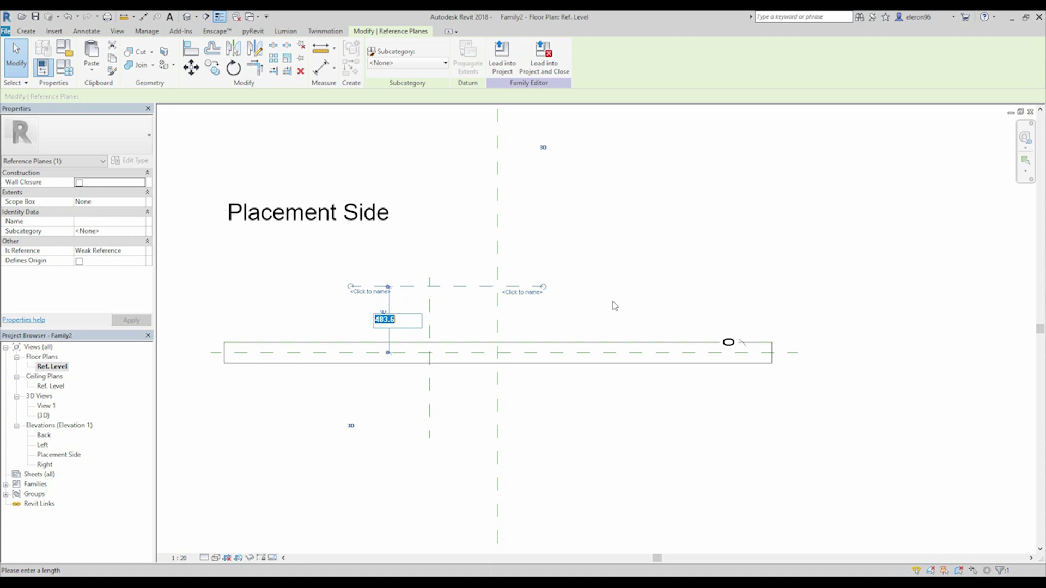
{"action": "type", "text": "400"}
{"action": "key", "text": "Return"}
{"action": "left_click", "coordinate": [607, 305]}
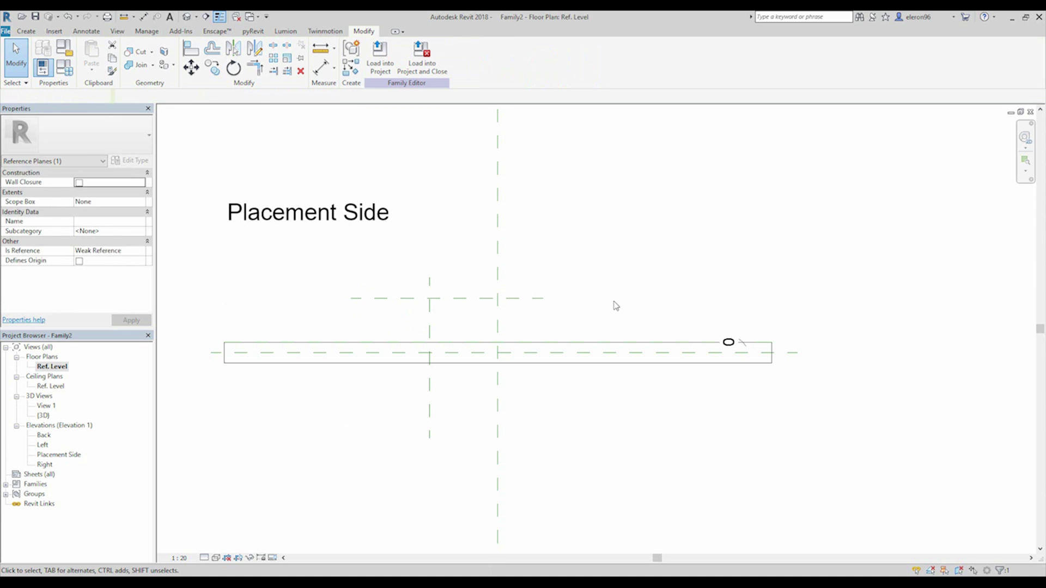
Mirror a copy of the left vertical reference plane about a drawn axis along the centre reference plane
{"action": "middle_click_drag", "start_coordinate": [605, 304], "coordinate": [549, 278]}
{"action": "left_click", "coordinate": [374, 307]}
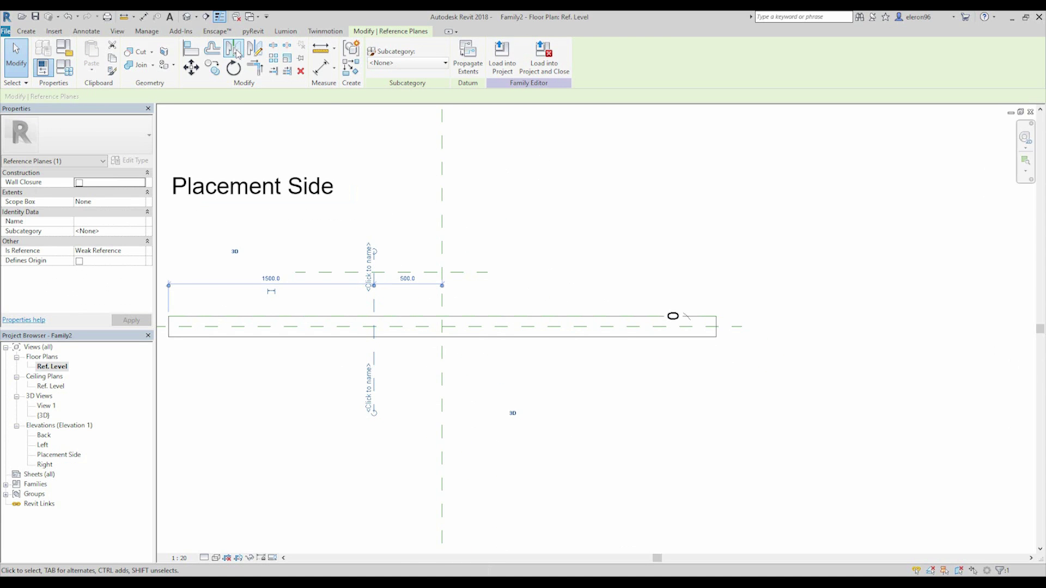
{"action": "left_click", "coordinate": [254, 49]}
{"action": "left_click", "coordinate": [442, 287]}
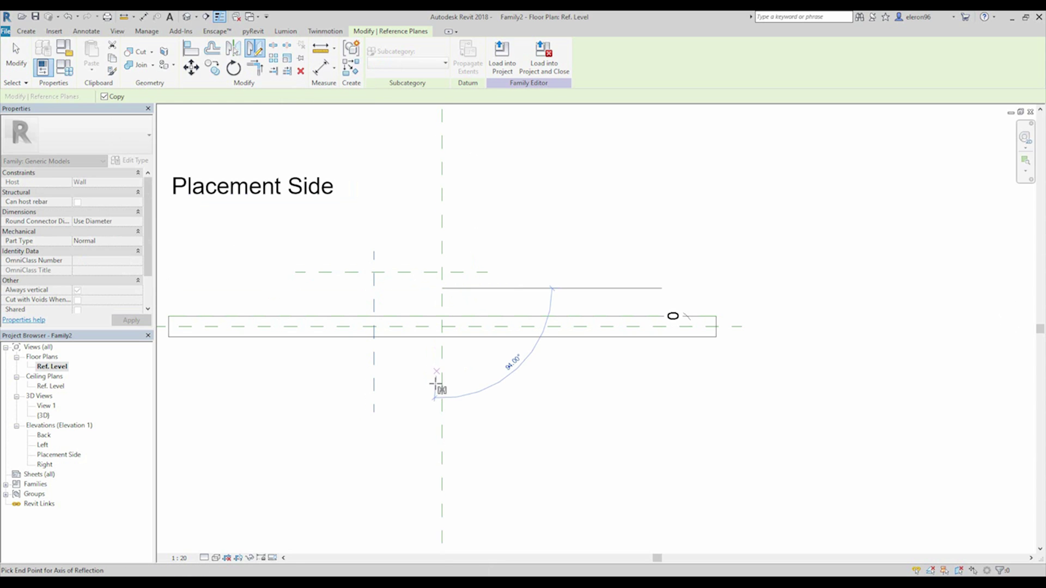
{"action": "left_click", "coordinate": [441, 385]}
{"action": "key", "text": "Escape"}
Extend the right end of the horizontal reference plane past the mirrored vertical plane
{"action": "left_click", "coordinate": [481, 277]}
{"action": "left_click_drag", "start_coordinate": [488, 272], "coordinate": [572, 272]}
{"action": "left_click", "coordinate": [556, 254]}
Place an aligned dimension from the wall's placement-side face to the horizontal reference plane
{"action": "scroll", "coordinate": [447, 261], "scroll_direction": "up", "scroll_amount": 2}
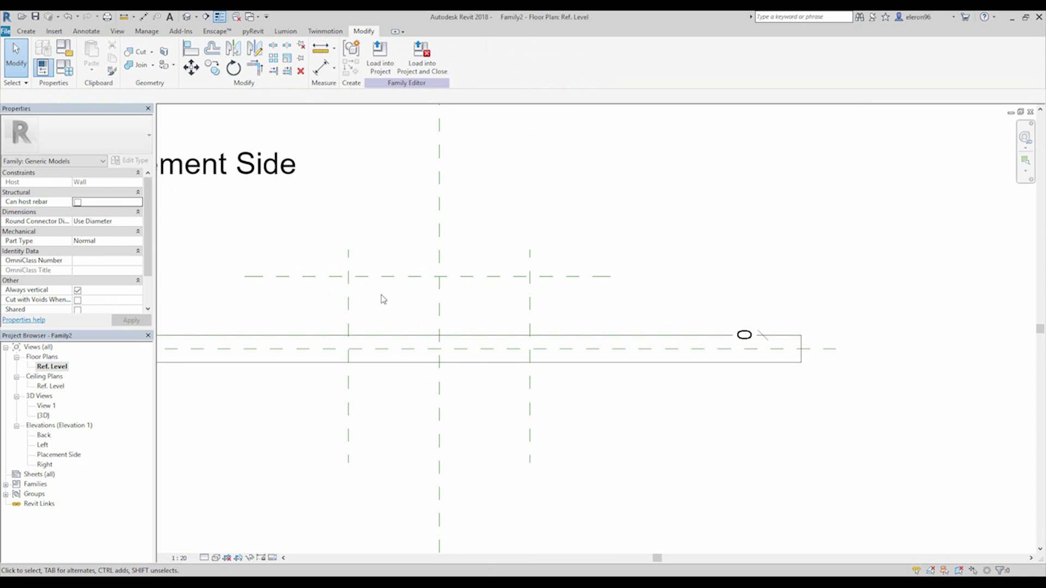
{"action": "left_click", "coordinate": [143, 17]}
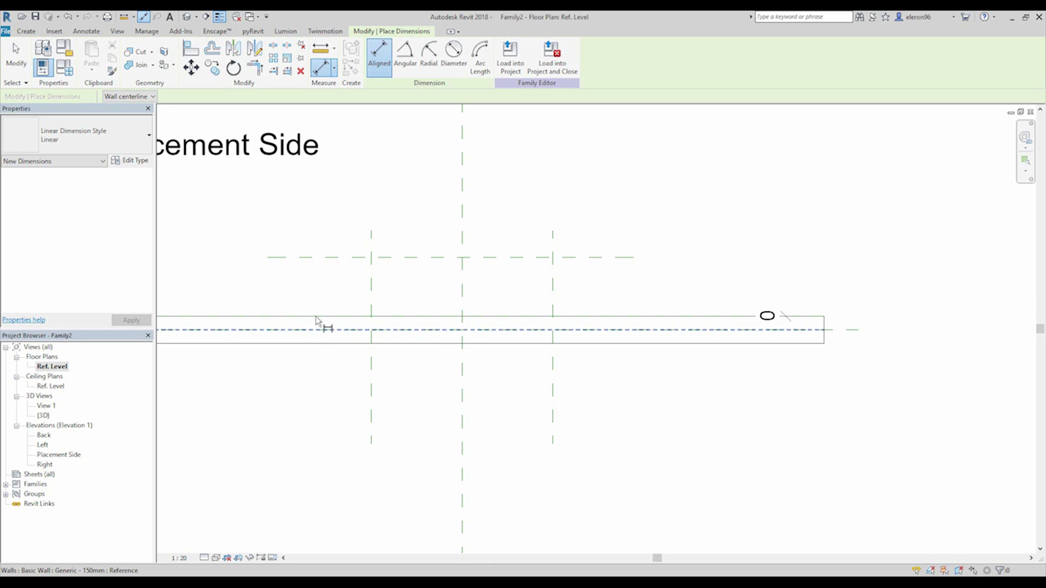
{"action": "left_click", "coordinate": [318, 316]}
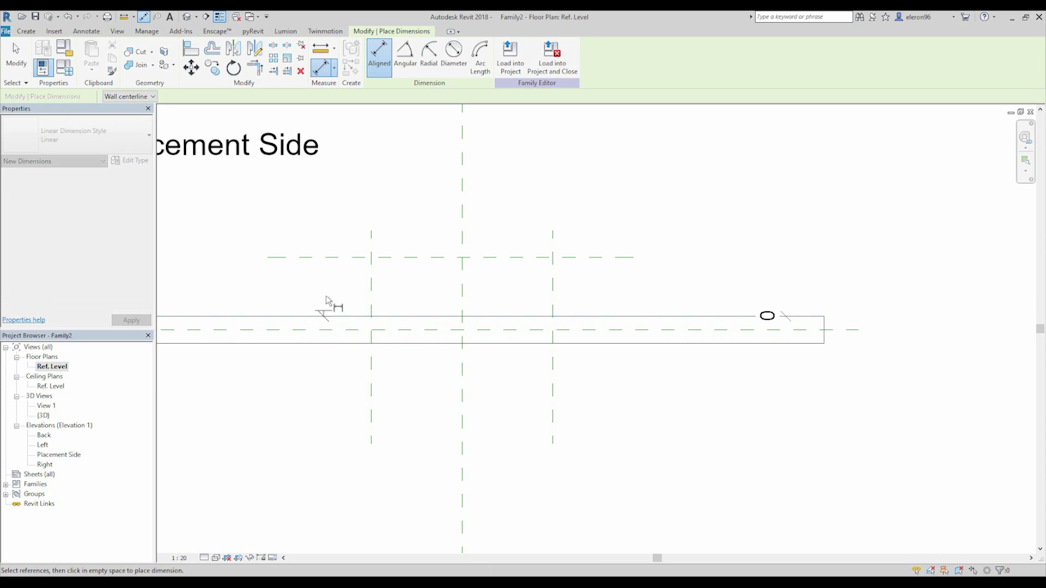
{"action": "left_click", "coordinate": [325, 257]}
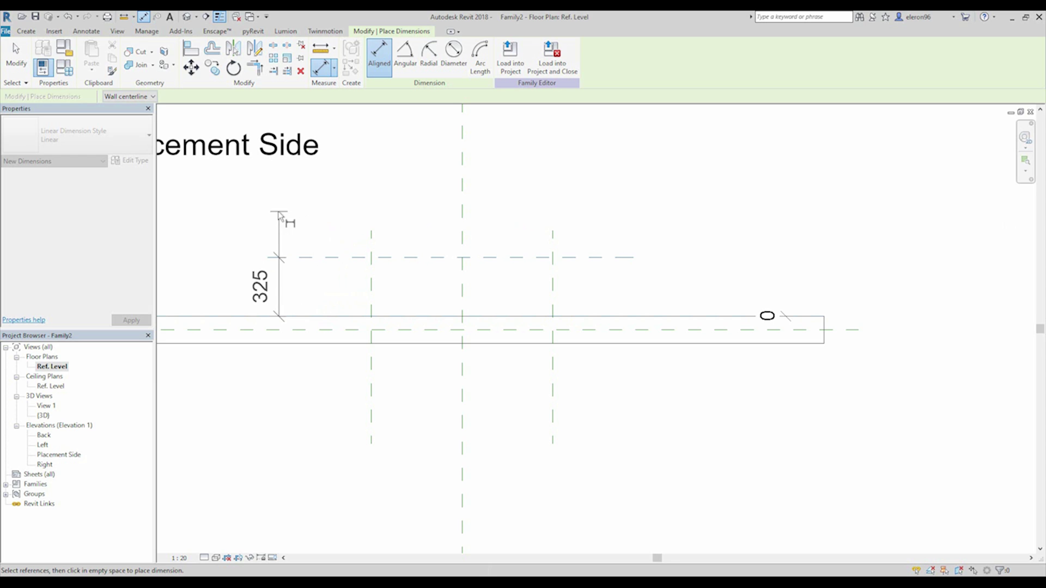
{"action": "left_click", "coordinate": [263, 215]}
{"action": "left_click", "coordinate": [371, 242]}
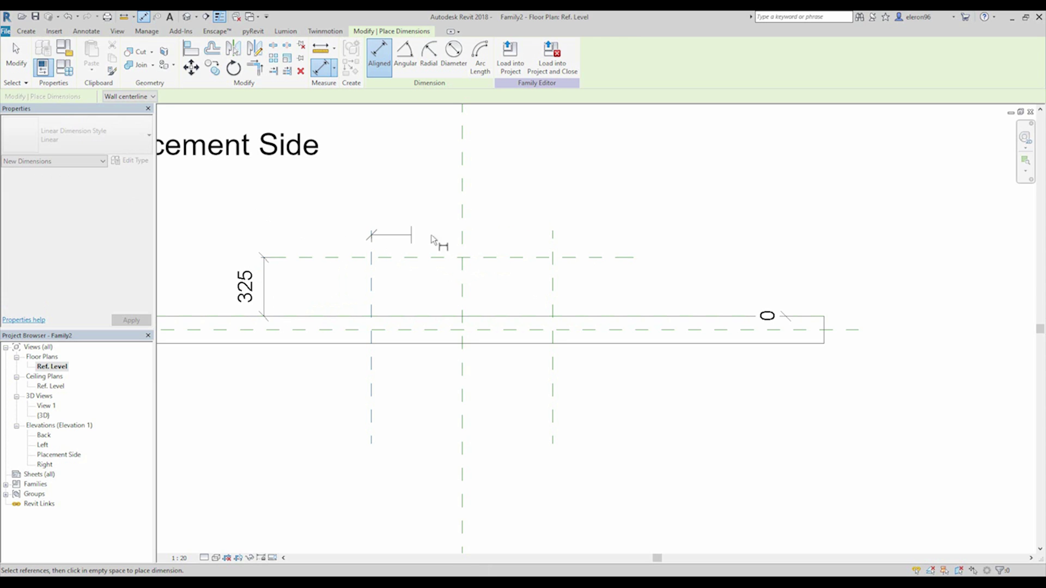
{"action": "left_click", "coordinate": [462, 240]}
{"action": "left_click", "coordinate": [397, 212]}
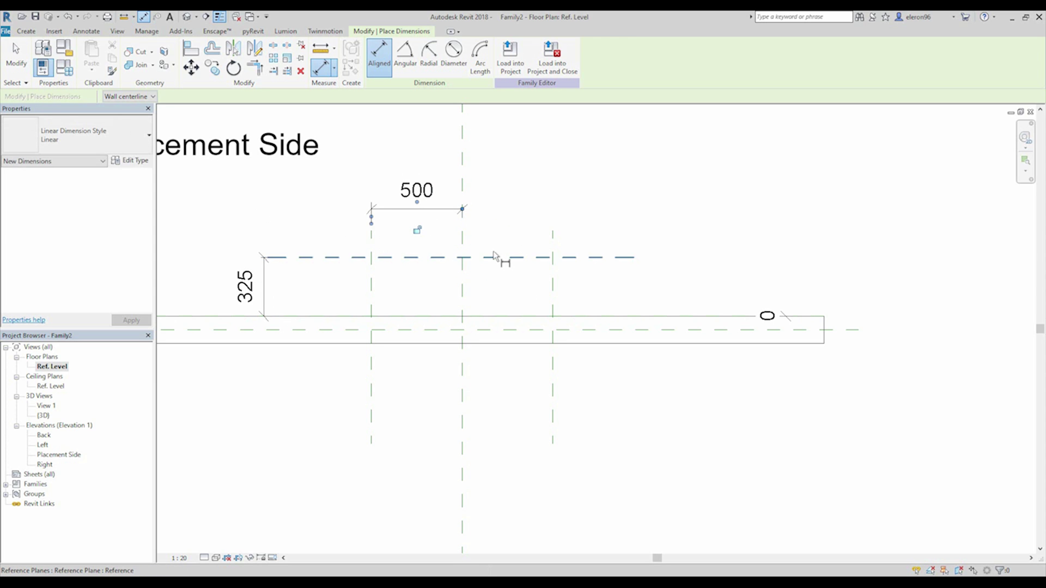
{"action": "key", "text": "ctrl+z"}
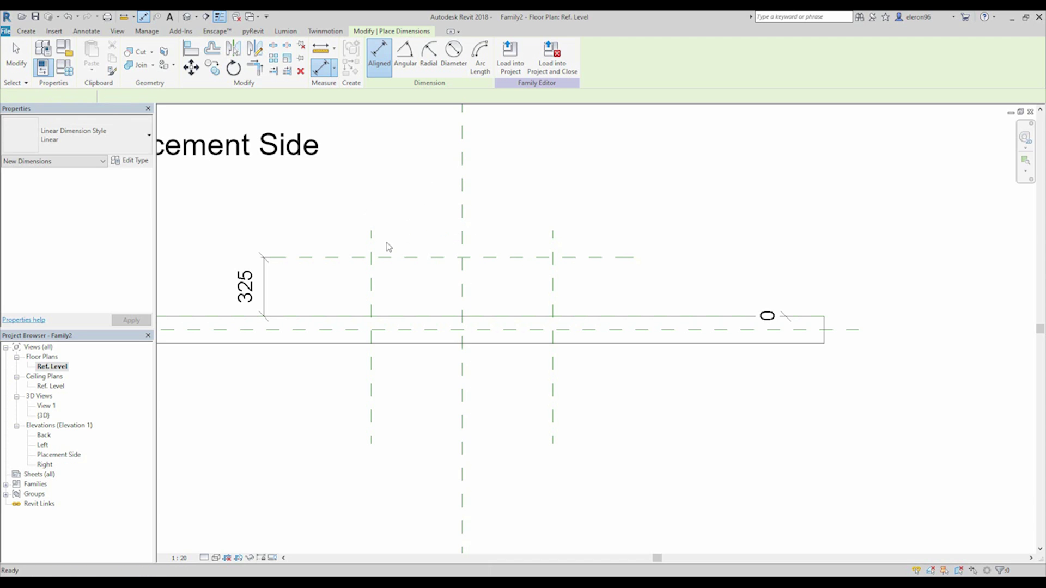
Place a continuous aligned dimension across the left, centre and right vertical reference planes above the wall
{"action": "left_click", "coordinate": [375, 240]}
{"action": "left_click", "coordinate": [463, 231]}
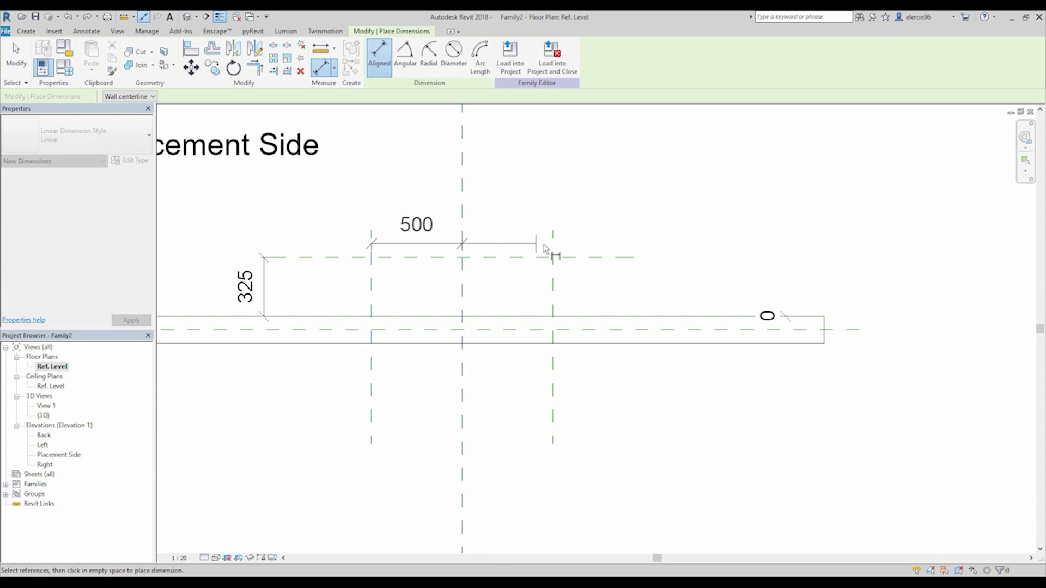
{"action": "left_click", "coordinate": [553, 246]}
{"action": "left_click", "coordinate": [545, 213]}
Place an overall aligned dimension between the two outer vertical reference planes, above the continuous dimension
{"action": "left_click", "coordinate": [554, 248]}
{"action": "left_click", "coordinate": [373, 243]}
{"action": "left_click", "coordinate": [376, 168]}
{"action": "key", "text": "Escape"}
{"action": "key", "text": "Escape"}
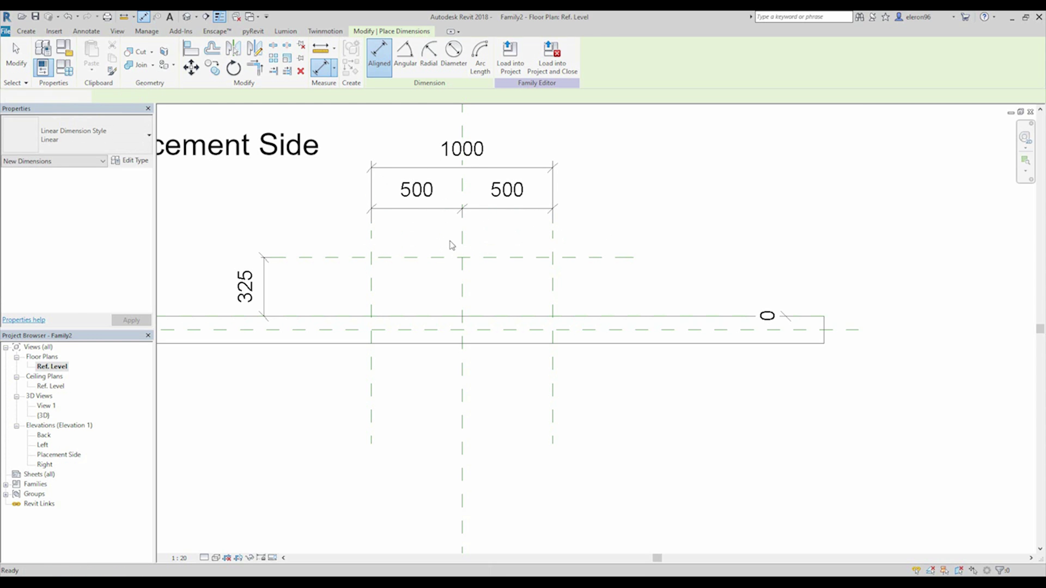
Apply the equality constraint to the continuous dimension across the three vertical reference planes
{"action": "middle_click_drag", "start_coordinate": [451, 240], "coordinate": [473, 256]}
{"action": "left_click", "coordinate": [480, 224]}
{"action": "left_click", "coordinate": [483, 180]}
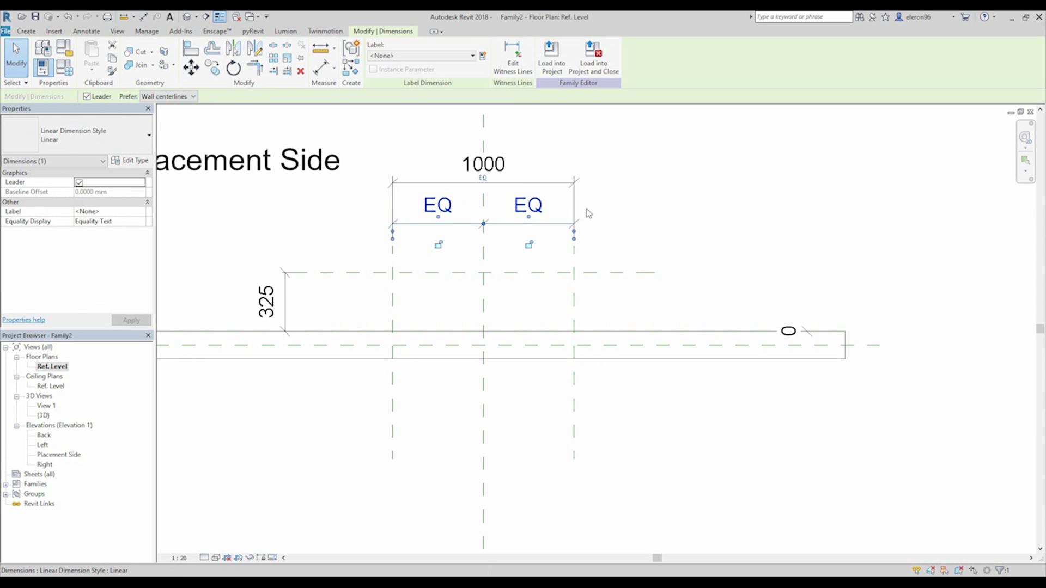
{"action": "key", "text": "Escape"}
Label the overall dimension between the outer vertical reference planes with a new instance parameter named W1
{"action": "left_click", "coordinate": [522, 185]}
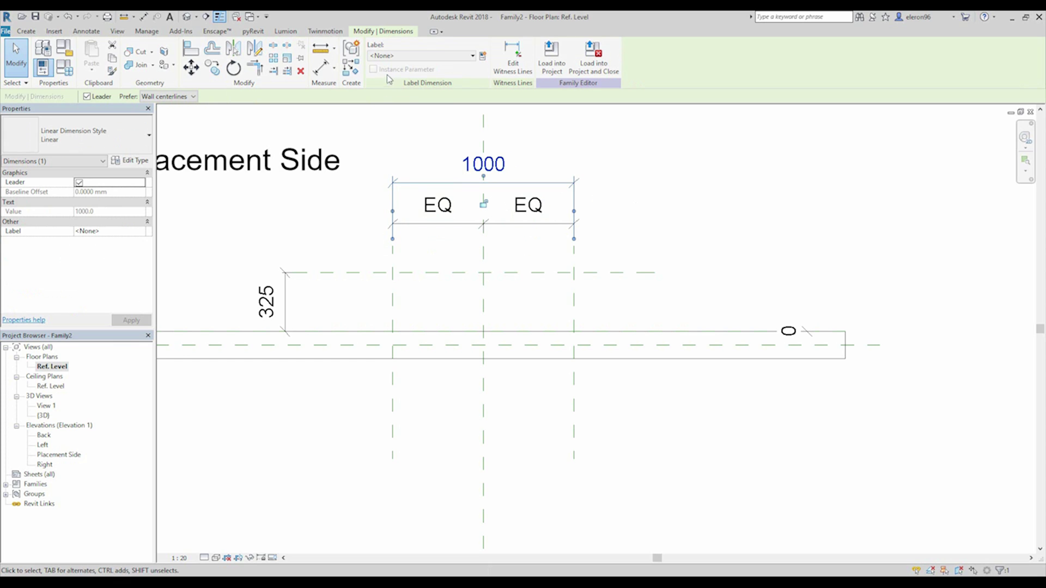
{"action": "left_click", "coordinate": [482, 55]}
{"action": "type", "text": "a"}
{"action": "key", "text": "BackSpace"}
{"action": "type", "text": "W1"}
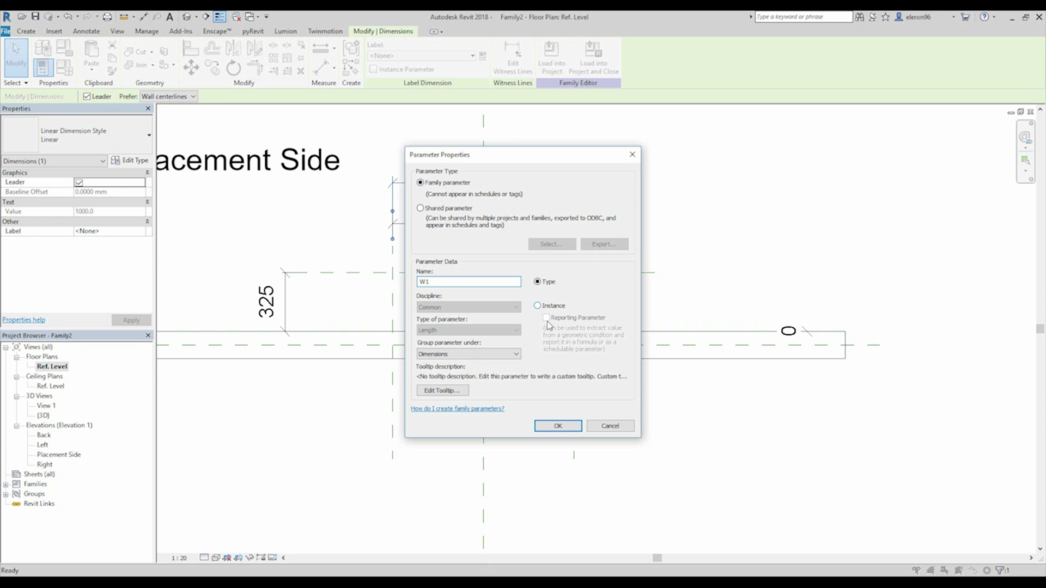
{"action": "left_click", "coordinate": [553, 309]}
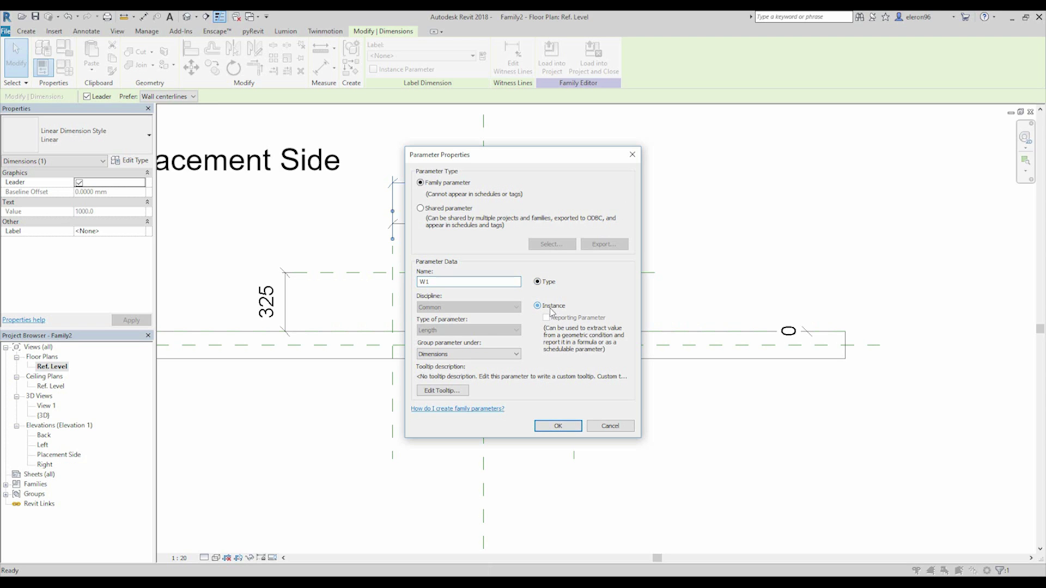
{"action": "left_click", "coordinate": [558, 426]}
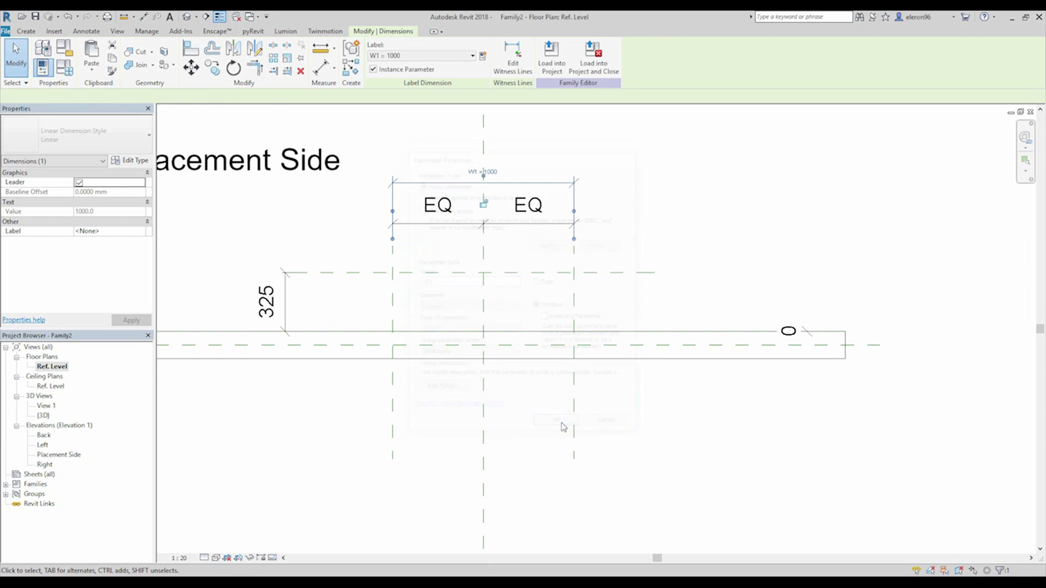
Label the dimension between the wall face and the horizontal reference plane with a new instance parameter named T1
{"action": "left_click", "coordinate": [306, 311]}
{"action": "left_click", "coordinate": [285, 303]}
{"action": "left_click", "coordinate": [482, 57]}
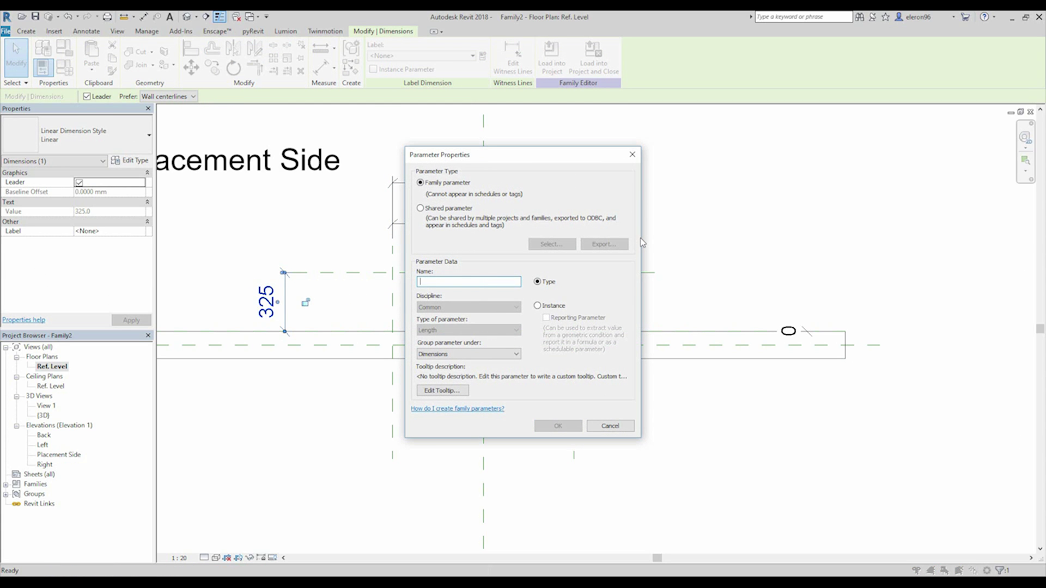
{"action": "type", "text": "D"}
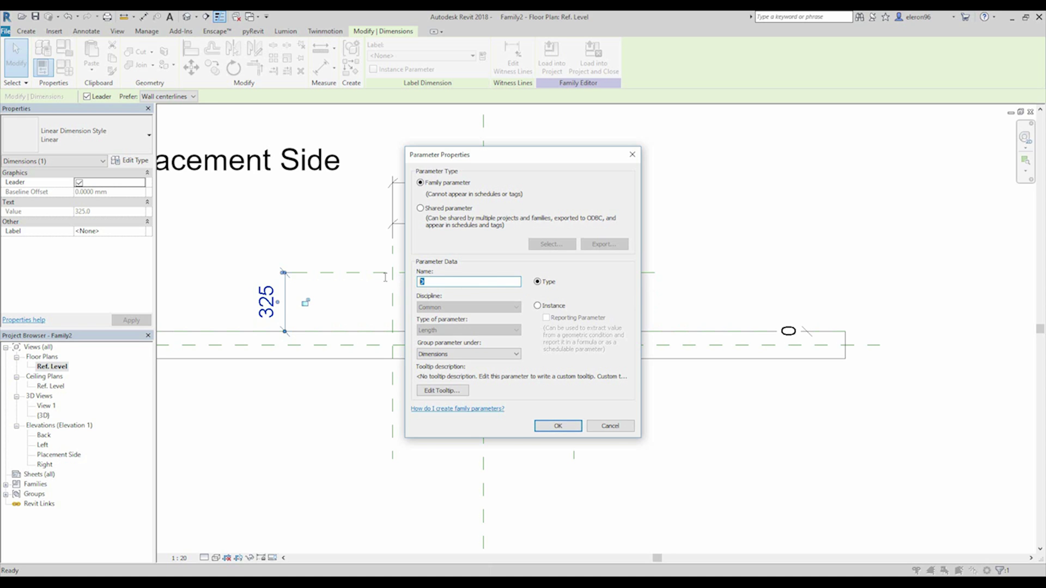
{"action": "key", "text": "BackSpace"}
{"action": "type", "text": "T"}
{"action": "left_click", "coordinate": [551, 306]}
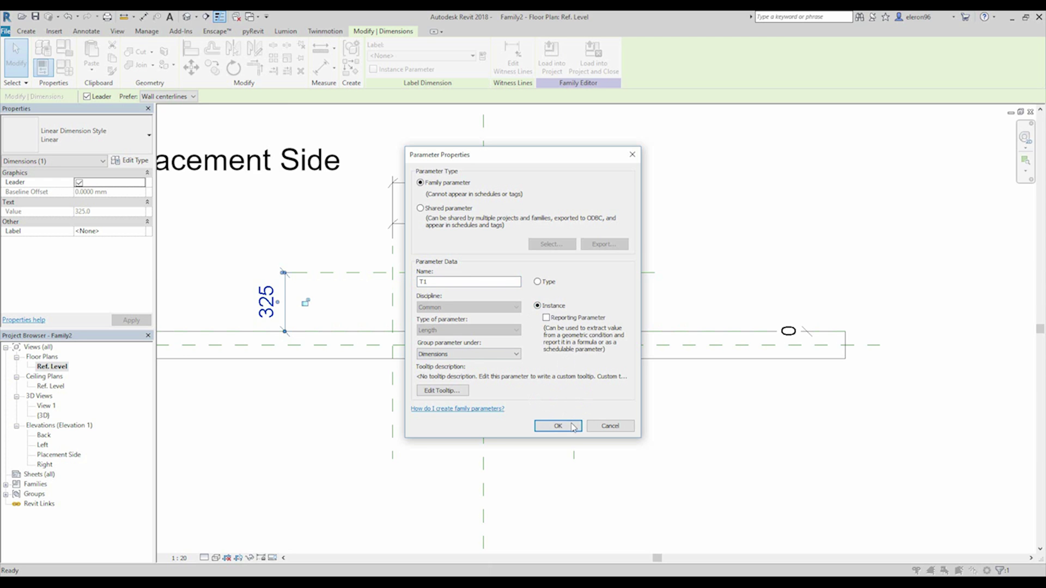
{"action": "left_click", "coordinate": [574, 426]}
{"action": "left_click", "coordinate": [665, 276]}
Start an extrusion and sketch a rectangle between the outer vertical reference planes, from the horizontal reference plane to the wall face
{"action": "middle_click_drag", "start_coordinate": [665, 276], "coordinate": [552, 259]}
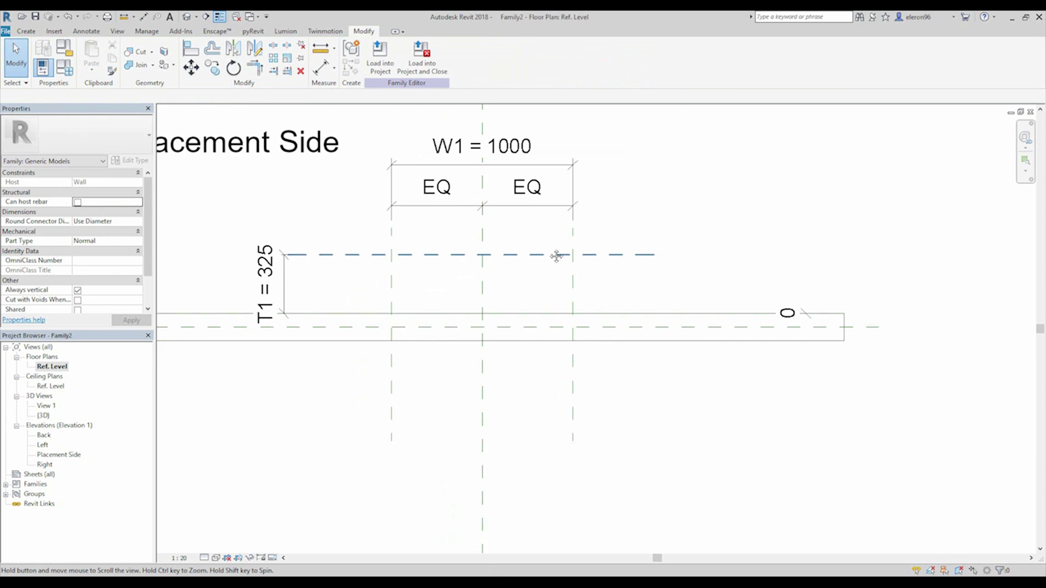
{"action": "scroll", "coordinate": [479, 262], "scroll_direction": "up", "scroll_amount": 1}
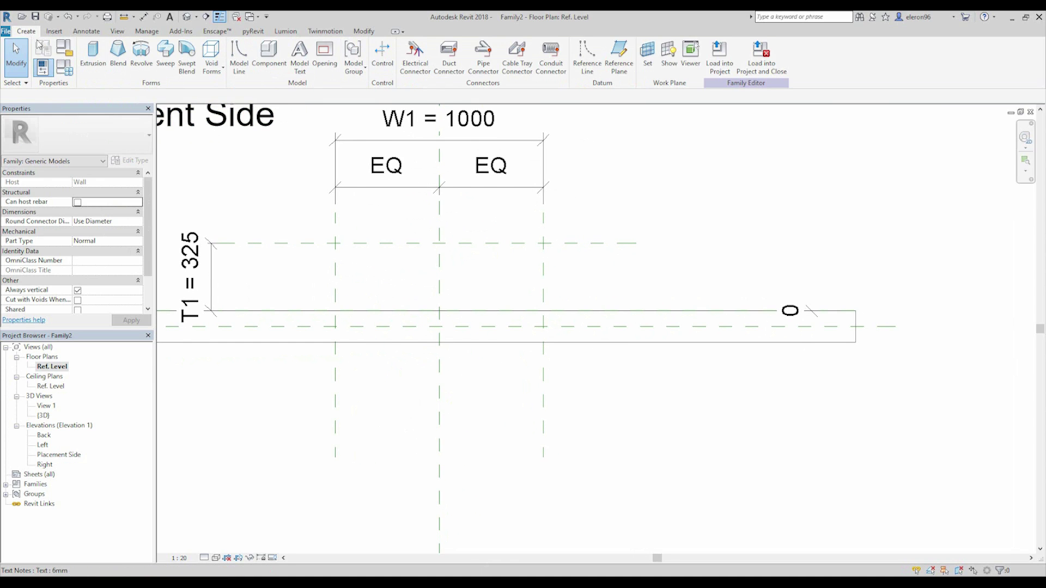
{"action": "left_click", "coordinate": [99, 61]}
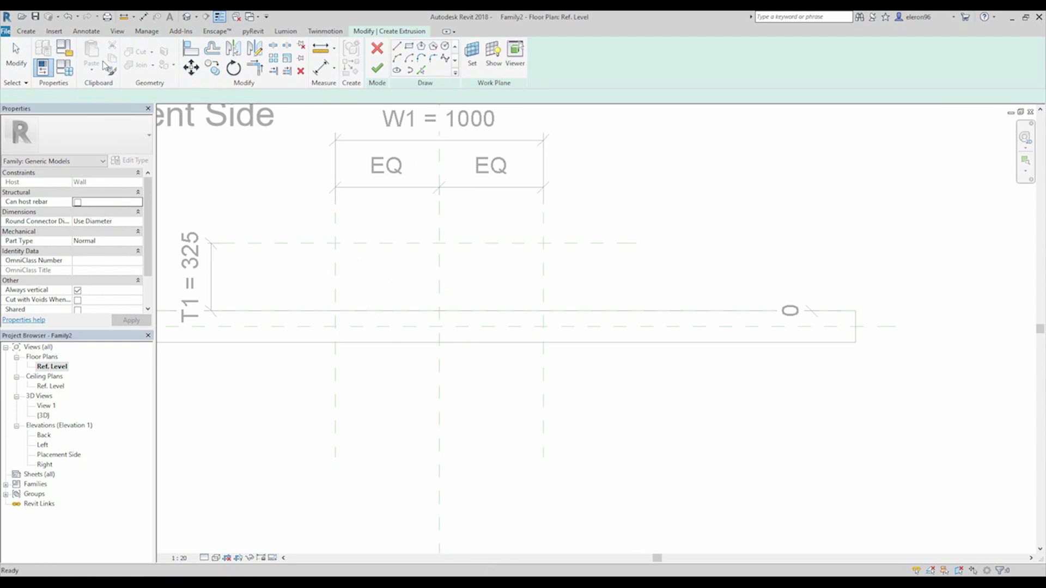
{"action": "left_click", "coordinate": [409, 46]}
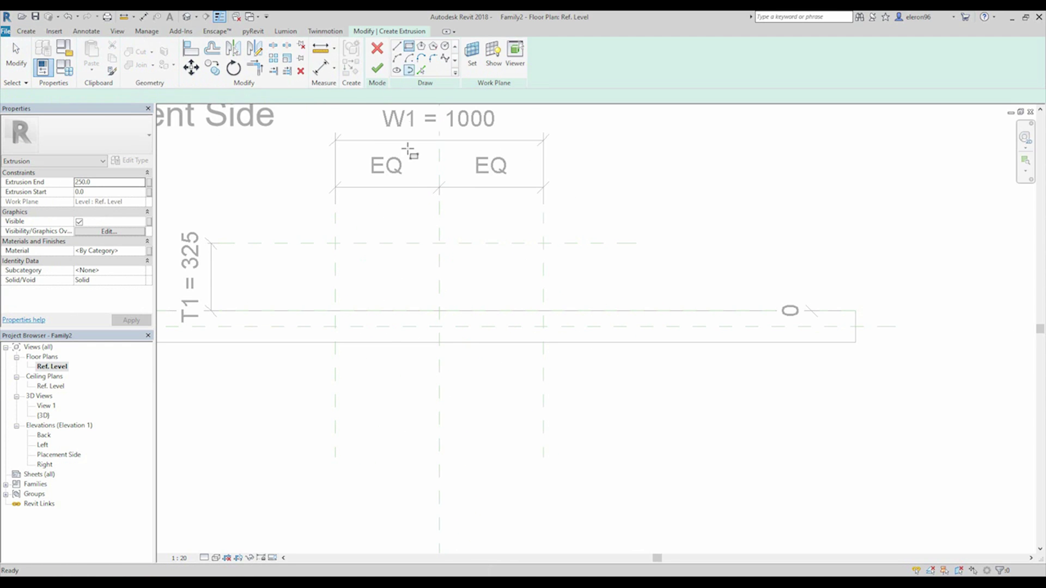
{"action": "left_click", "coordinate": [335, 244]}
{"action": "left_click", "coordinate": [544, 310]}
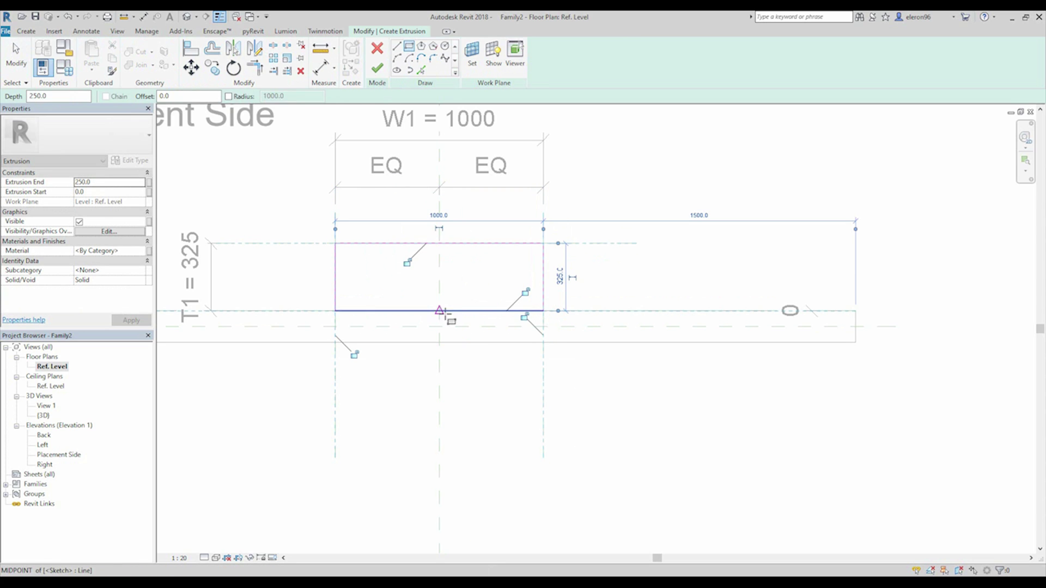
Lock all four sides of the rectangle to the reference planes and wall face, and finish the extrusion
{"action": "left_click", "coordinate": [525, 293]}
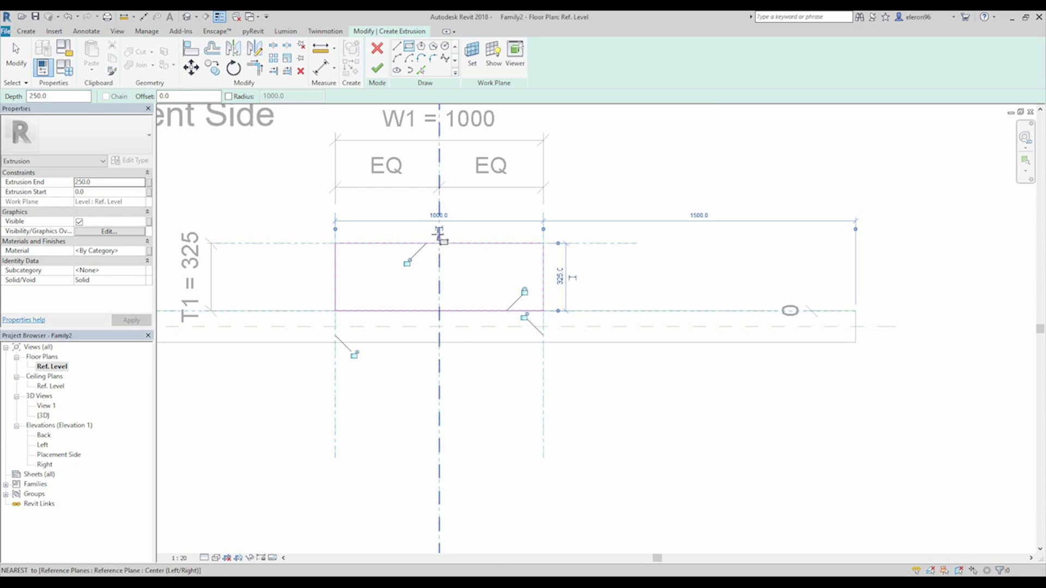
{"action": "left_click", "coordinate": [407, 263]}
{"action": "left_click", "coordinate": [354, 355]}
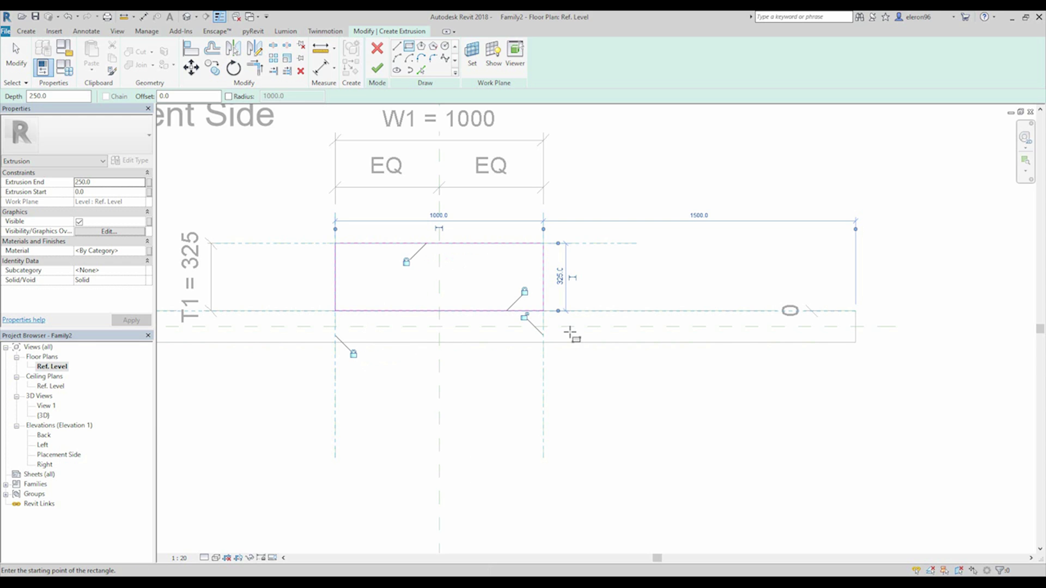
{"action": "left_click", "coordinate": [524, 317]}
{"action": "left_click", "coordinate": [376, 69]}
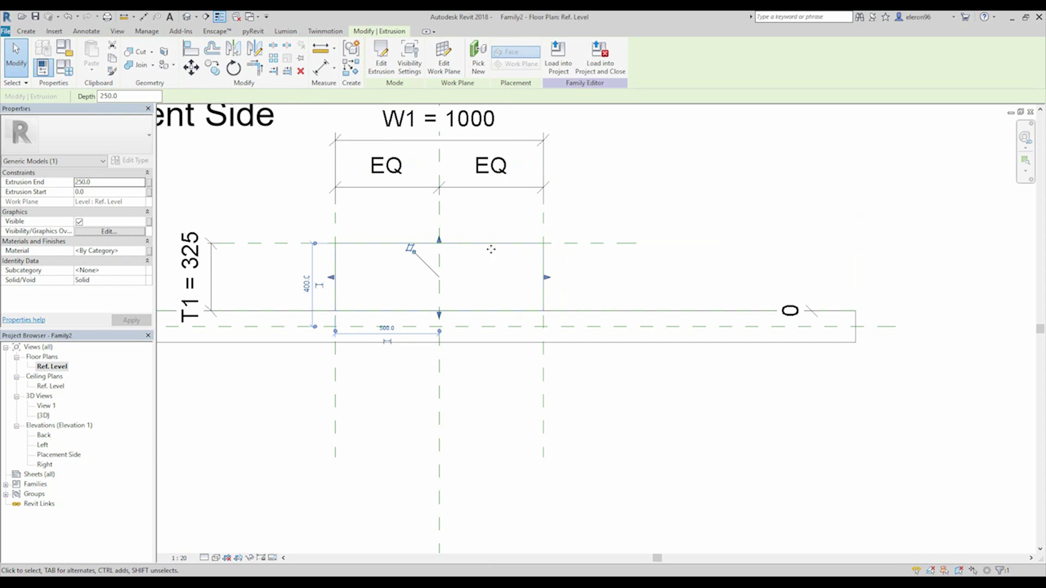
{"action": "left_click", "coordinate": [659, 262]}
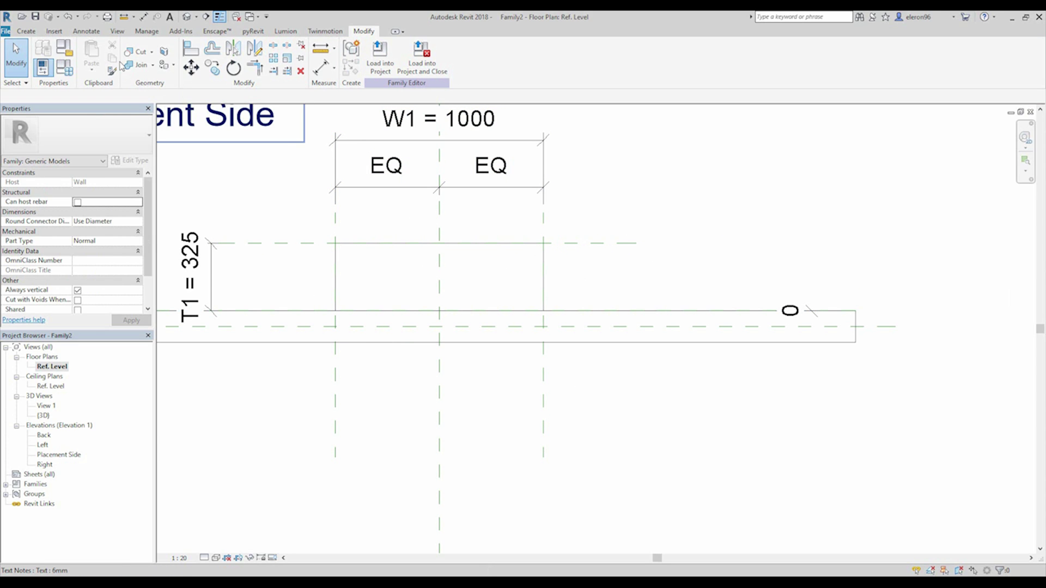
Set the solid extrusion's Extrusion End to 600
{"action": "left_click", "coordinate": [381, 312]}
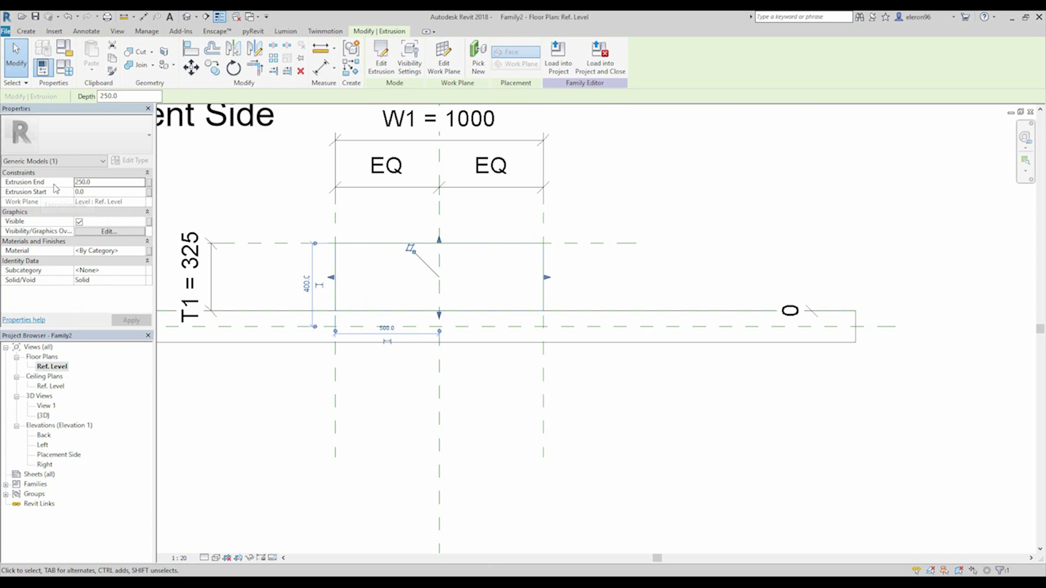
{"action": "left_click", "coordinate": [124, 182]}
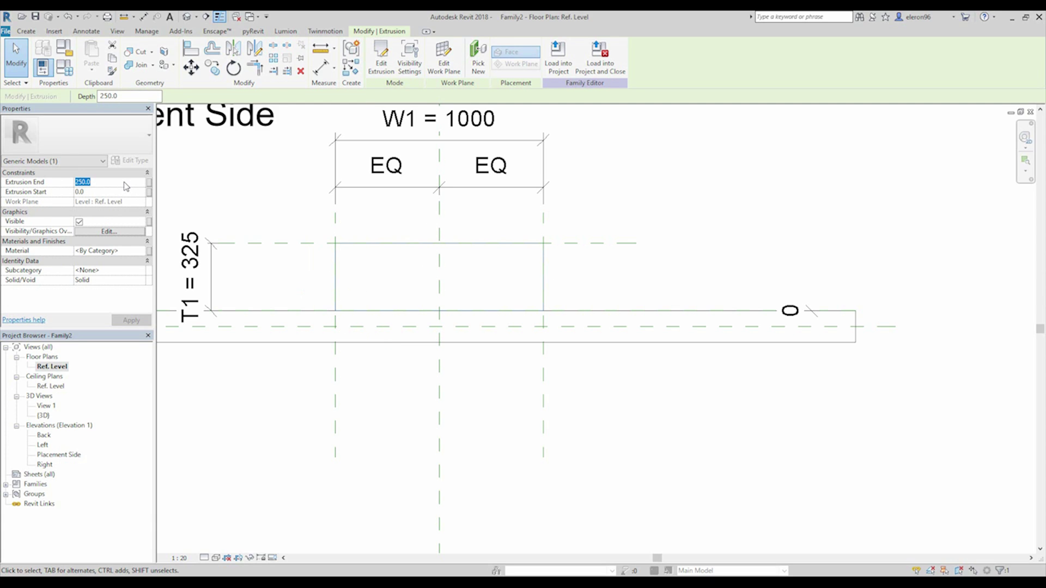
{"action": "type", "text": "600"}
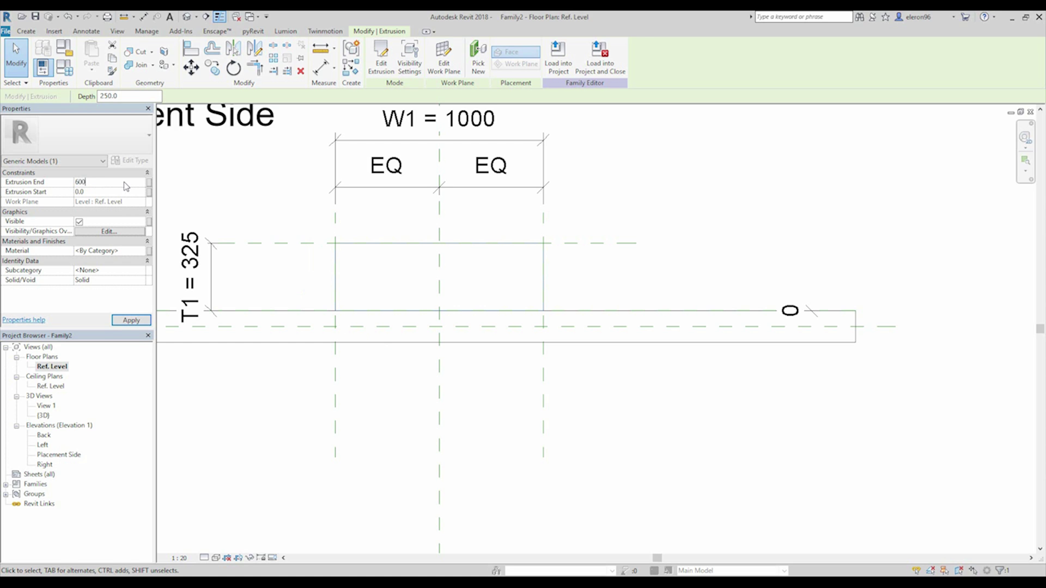
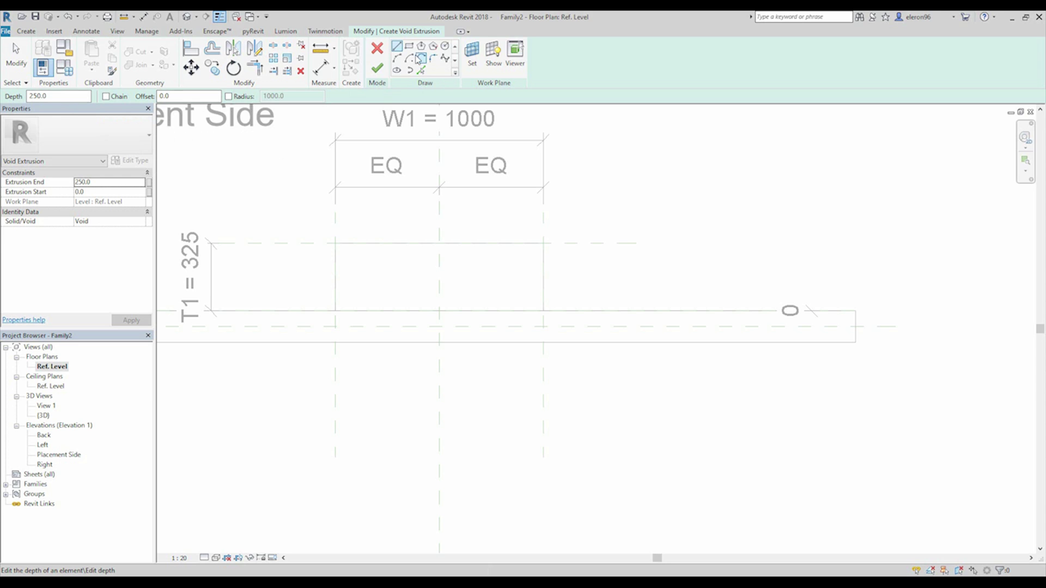
Sketch a void extrusion outline by picking the box's two side edges and outer edge at a 100 offset, and the wall face at 0 offset
{"action": "left_click", "coordinate": [421, 70]}
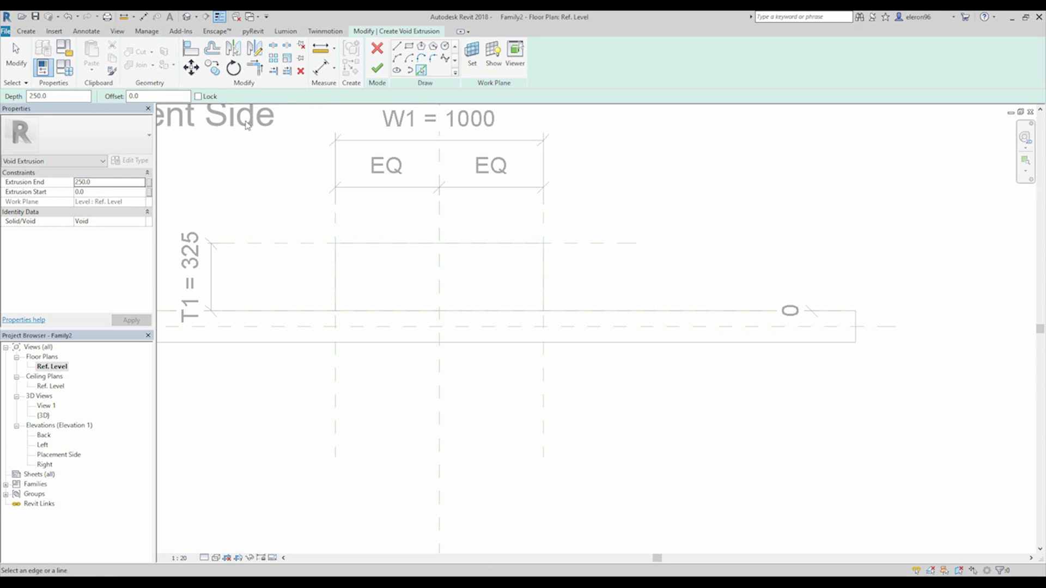
{"action": "left_click", "coordinate": [341, 275]}
{"action": "left_click", "coordinate": [375, 245]}
{"action": "left_click", "coordinate": [545, 288]}
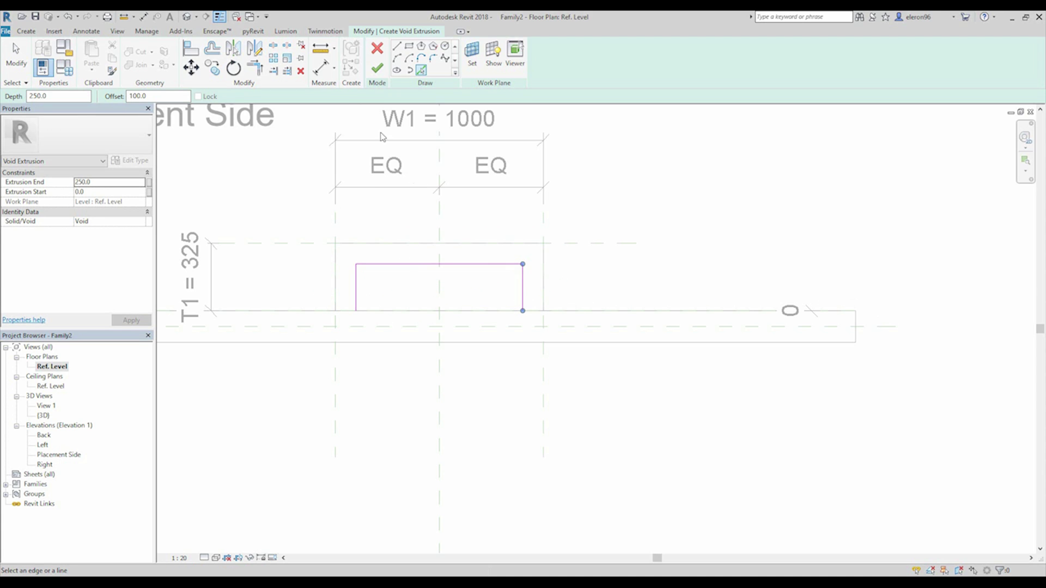
{"action": "type", "text": "0"}
{"action": "left_click", "coordinate": [391, 314]}
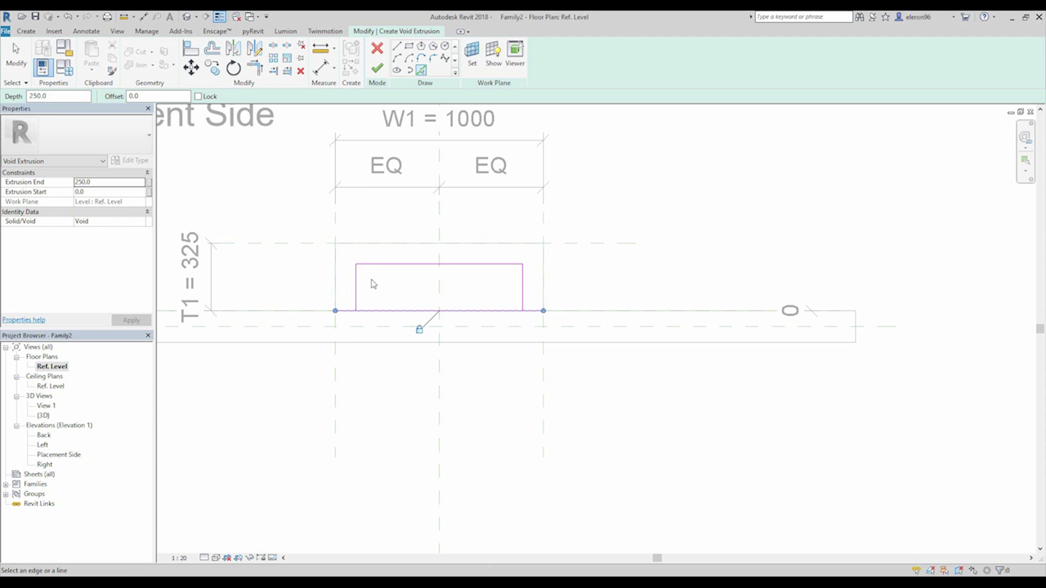
Trim the wall-face line against both side lines to close the void's rectangular outline
{"action": "key", "text": "Escape"}
{"action": "key", "text": "t"}
{"action": "key", "text": "r"}
{"action": "left_click", "coordinate": [362, 312]}
{"action": "left_click", "coordinate": [355, 299]}
{"action": "left_click", "coordinate": [497, 314]}
{"action": "left_click", "coordinate": [522, 305]}
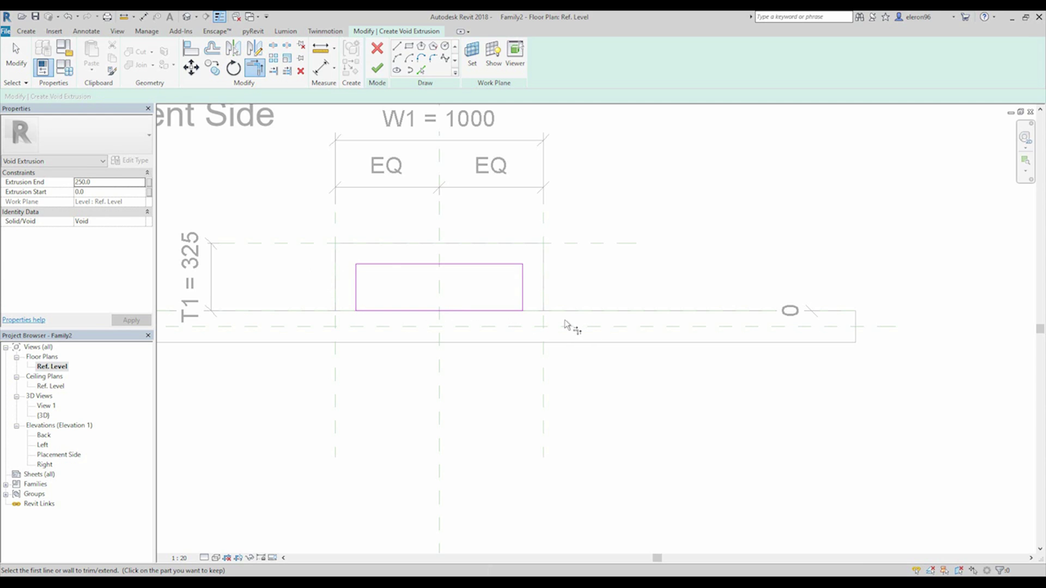
{"action": "key", "text": "Escape"}
Place aligned dimensions between each outer vertical reference plane and the adjacent side line of the void sketch
{"action": "left_click", "coordinate": [143, 17]}
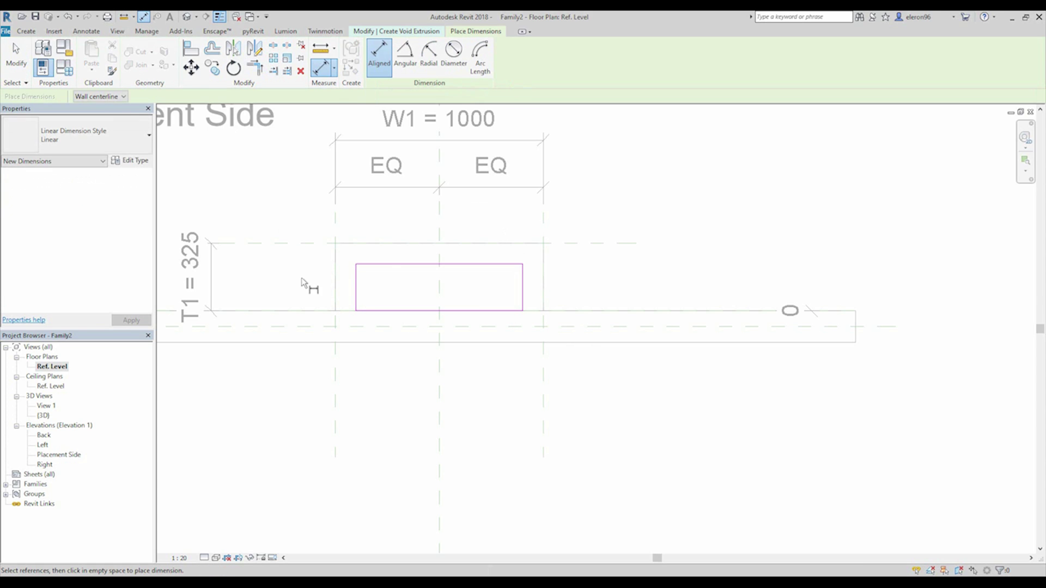
{"action": "left_click", "coordinate": [337, 295]}
{"action": "left_click", "coordinate": [360, 327]}
{"action": "left_click", "coordinate": [382, 411]}
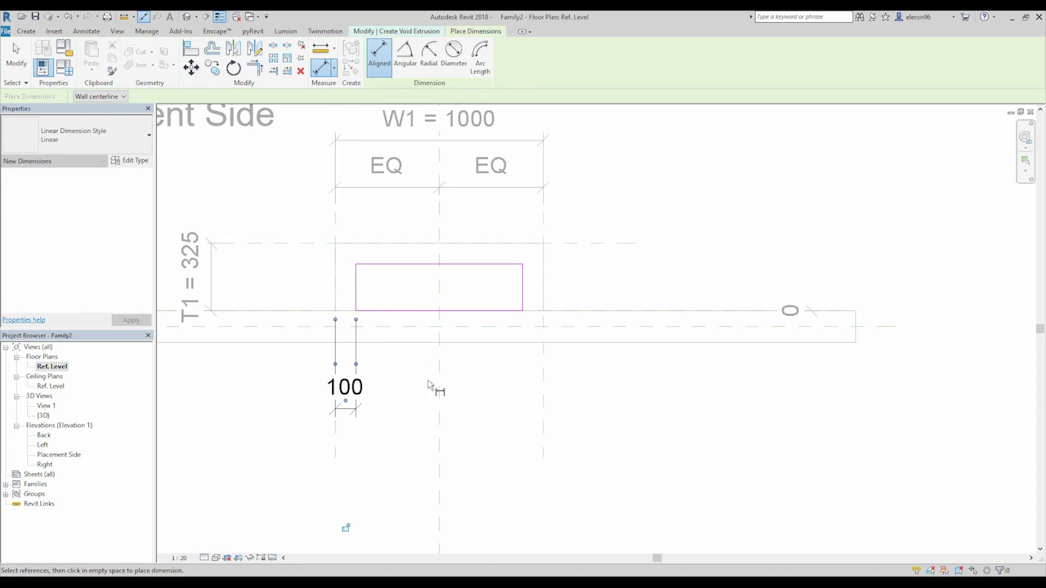
{"action": "key", "text": "Escape"}
{"action": "key", "text": "Escape"}
{"action": "left_click", "coordinate": [544, 300]}
{"action": "left_click", "coordinate": [523, 297]}
{"action": "left_click", "coordinate": [362, 414]}
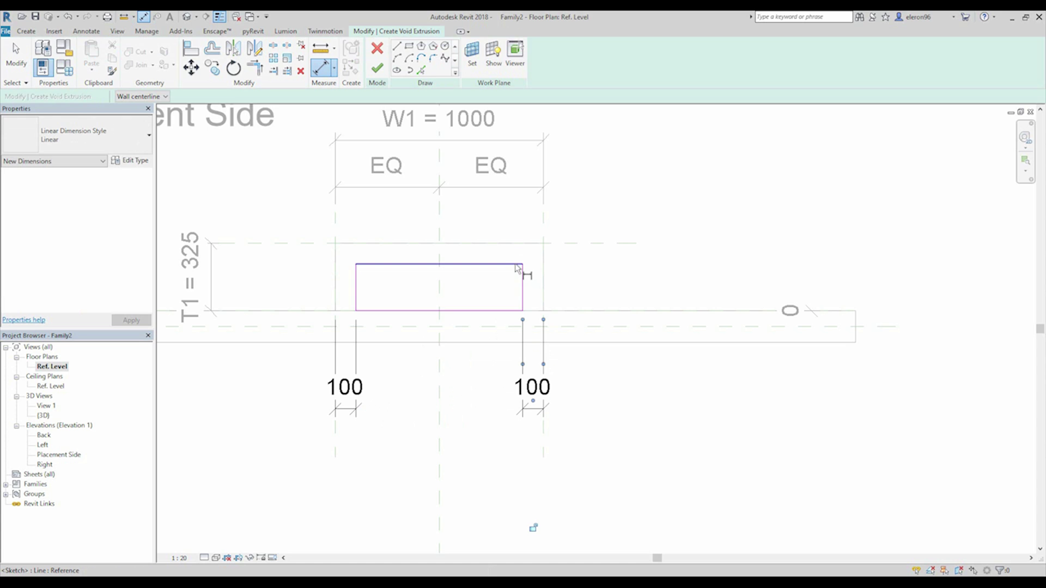
Dimension the void sketch's outer line from the horizontal reference plane and finish the void extrusion
{"action": "left_click", "coordinate": [522, 265]}
{"action": "left_click", "coordinate": [522, 243]}
{"action": "left_click", "coordinate": [610, 294]}
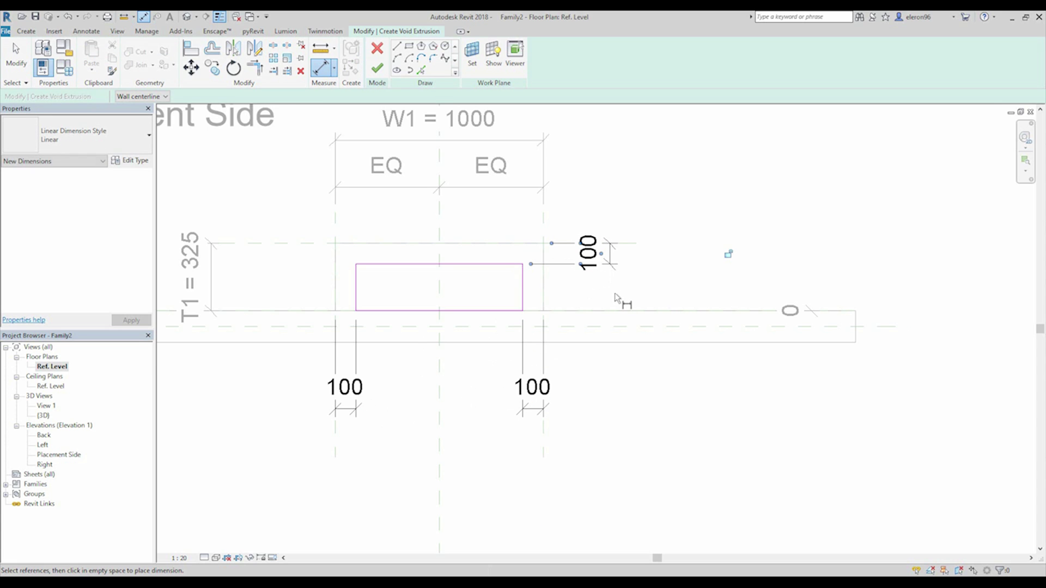
{"action": "key", "text": "Escape"}
{"action": "key", "text": "Escape"}
{"action": "left_click", "coordinate": [376, 69]}
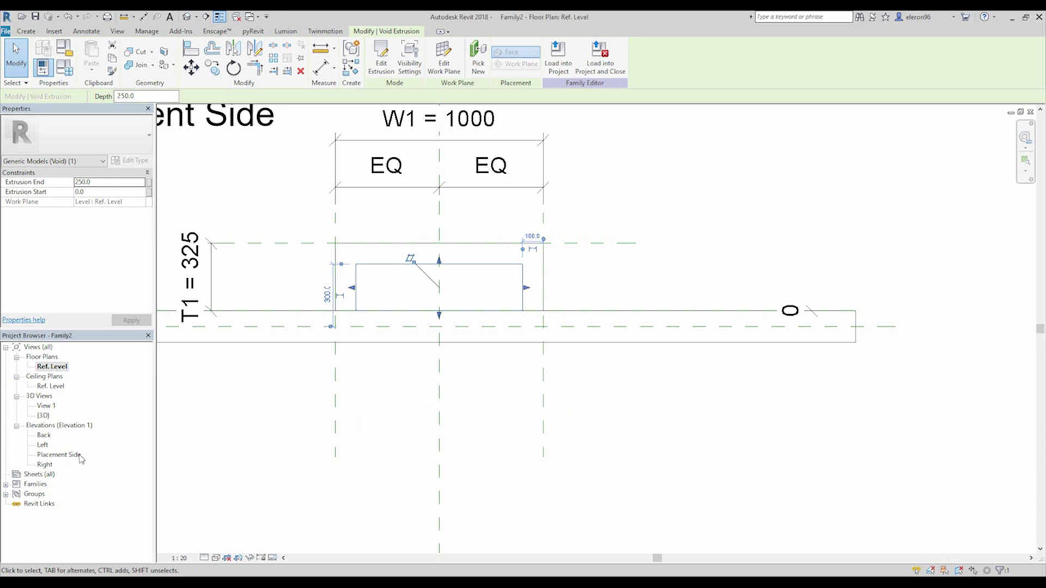
Open the Placement Side elevation and inspect the solid and void extrusions at the base of the wall
{"action": "double_click", "coordinate": [52, 455]}
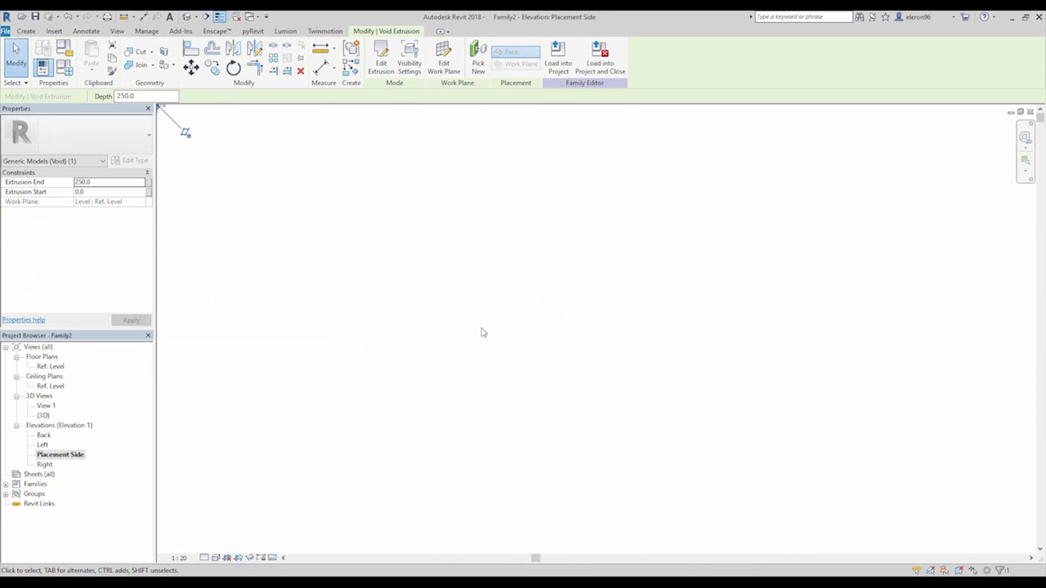
{"action": "scroll", "coordinate": [489, 326], "scroll_direction": "down", "scroll_amount": 2}
{"action": "scroll", "coordinate": [432, 191], "scroll_direction": "up", "scroll_amount": 6}
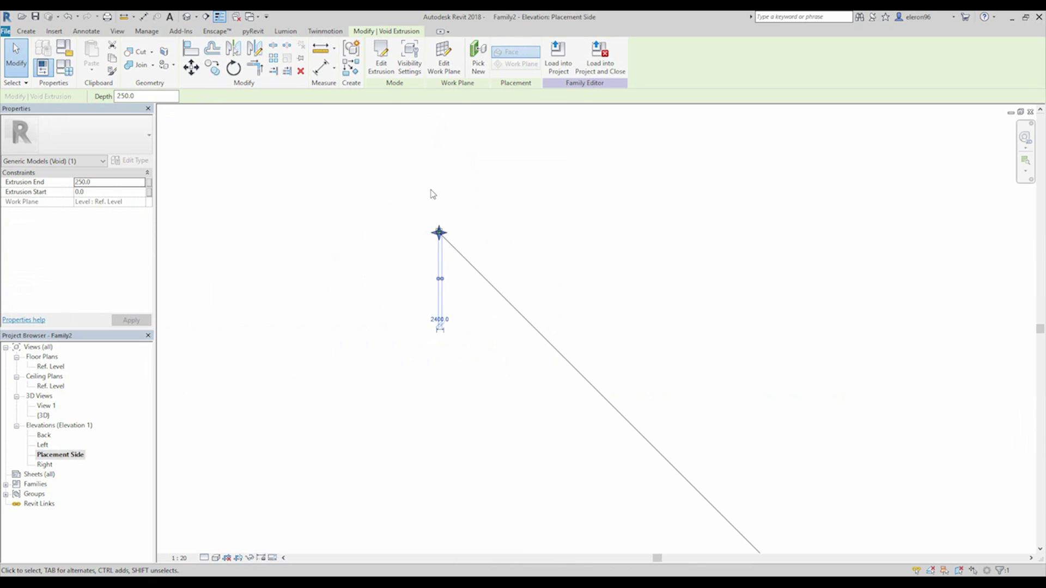
{"action": "left_click", "coordinate": [537, 305]}
{"action": "scroll", "coordinate": [415, 267], "scroll_direction": "up", "scroll_amount": 5}
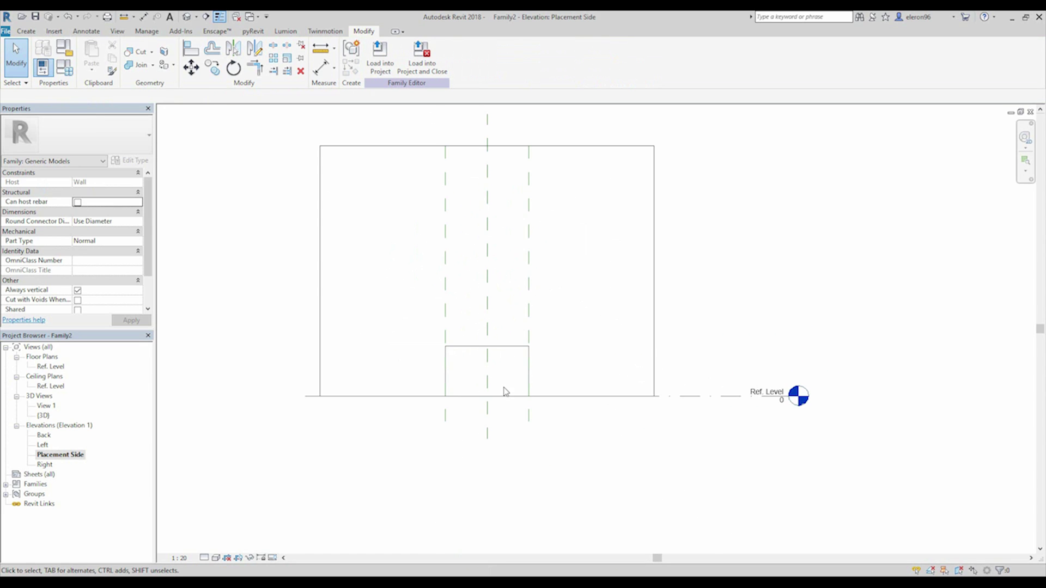
{"action": "left_click", "coordinate": [505, 357]}
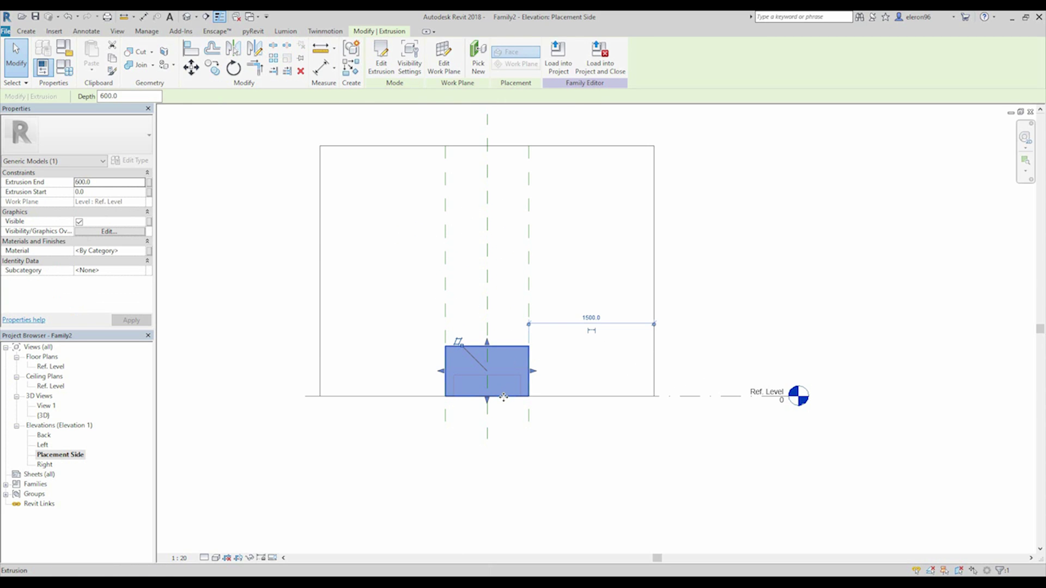
{"action": "left_click_drag", "start_coordinate": [393, 439], "coordinate": [572, 374]}
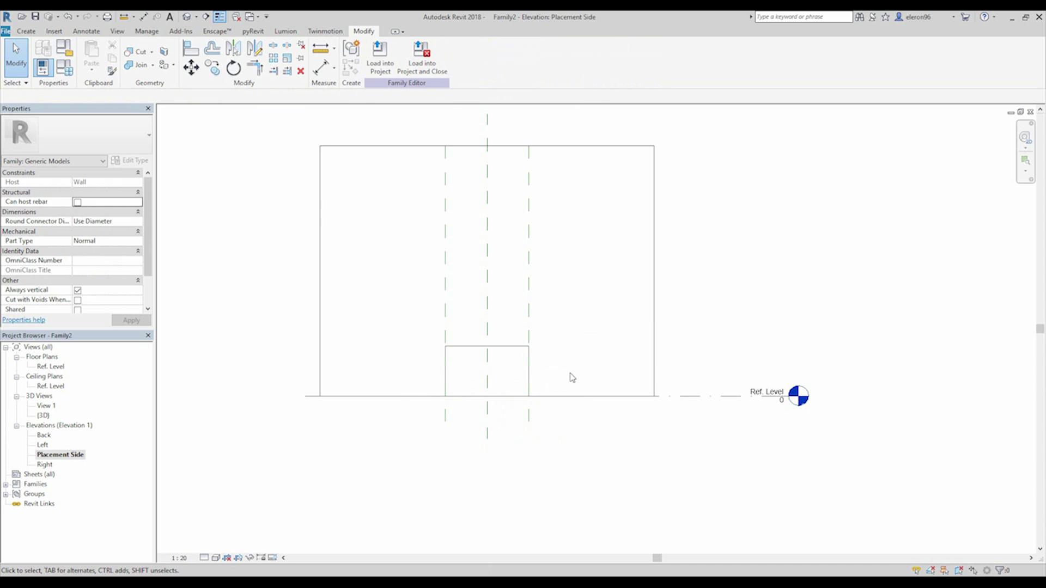
{"action": "left_click", "coordinate": [495, 402]}
{"action": "left_click", "coordinate": [614, 463]}
{"action": "middle_click_drag", "start_coordinate": [541, 377], "coordinate": [522, 405]}
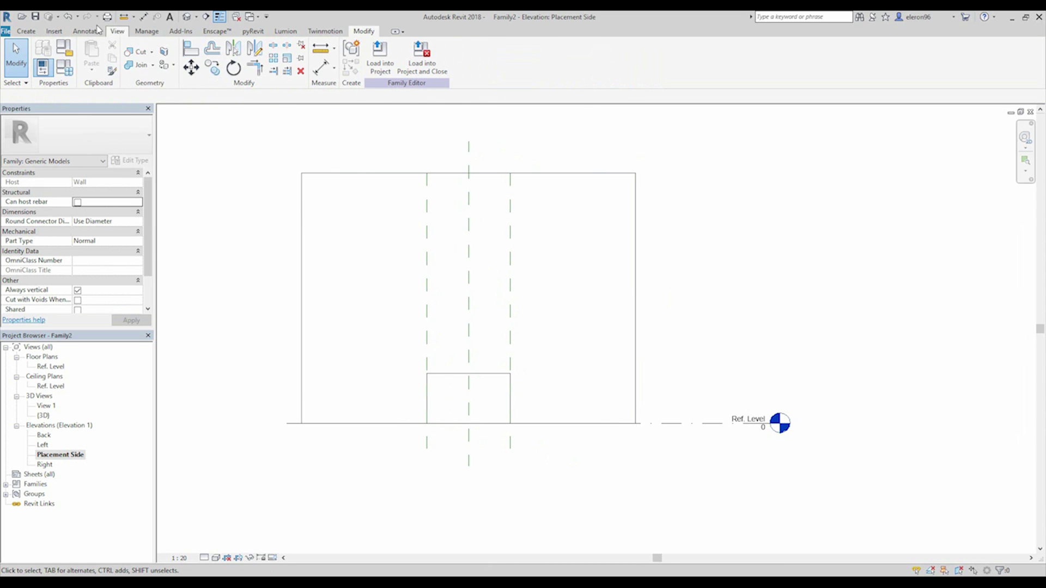
Draw a horizontal reference plane across the wall, above the solid and void extrusions and extending past the wall's edge
{"action": "left_click", "coordinate": [27, 31]}
{"action": "left_click", "coordinate": [618, 59]}
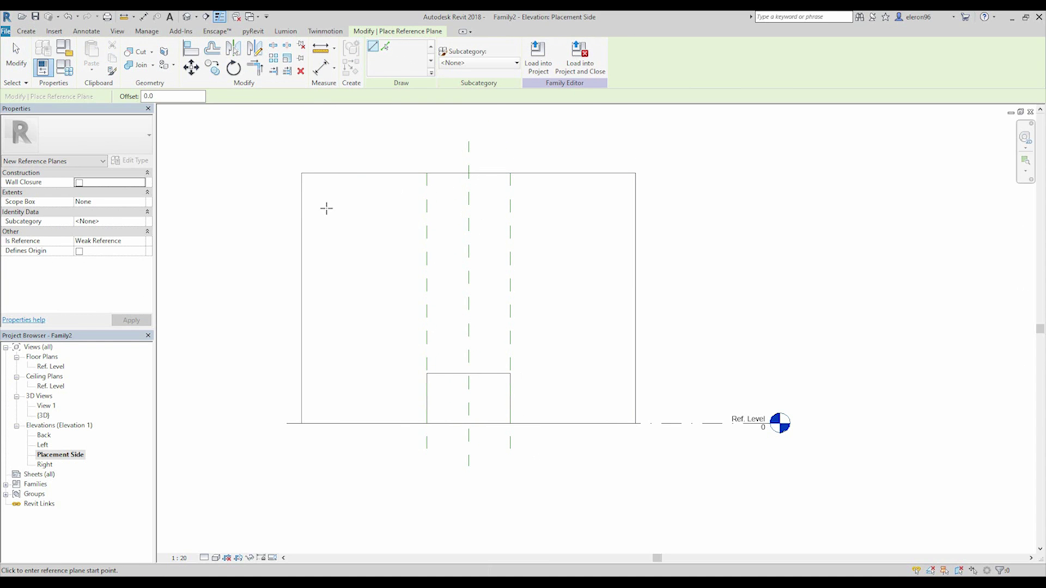
{"action": "left_click", "coordinate": [371, 262]}
{"action": "left_click", "coordinate": [753, 262]}
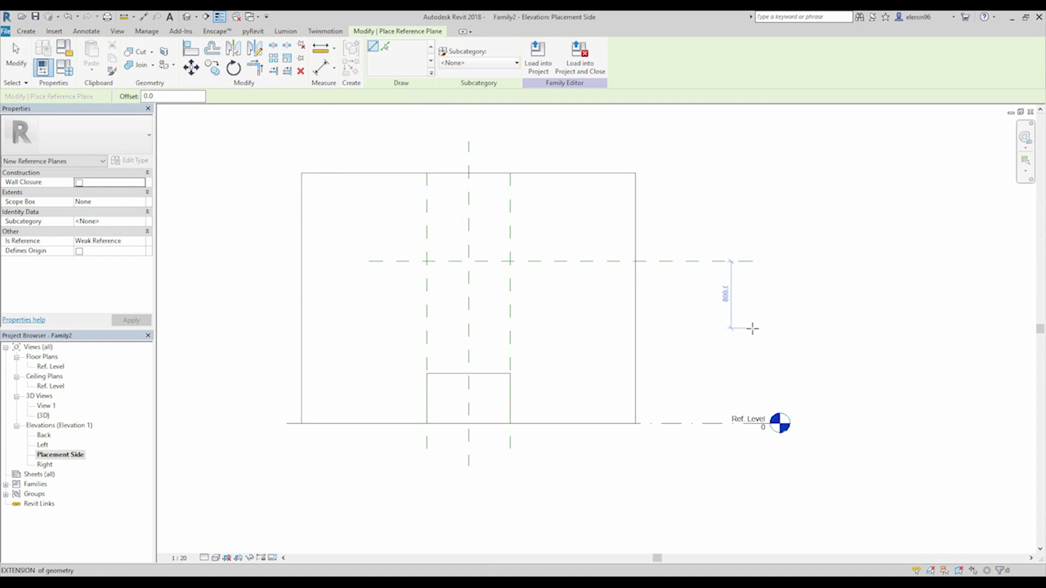
Place an aligned dimension between Ref. Level and the new horizontal reference plane, beside the wall
{"action": "left_click", "coordinate": [143, 16]}
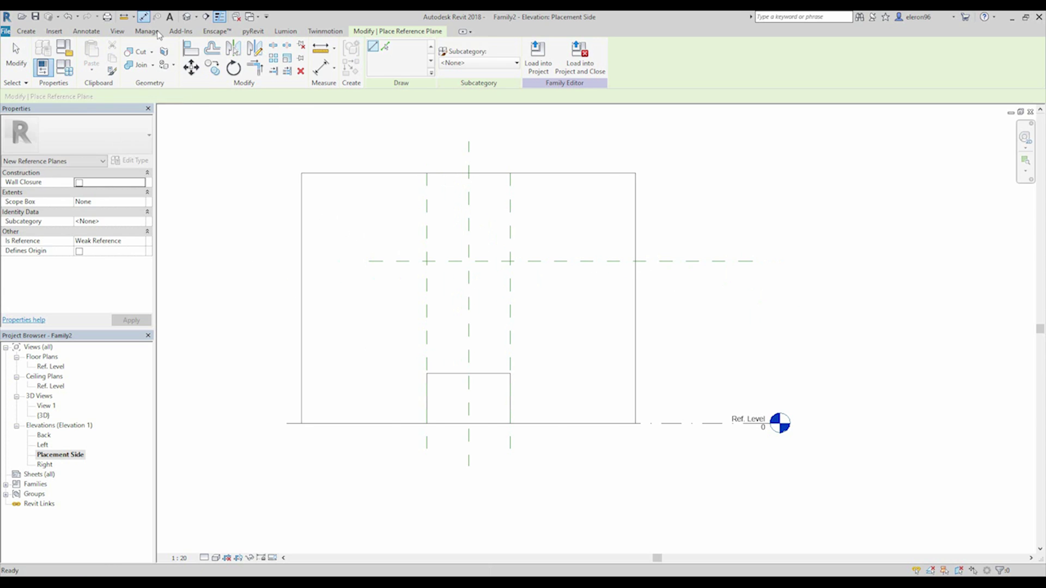
{"action": "left_click", "coordinate": [678, 424]}
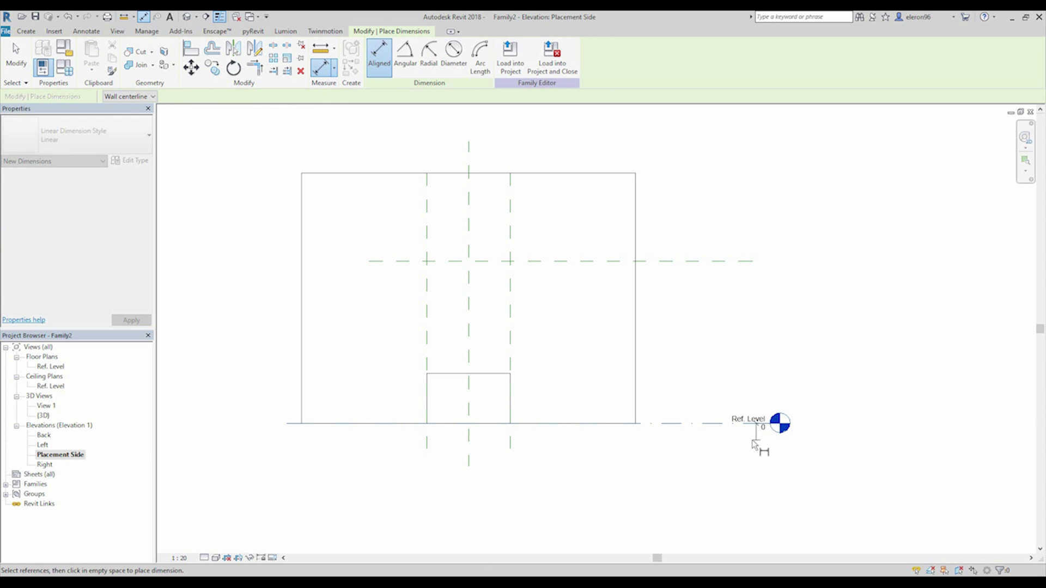
{"action": "left_click", "coordinate": [669, 262]}
{"action": "left_click", "coordinate": [701, 352]}
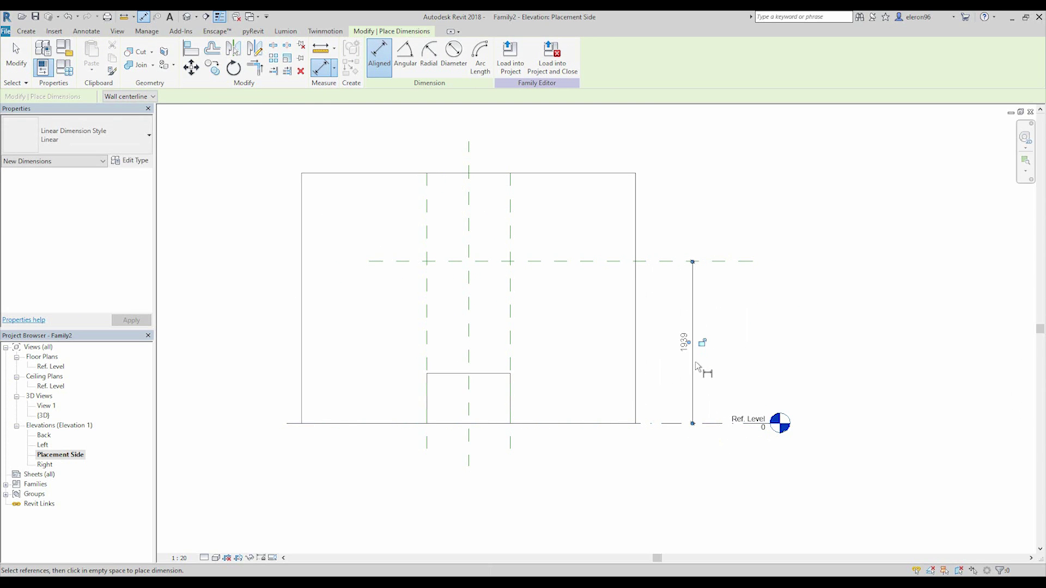
{"action": "key", "text": "Escape"}
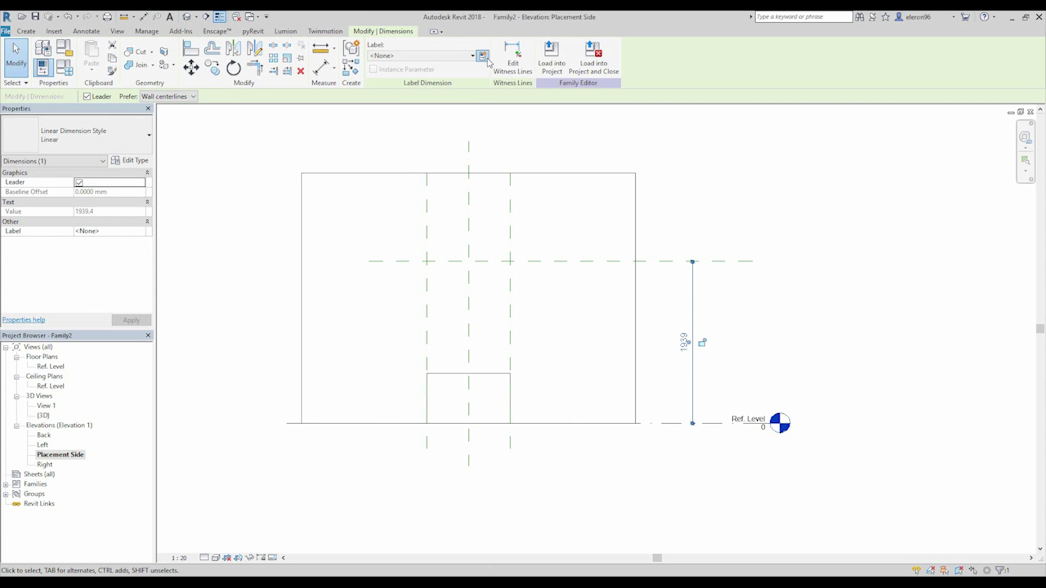
Label the horizontal plane's height dimension with a new instance parameter named D1
{"action": "left_click", "coordinate": [703, 342]}
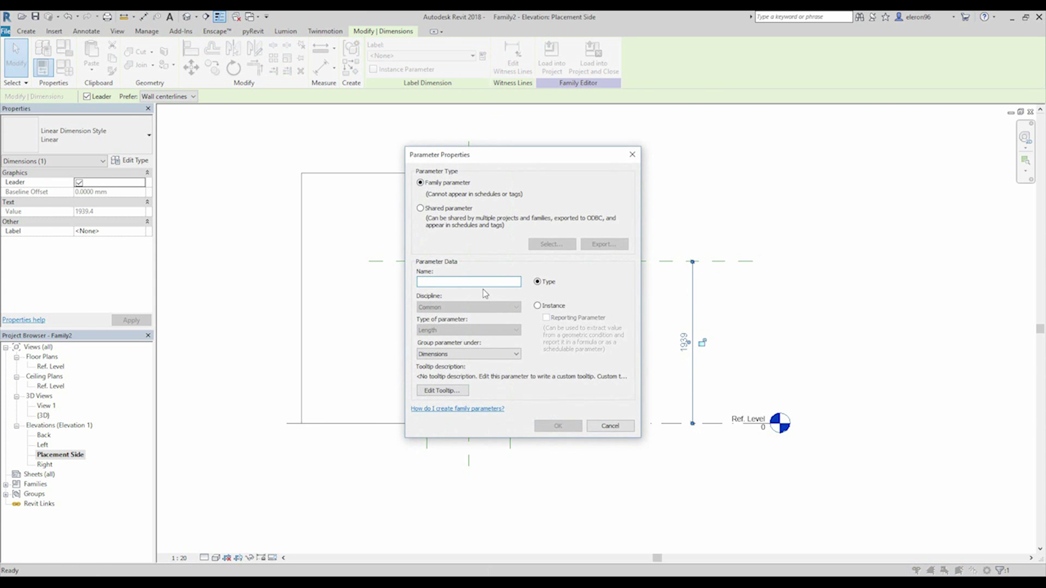
{"action": "type", "text": "D1"}
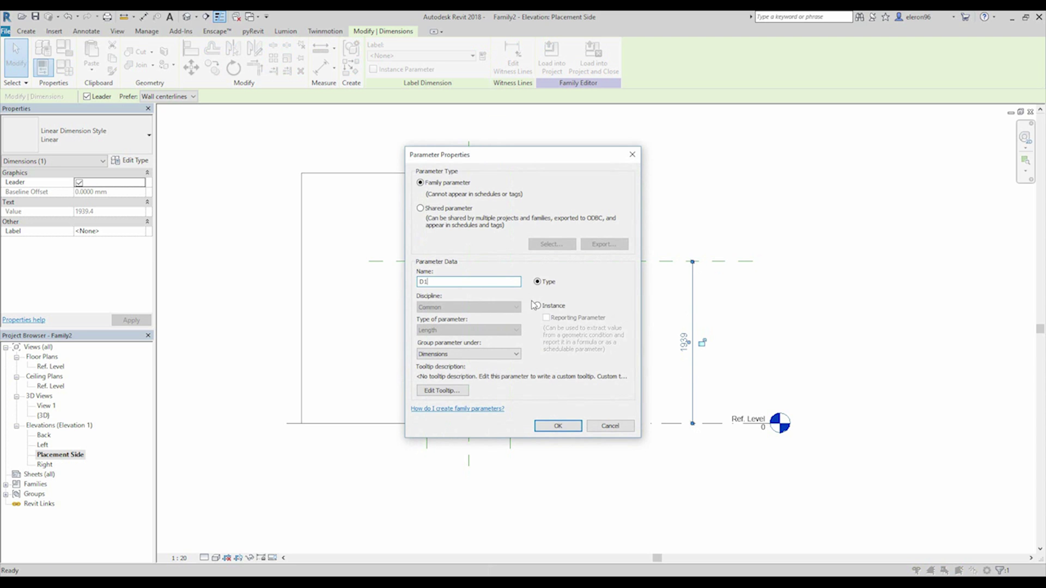
{"action": "left_click", "coordinate": [538, 306]}
{"action": "left_click", "coordinate": [559, 426]}
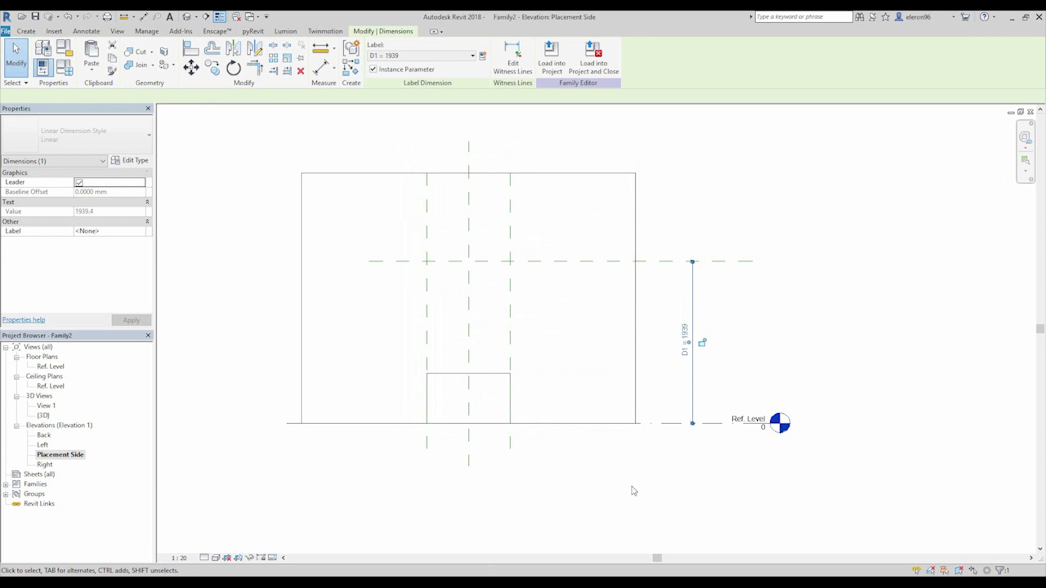
{"action": "key", "text": "Escape"}
{"action": "middle_click_drag", "start_coordinate": [620, 379], "coordinate": [613, 393]}
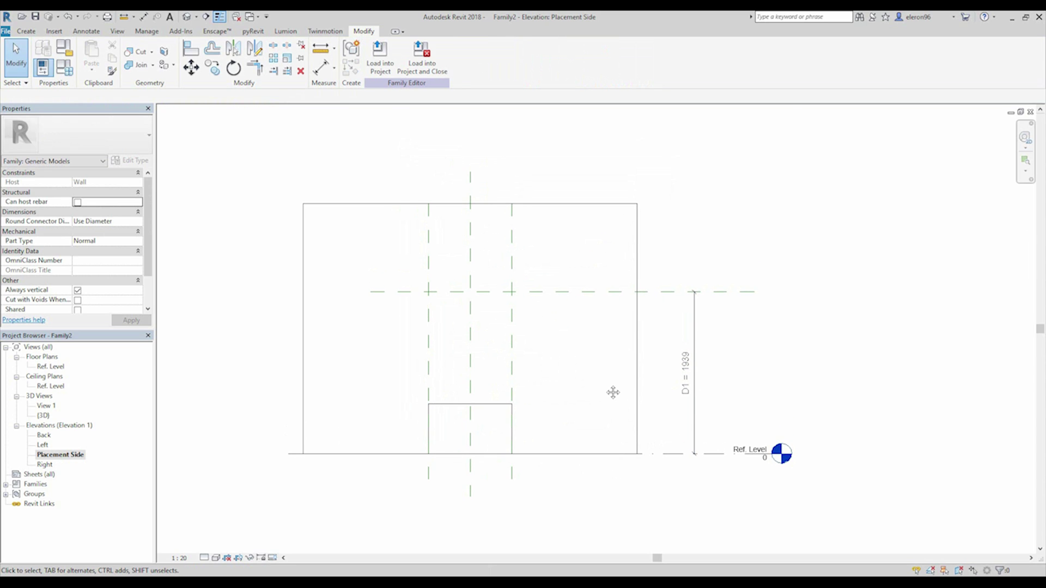
Align the top edge of the solid extrusion to the horizontal reference plane and lock the alignment
{"action": "key", "text": "a"}
{"action": "key", "text": "l"}
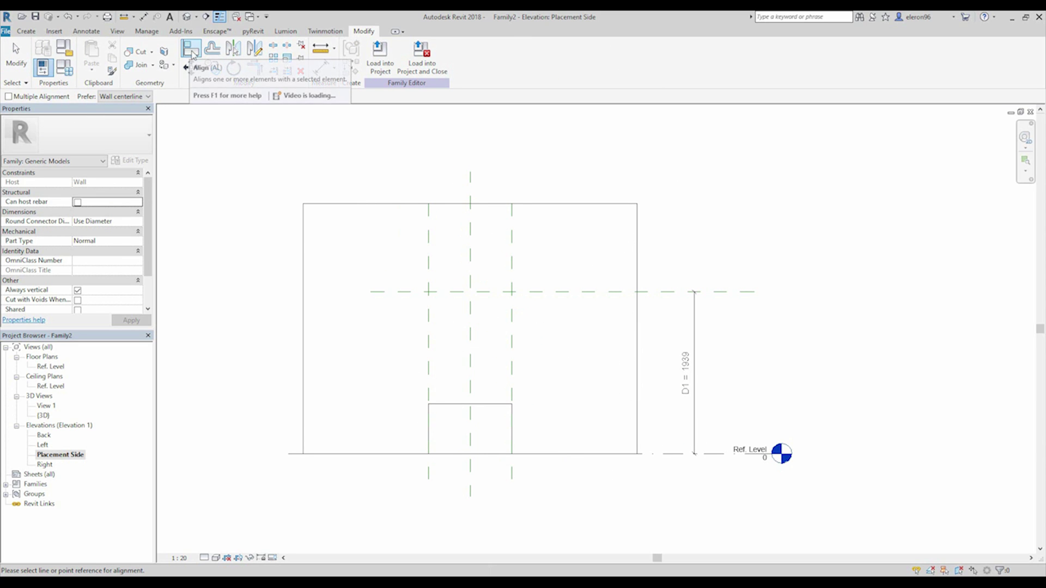
{"action": "left_click", "coordinate": [554, 297]}
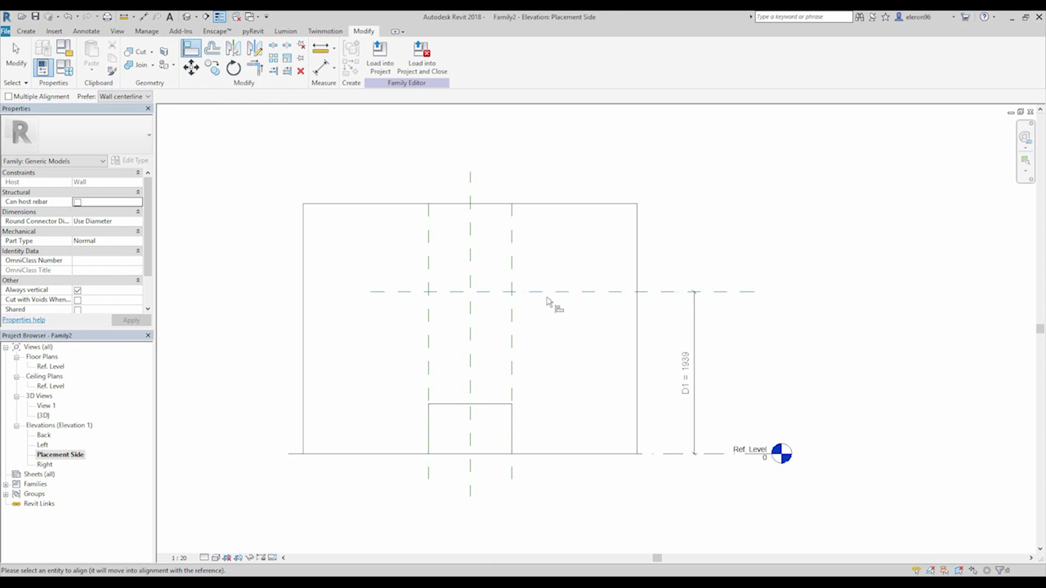
{"action": "left_click", "coordinate": [486, 405]}
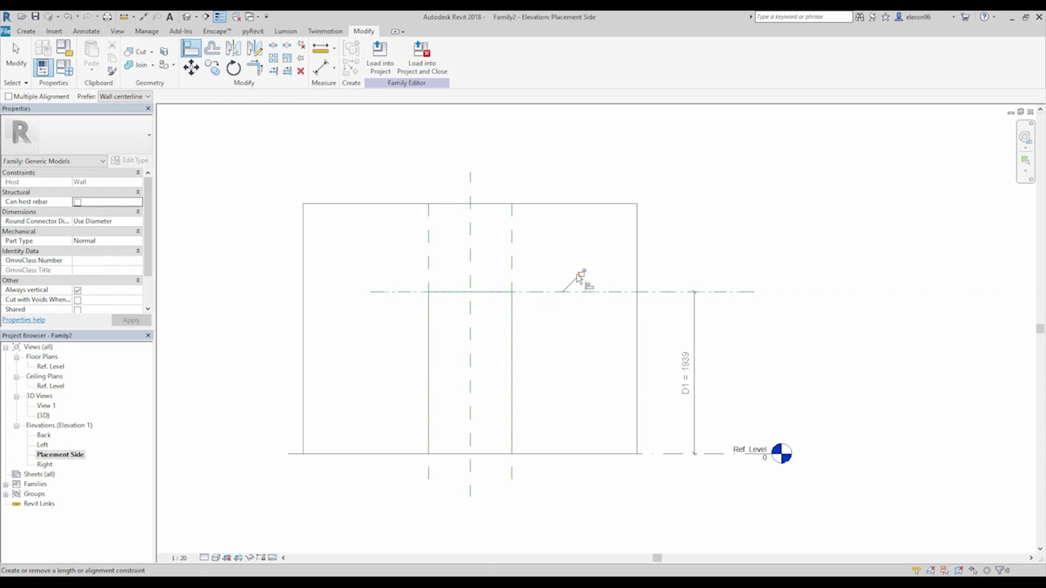
{"action": "left_click", "coordinate": [607, 298]}
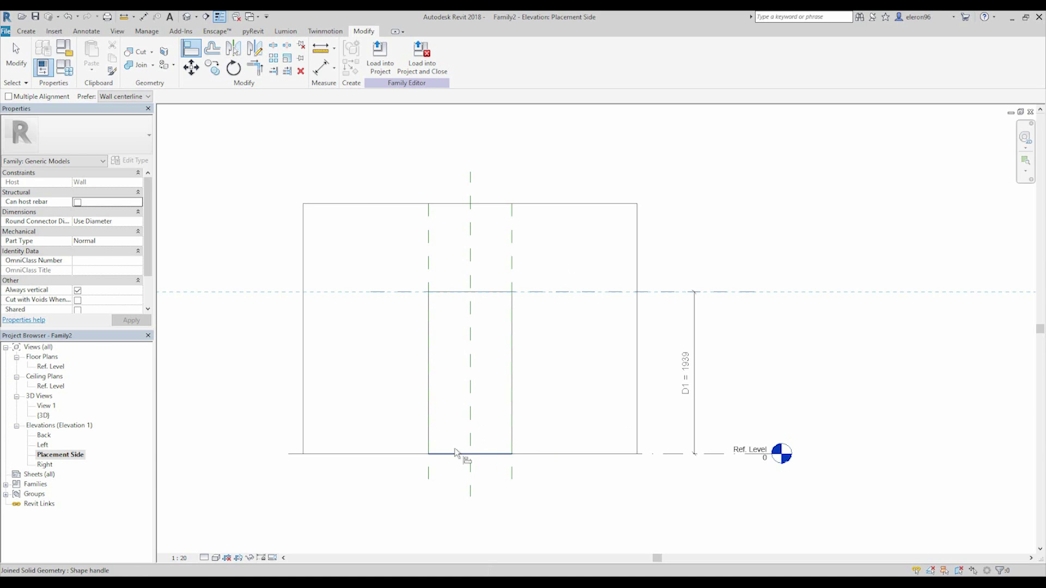
{"action": "key", "text": "Escape"}
{"action": "key", "text": "Escape"}
Stretch the top of the void extrusion upward past the horizontal reference plane
{"action": "left_click_drag", "start_coordinate": [396, 391], "coordinate": [532, 526]}
{"action": "left_click", "coordinate": [473, 442]}
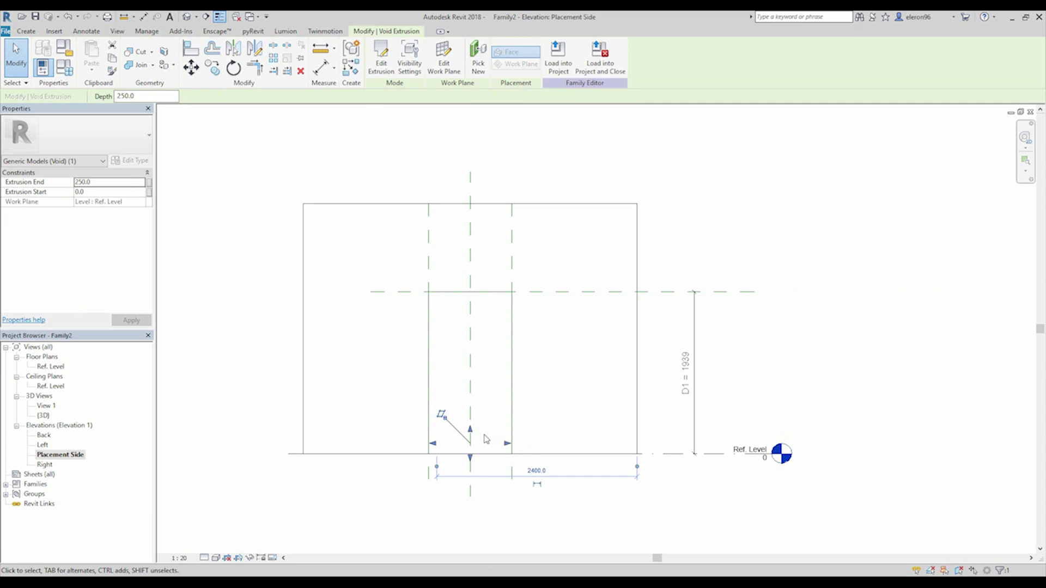
{"action": "left_click_drag", "start_coordinate": [470, 435], "coordinate": [470, 259]}
{"action": "left_click", "coordinate": [537, 337]}
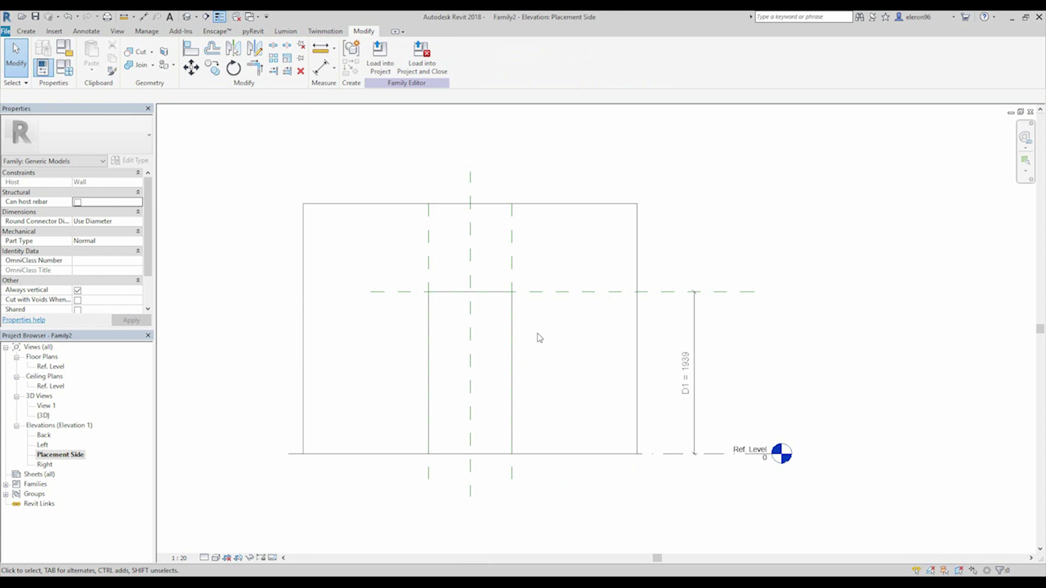
{"action": "key", "text": "a"}
{"action": "key", "text": "l"}
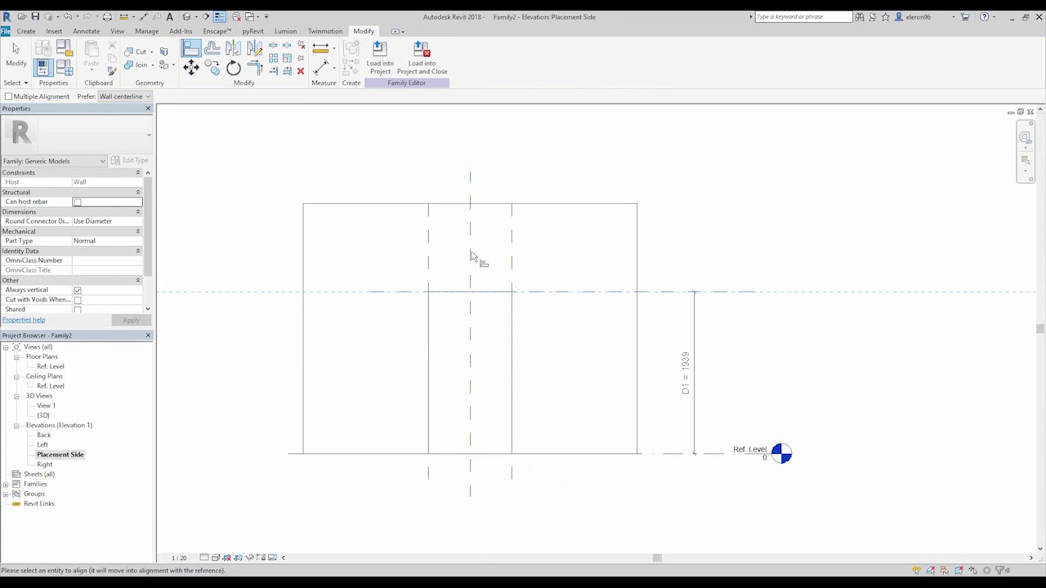
{"action": "key", "text": "Escape"}
{"action": "key", "text": "Escape"}
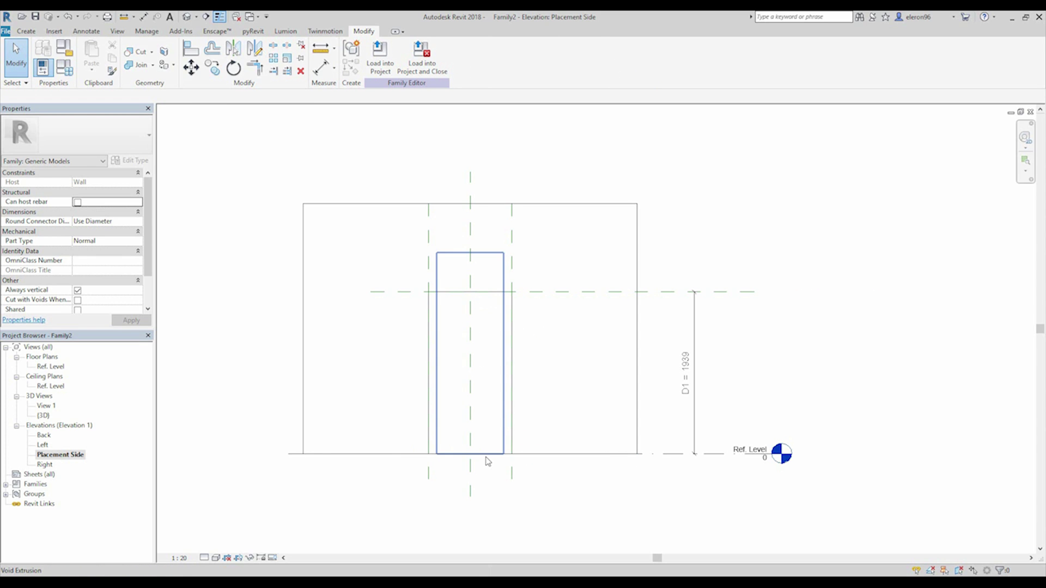
Pull the void extrusion's top face down onto the horizontal reference plane
{"action": "left_click", "coordinate": [485, 456]}
{"action": "left_click_drag", "start_coordinate": [471, 250], "coordinate": [480, 292]}
{"action": "left_click", "coordinate": [757, 236]}
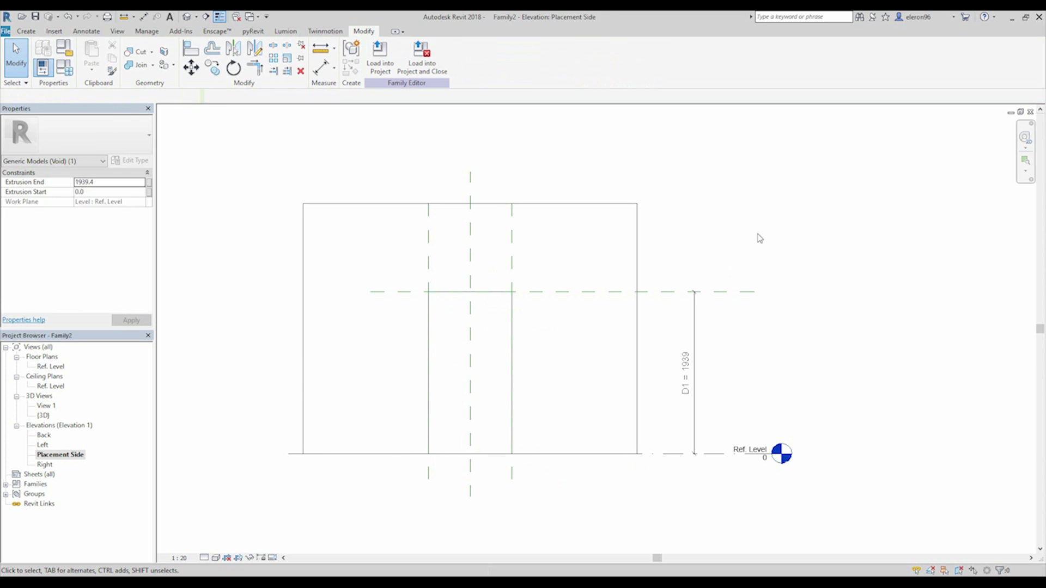
Set the D1 parameter to 2500 in the family types and apply it to the model
{"action": "middle_click_drag", "start_coordinate": [731, 326], "coordinate": [711, 309]}
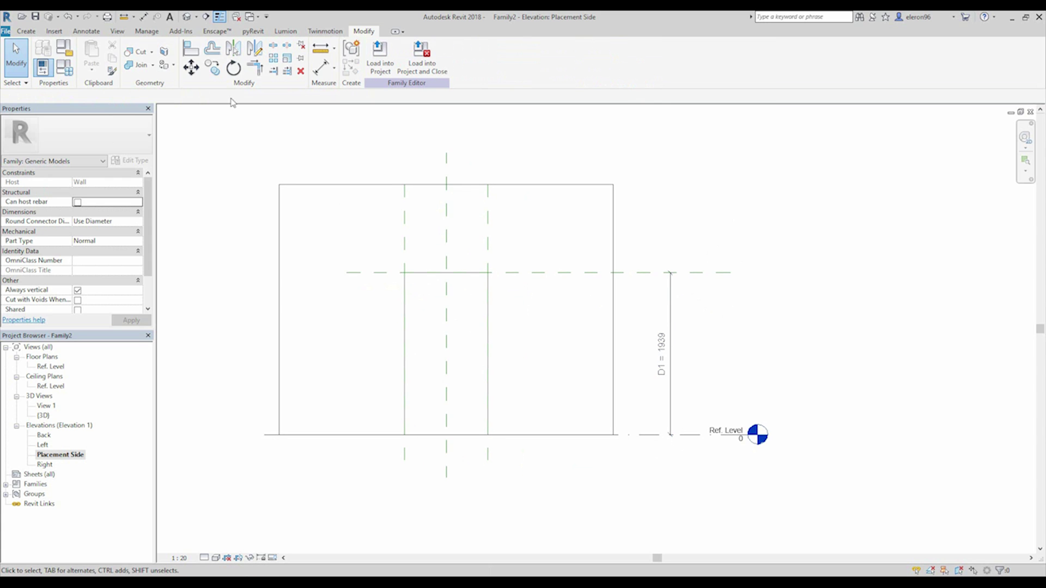
{"action": "left_click", "coordinate": [65, 67]}
{"action": "left_click_drag", "start_coordinate": [148, 122], "coordinate": [654, 123]}
{"action": "double_click", "coordinate": [785, 213]}
{"action": "type", "text": "2500"}
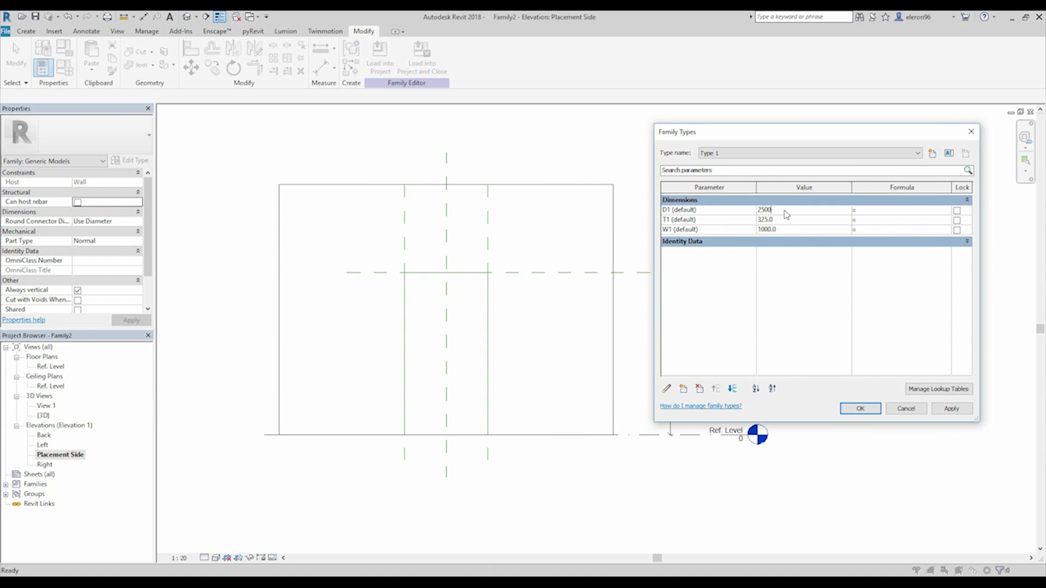
{"action": "left_click", "coordinate": [951, 408]}
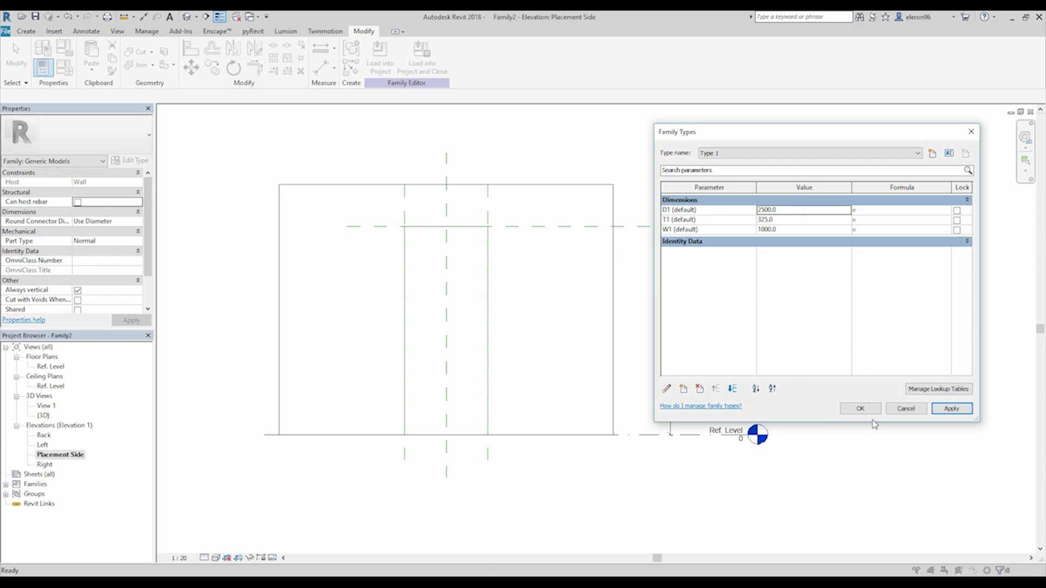
{"action": "left_click", "coordinate": [860, 408]}
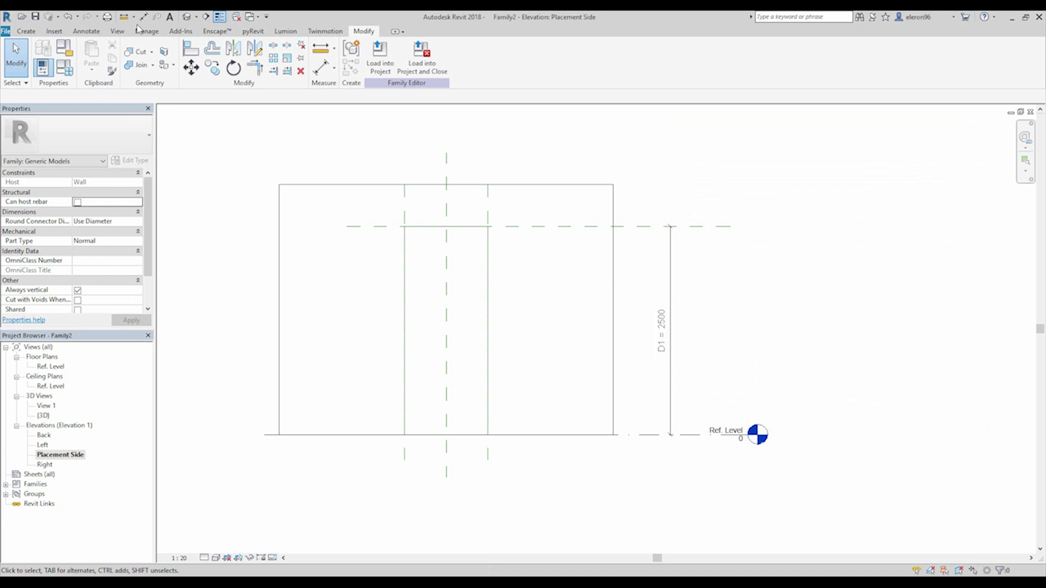
In the 3D view, associate the solid extrusion's material with a new family parameter named Material
{"action": "left_click", "coordinate": [186, 16]}
{"action": "middle_click_drag", "start_coordinate": [594, 276], "coordinate": [563, 289], "text": "shift"}
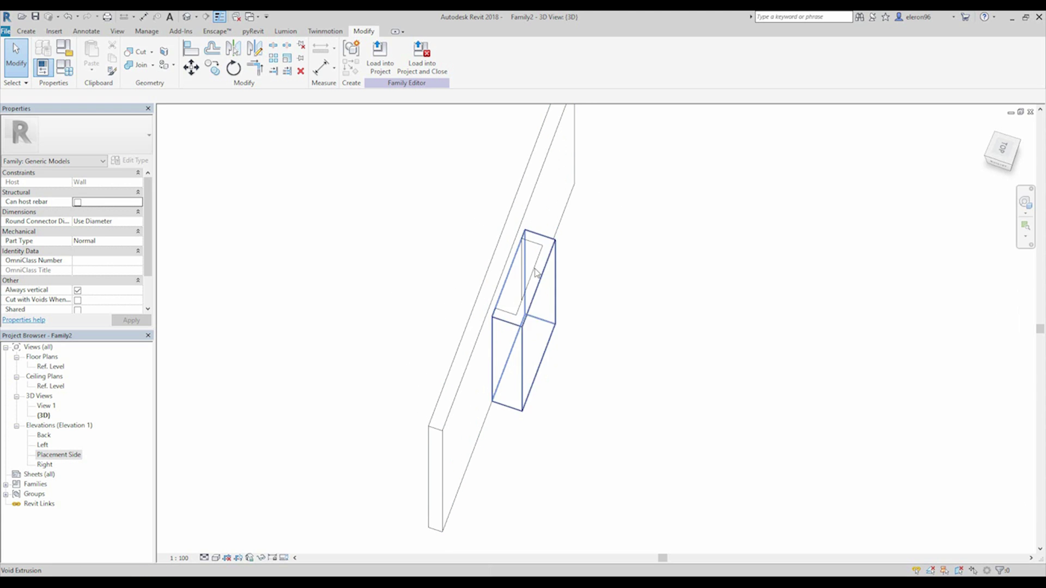
{"action": "middle_click_drag", "start_coordinate": [615, 380], "coordinate": [505, 260], "text": "shift"}
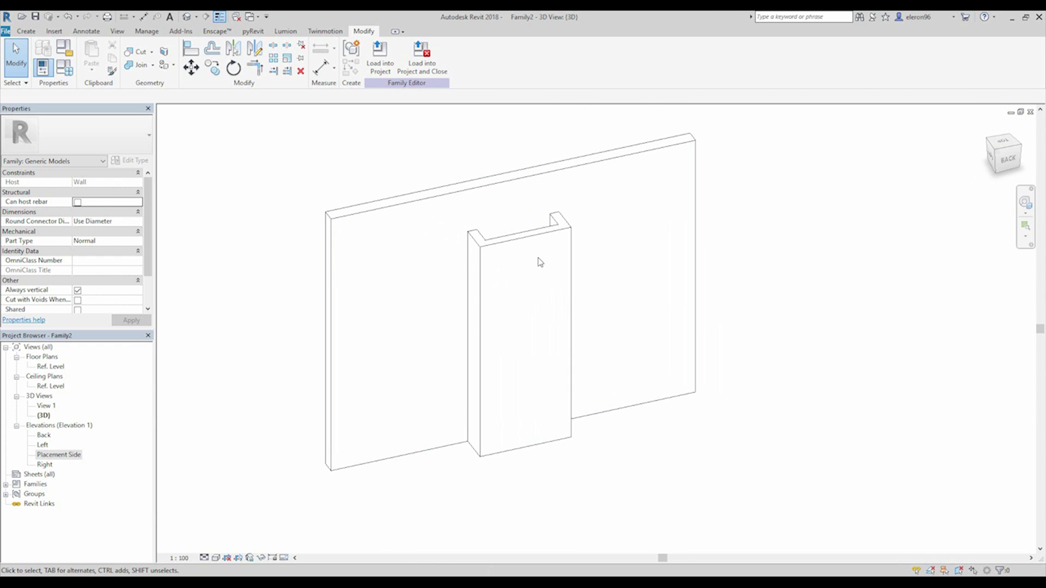
{"action": "left_click", "coordinate": [484, 251]}
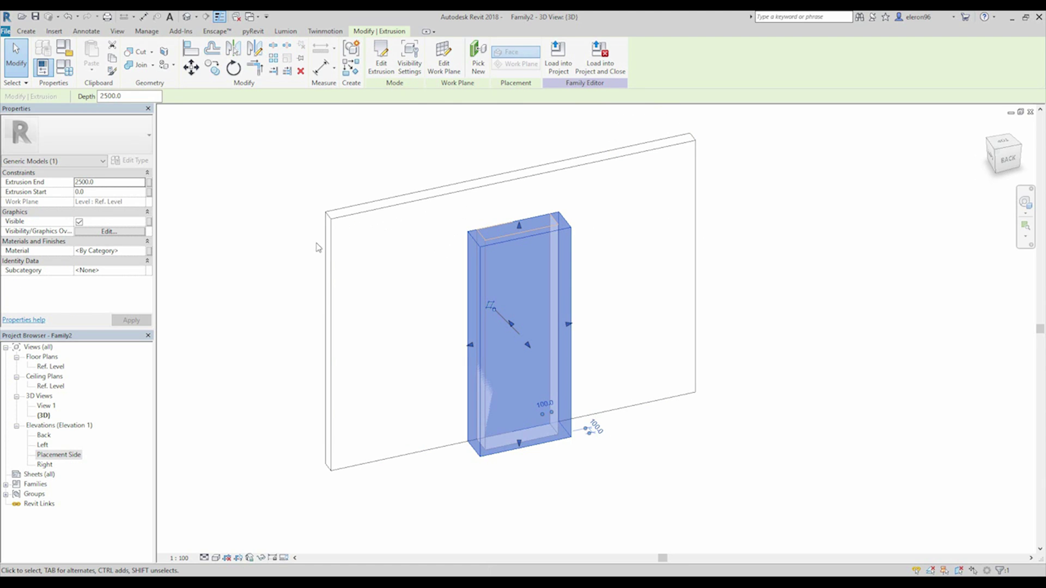
{"action": "left_click", "coordinate": [149, 252]}
{"action": "left_click", "coordinate": [445, 364]}
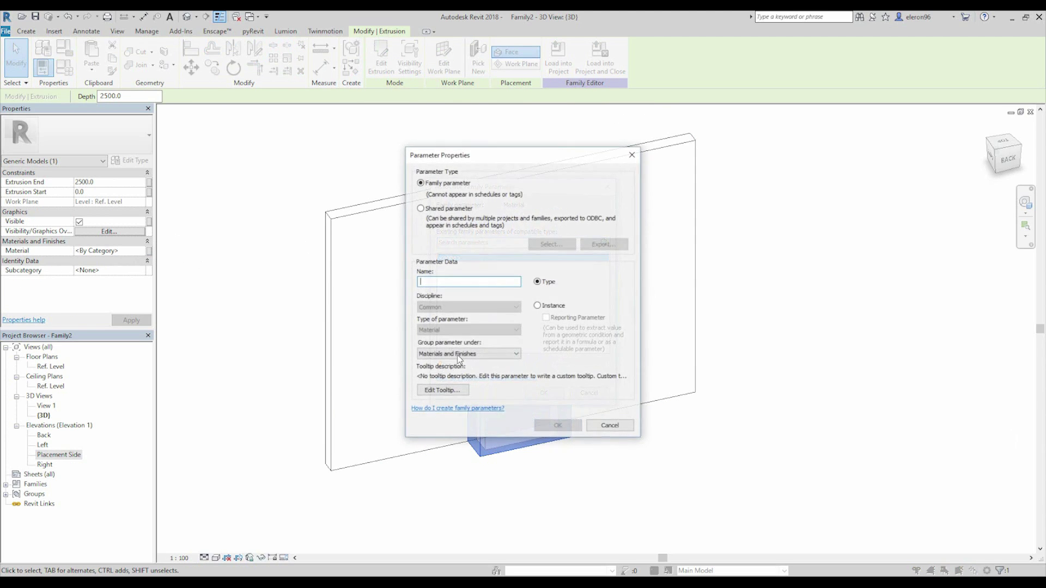
{"action": "type", "text": "Material"}
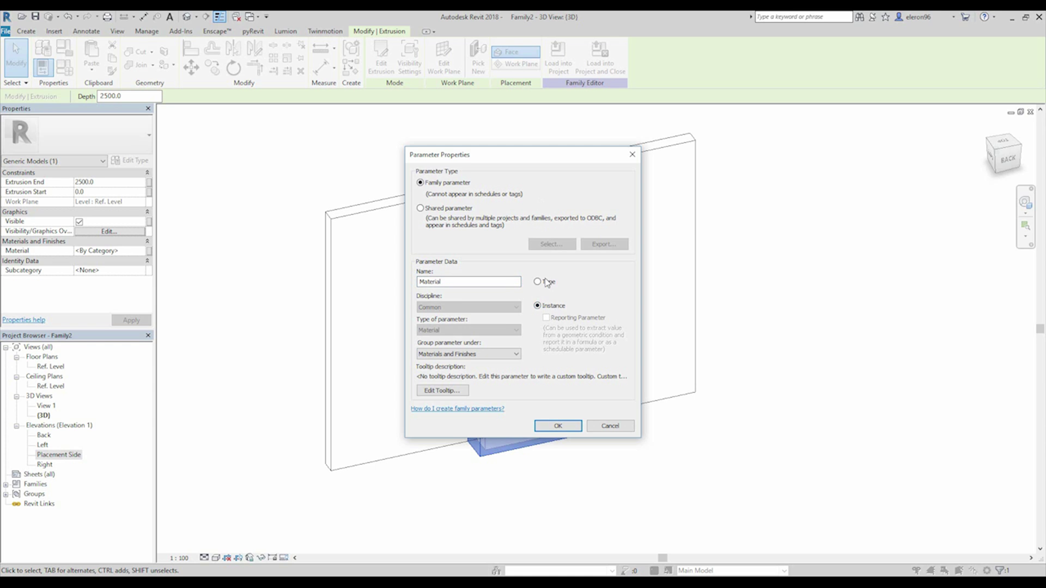
{"action": "left_click", "coordinate": [558, 424]}
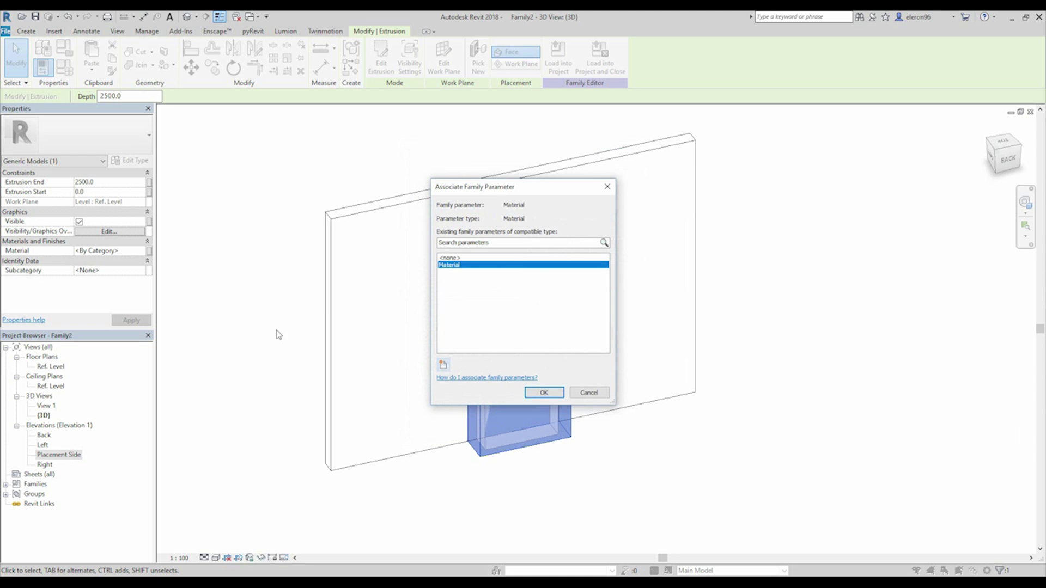
{"action": "left_click", "coordinate": [543, 392]}
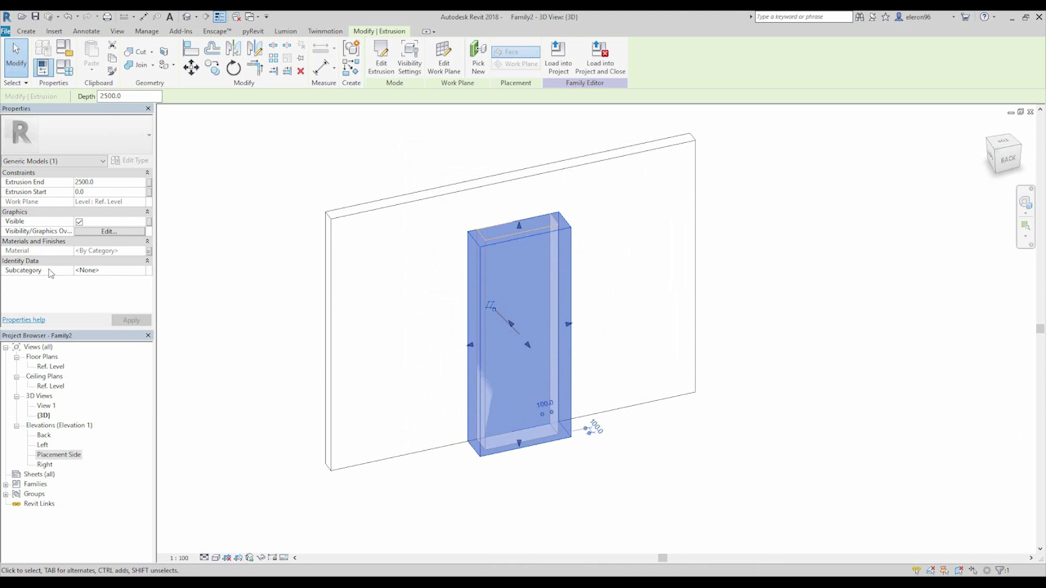
{"action": "left_click", "coordinate": [250, 306]}
Load the family into rac_advanced_sample_project and place one instance at the base of the white wall
{"action": "left_click", "coordinate": [381, 57]}
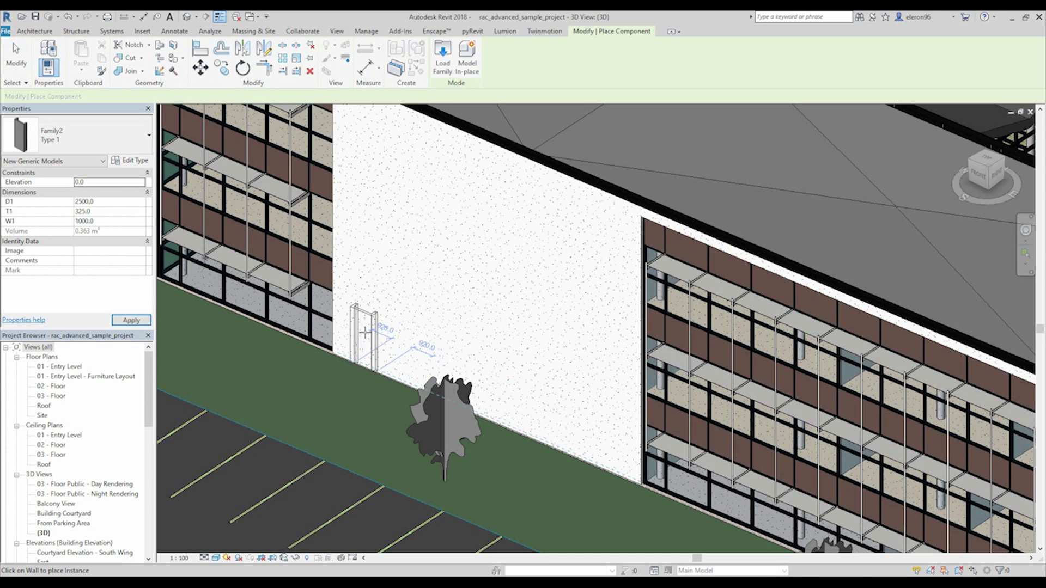
{"action": "left_click", "coordinate": [392, 289]}
{"action": "key", "text": "Escape"}
Set the placed instance's D1 height to 10000, increase it to 11400, and check it against the wall
{"action": "left_click", "coordinate": [405, 333]}
{"action": "middle_click_drag", "start_coordinate": [406, 333], "coordinate": [487, 361]}
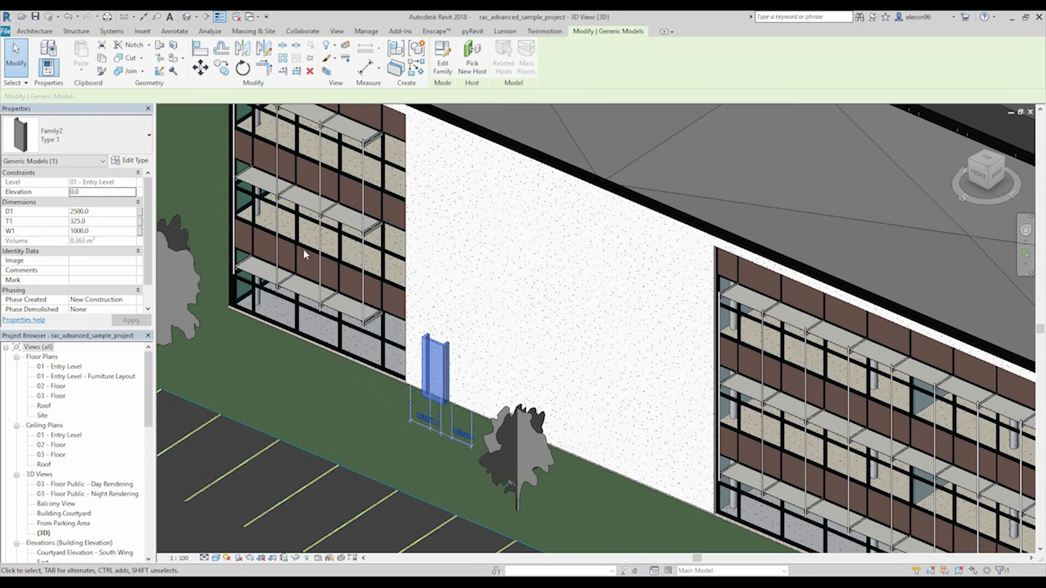
{"action": "left_click", "coordinate": [97, 212]}
{"action": "type", "text": "1000"}
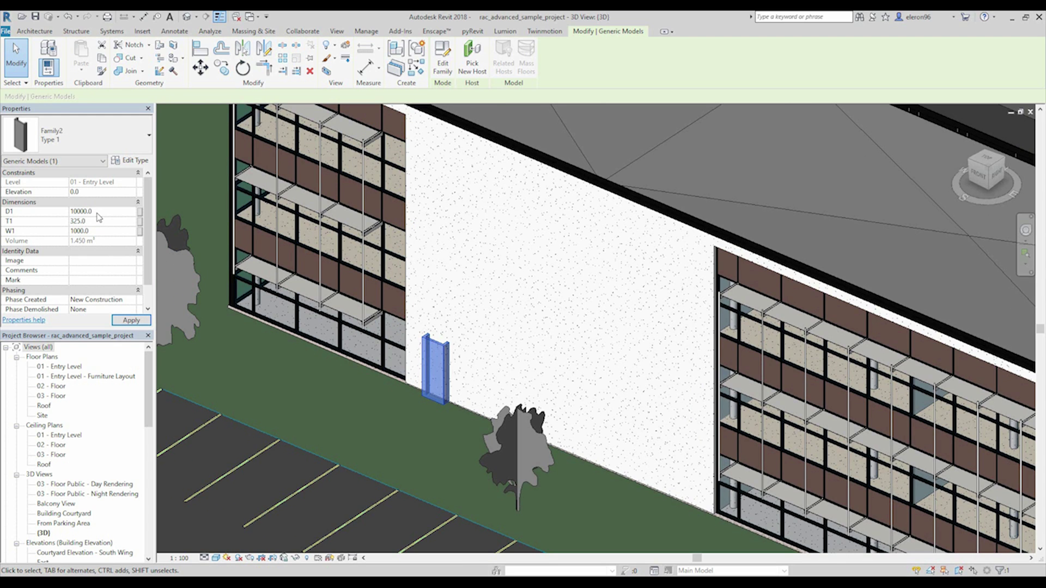
{"action": "scroll", "coordinate": [445, 415], "scroll_direction": "up", "scroll_amount": 2}
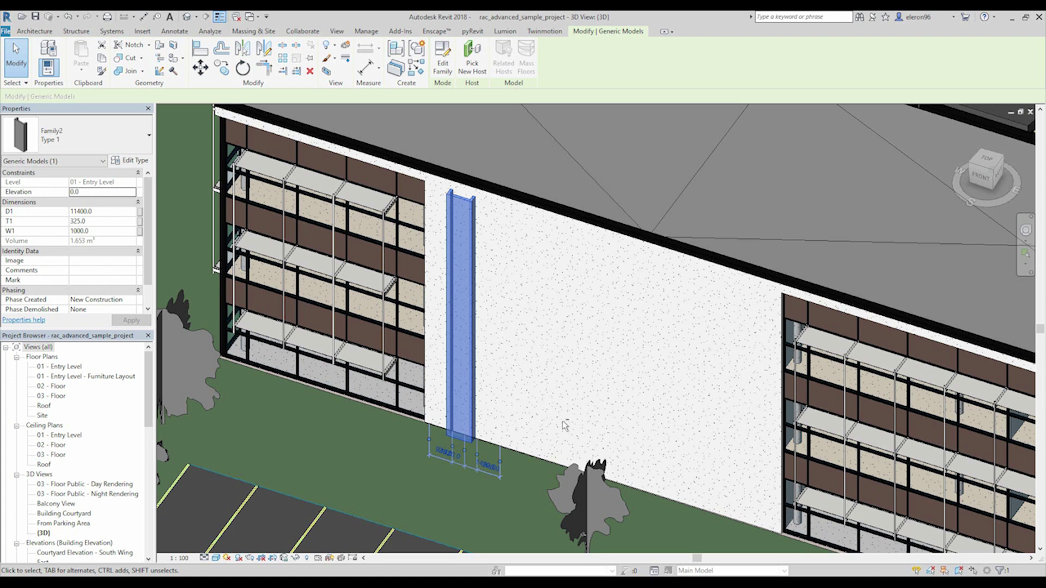
{"action": "middle_click_drag", "start_coordinate": [570, 410], "coordinate": [524, 390], "text": "shift"}
{"action": "left_click", "coordinate": [495, 408]}
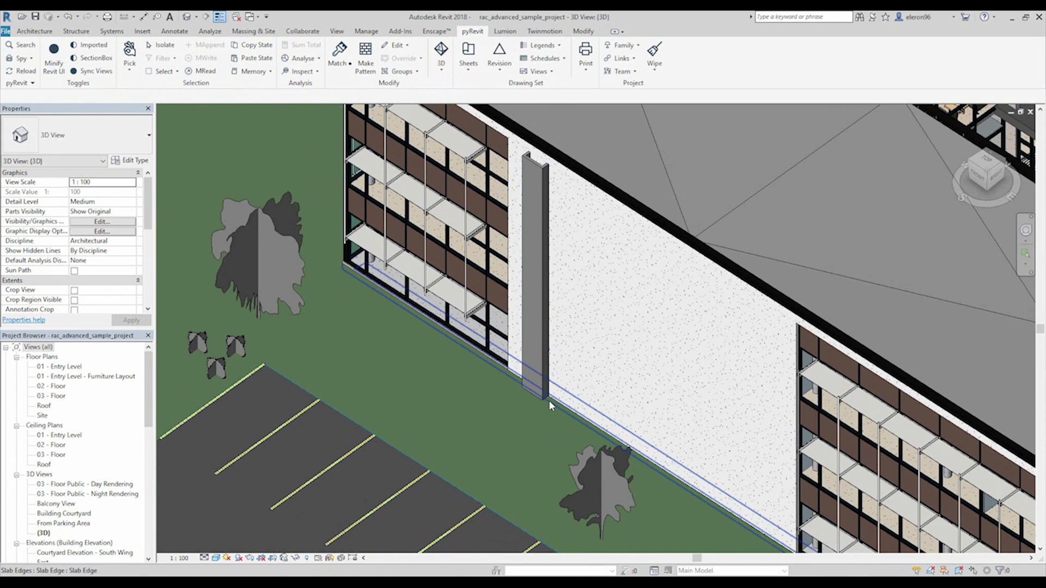
Check the D1, T1 and W1 values of the family instance placed on the white wall
{"action": "left_click", "coordinate": [545, 400]}
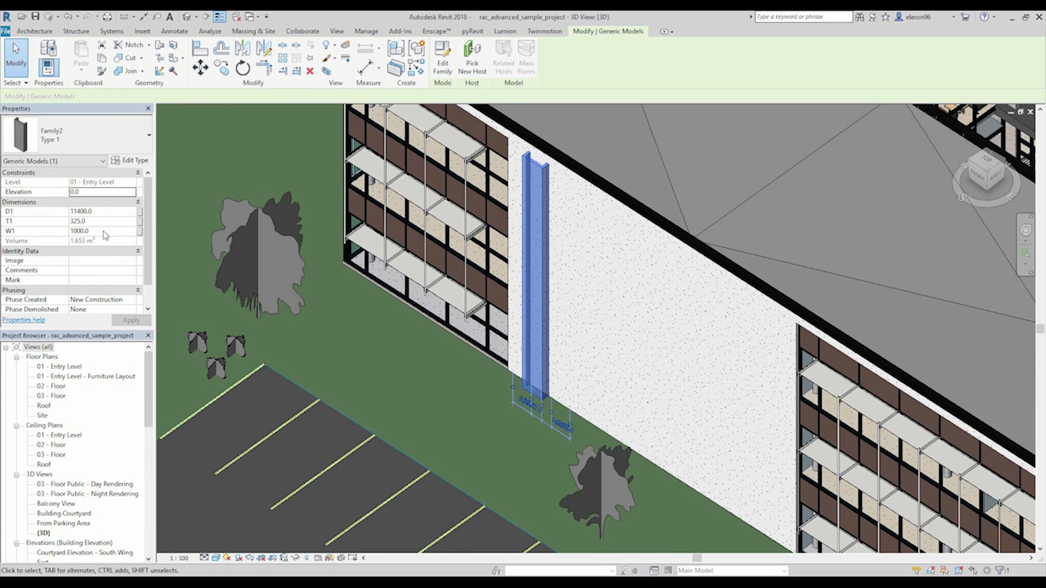
{"action": "left_click", "coordinate": [380, 395]}
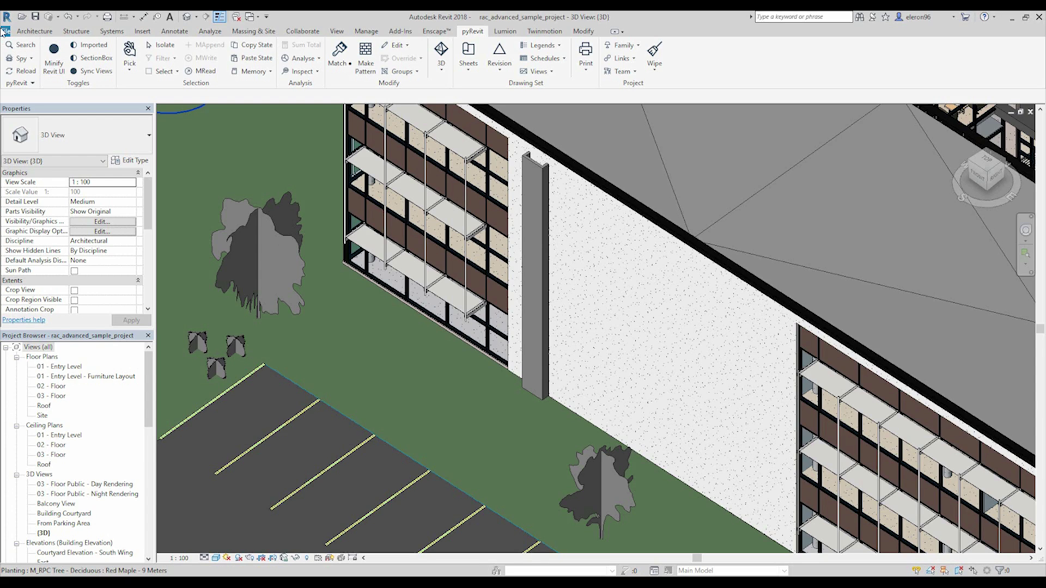
Create a new family from the line-based metric generic model template
{"action": "left_click", "coordinate": [3, 34]}
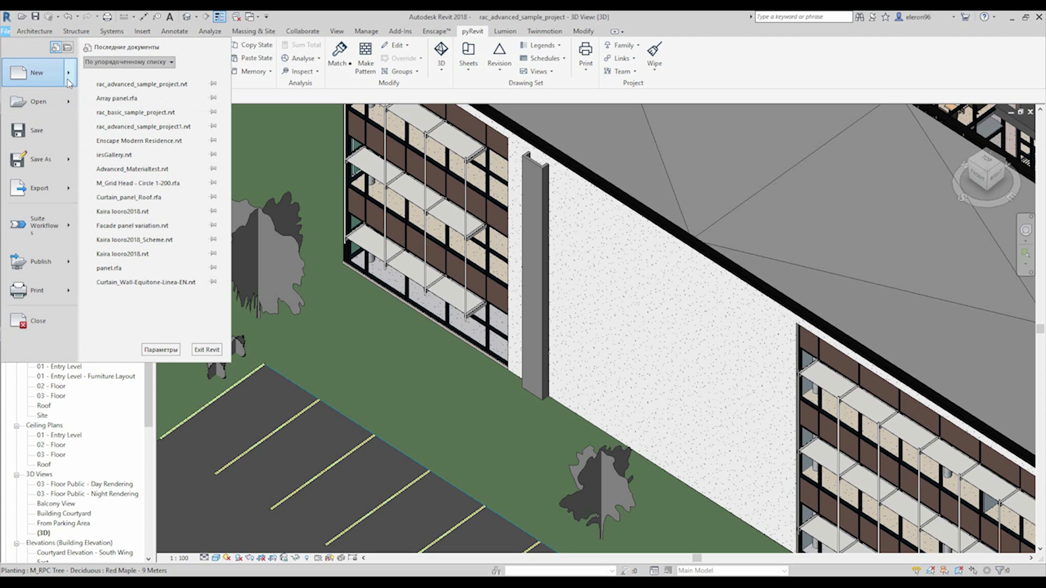
{"action": "mouse_move", "coordinate": [71, 82]}
{"action": "left_click", "coordinate": [125, 107]}
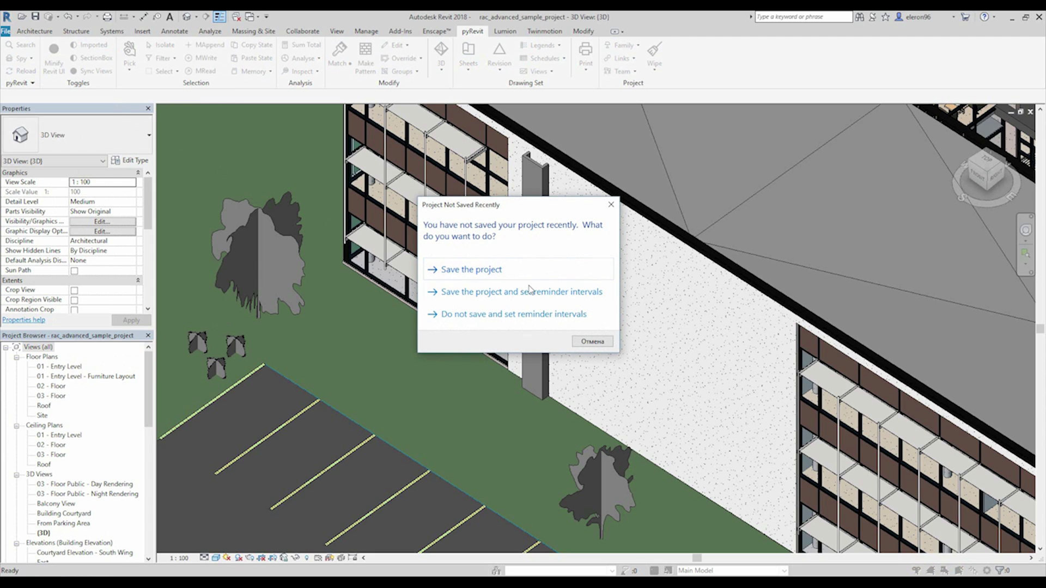
{"action": "left_click", "coordinate": [611, 205]}
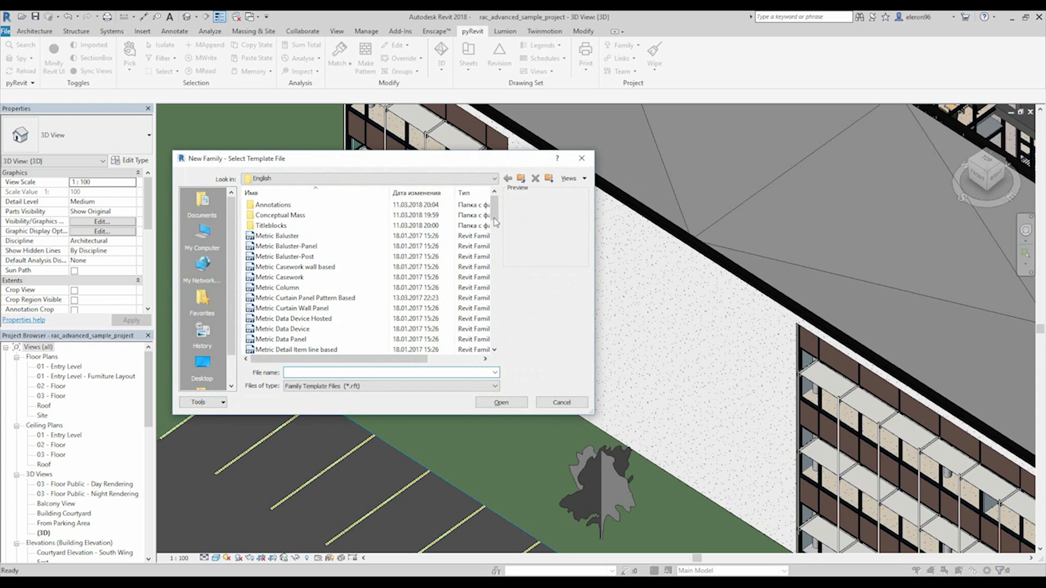
{"action": "left_click_drag", "start_coordinate": [497, 217], "coordinate": [498, 272]}
{"action": "left_click", "coordinate": [339, 267]}
{"action": "left_click", "coordinate": [338, 259]}
{"action": "left_click", "coordinate": [512, 406]}
{"action": "middle_click_drag", "start_coordinate": [520, 326], "coordinate": [387, 325]}
{"action": "scroll", "coordinate": [500, 277], "scroll_direction": "up", "scroll_amount": 3}
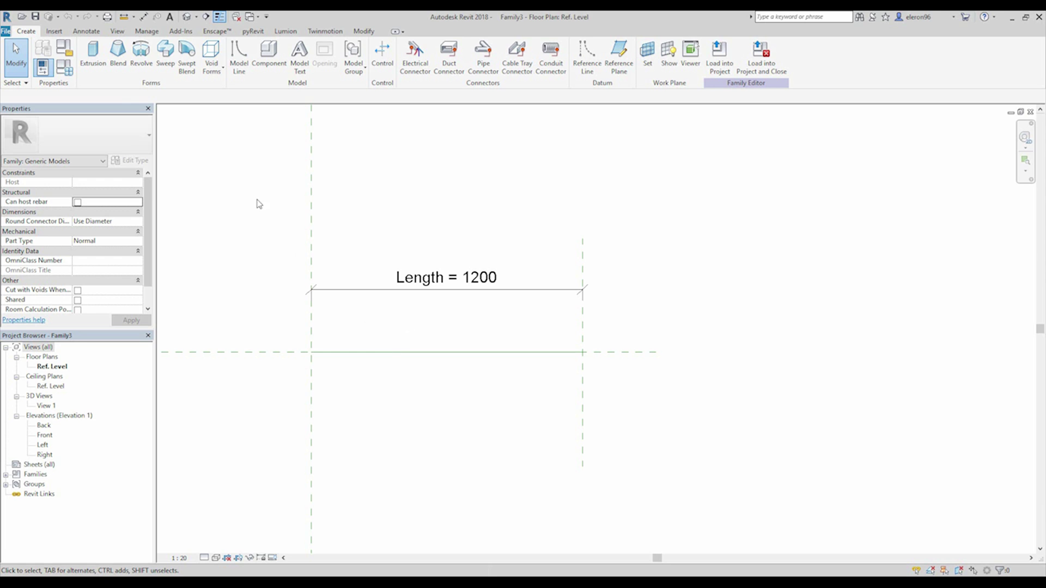
{"action": "left_click", "coordinate": [93, 51]}
{"action": "left_click", "coordinate": [312, 434]}
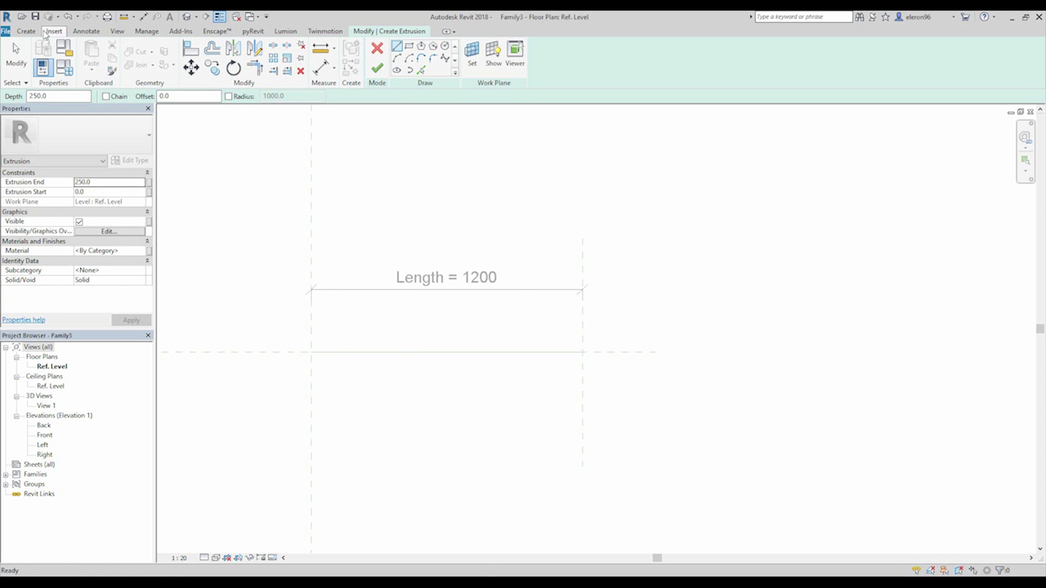
{"action": "left_click", "coordinate": [376, 50]}
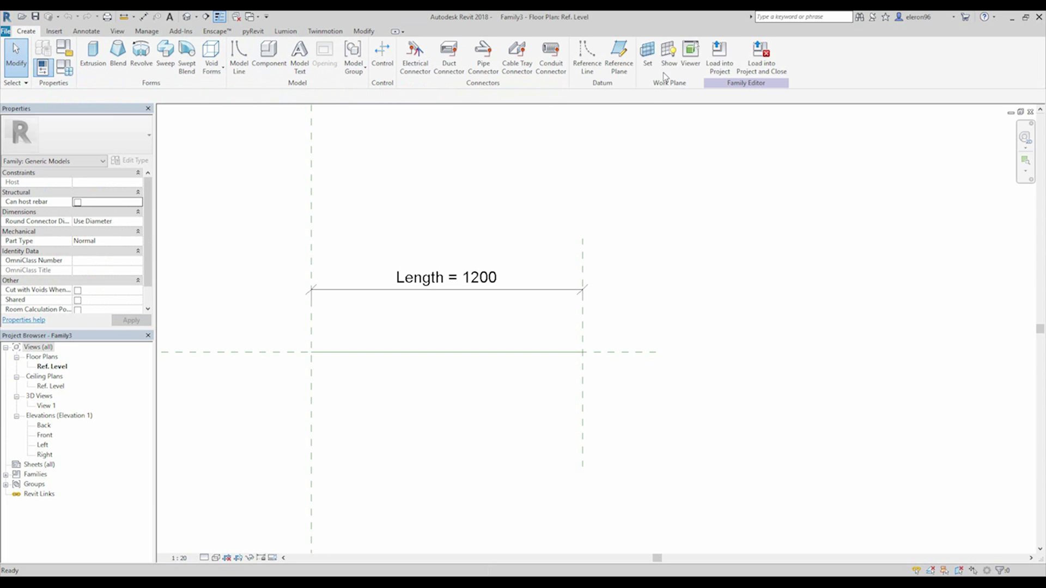
Draw two horizontal reference planes in the Ref. Level plan, one above and one below the centre plane
{"action": "left_click", "coordinate": [617, 54]}
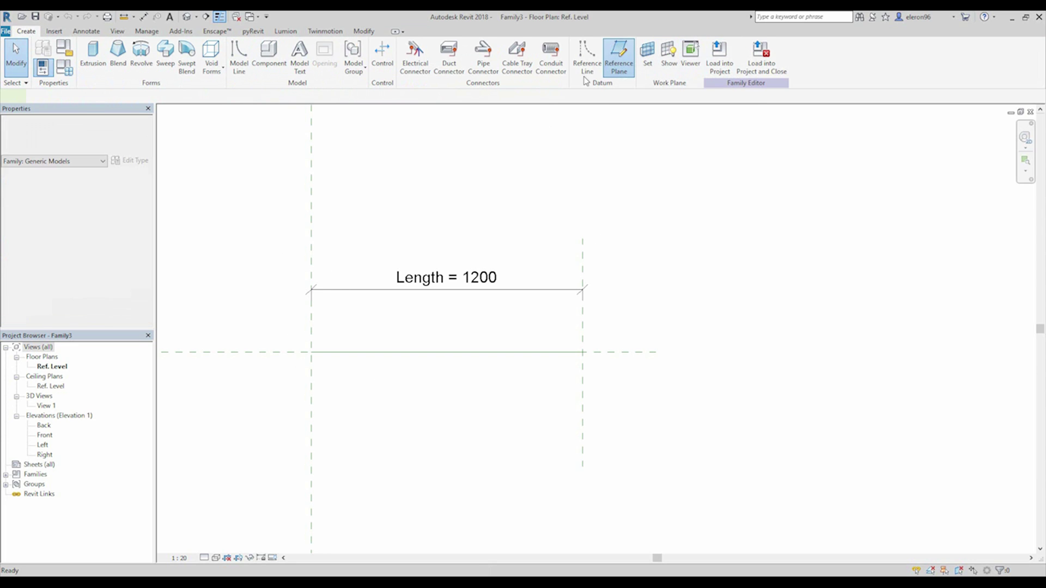
{"action": "left_click", "coordinate": [248, 304]}
{"action": "left_click", "coordinate": [685, 303]}
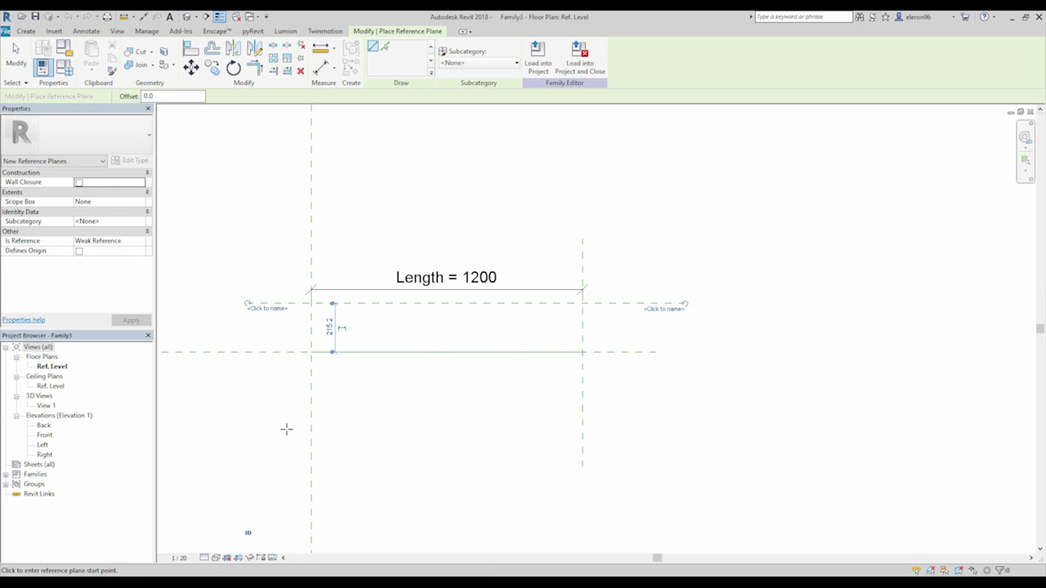
{"action": "left_click", "coordinate": [245, 415]}
{"action": "left_click", "coordinate": [677, 414]}
{"action": "key", "text": "Escape"}
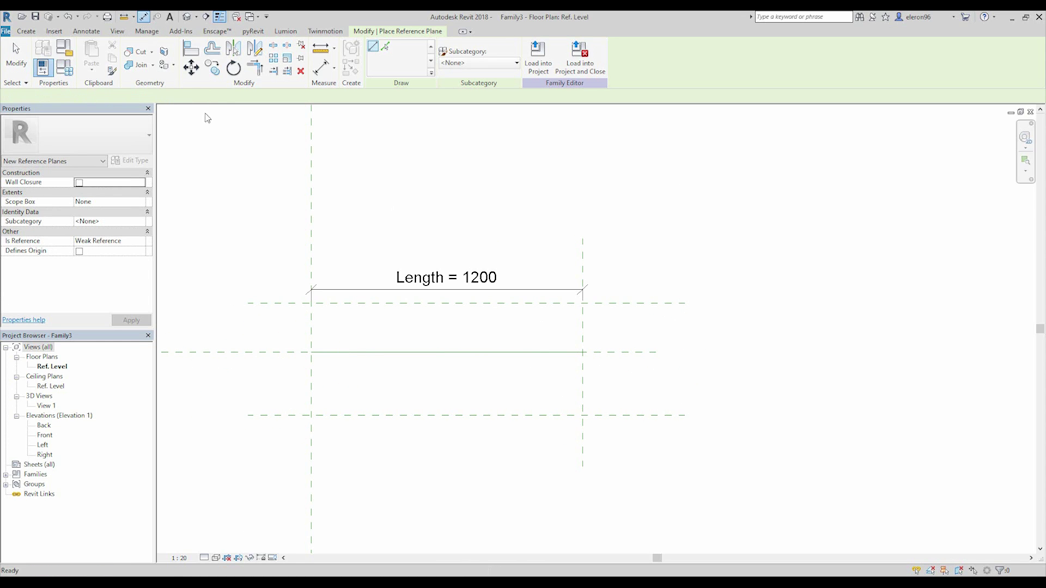
Dimension the three horizontal reference planes in one chain and make the spacing equal
{"action": "key", "text": "d"}
{"action": "key", "text": "i"}
{"action": "left_click", "coordinate": [268, 303]}
{"action": "left_click", "coordinate": [270, 352]}
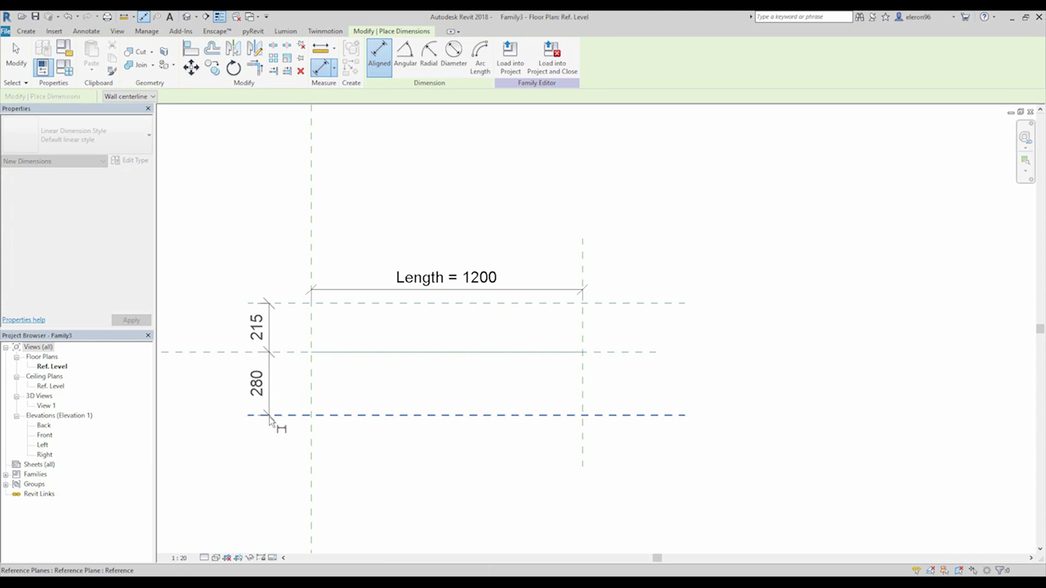
{"action": "left_click", "coordinate": [270, 416]}
{"action": "left_click", "coordinate": [226, 434]}
{"action": "key", "text": "Escape"}
{"action": "left_click", "coordinate": [286, 361]}
{"action": "key", "text": "Escape"}
{"action": "middle_click_drag", "start_coordinate": [296, 439], "coordinate": [369, 411]}
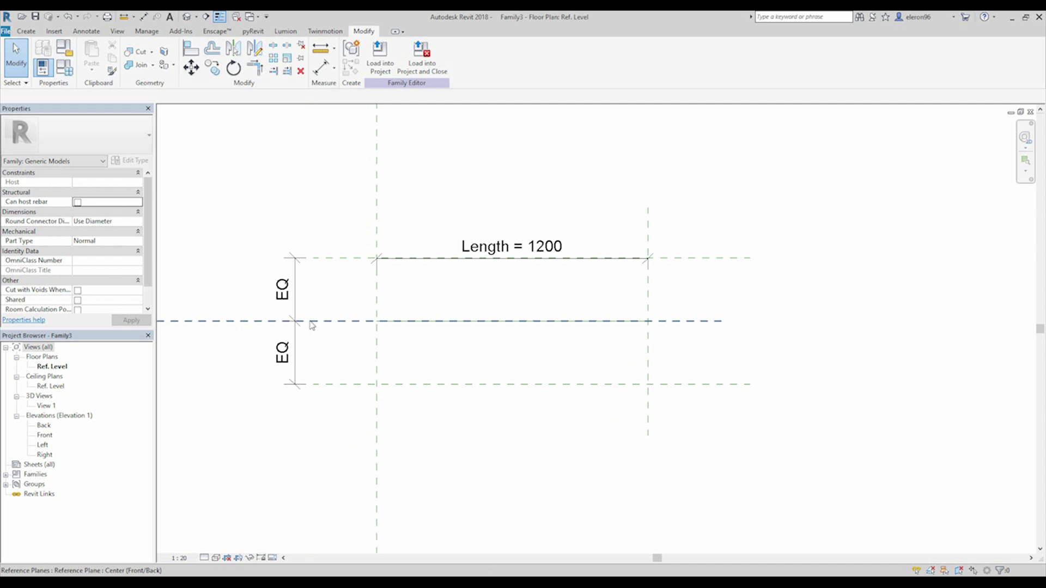
Add an overall dimension between the two outer horizontal reference planes
{"action": "left_click", "coordinate": [321, 66]}
{"action": "left_click", "coordinate": [347, 259]}
{"action": "left_click", "coordinate": [343, 322]}
{"action": "left_click", "coordinate": [341, 384]}
{"action": "left_click", "coordinate": [229, 477]}
{"action": "key", "text": "Escape"}
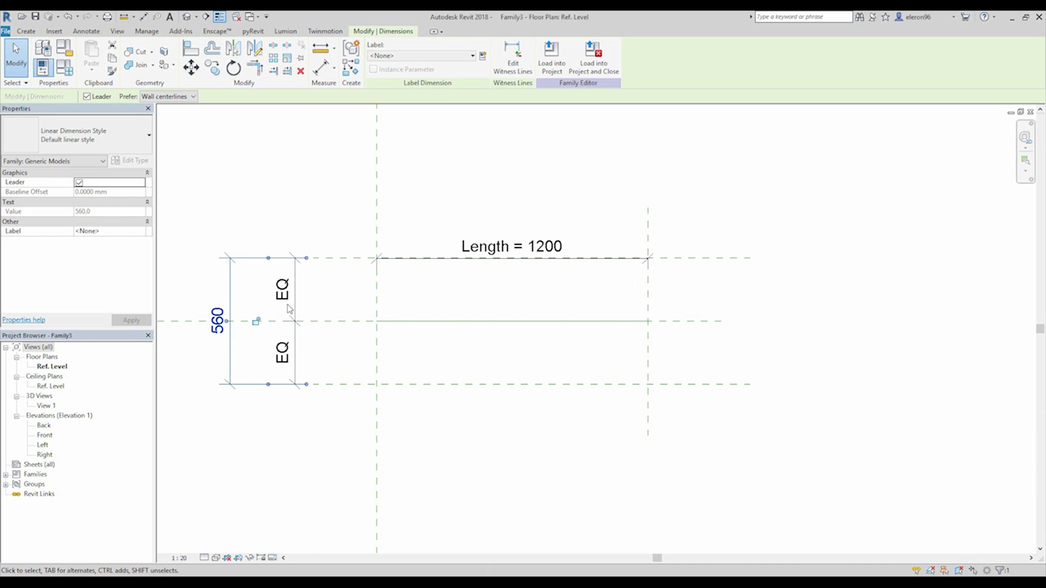
Label the overall dimension with a new instance family parameter named W1
{"action": "left_click", "coordinate": [422, 55]}
{"action": "left_click", "coordinate": [431, 70]}
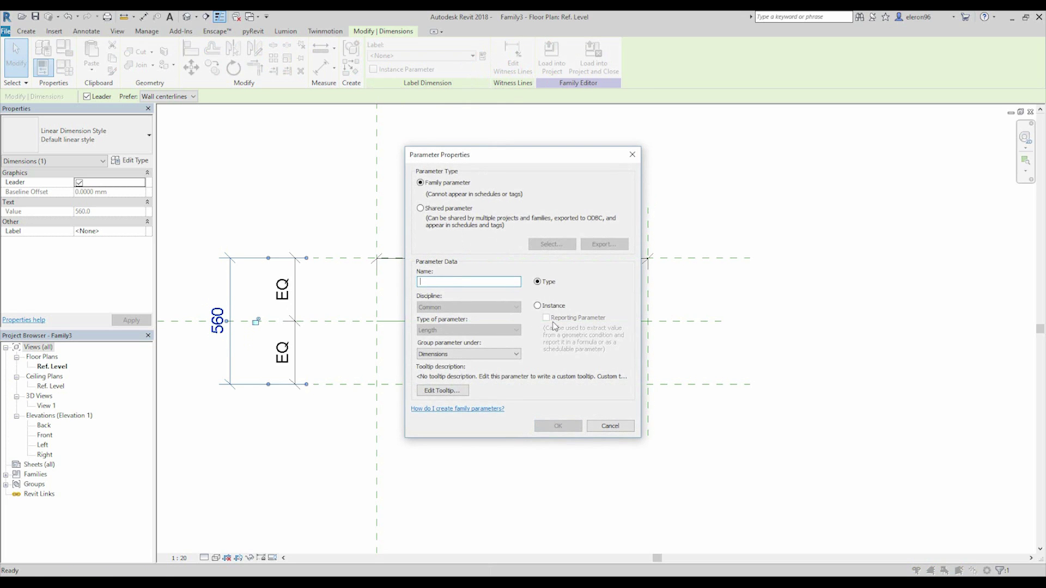
{"action": "type", "text": "W1"}
{"action": "left_click", "coordinate": [538, 306]}
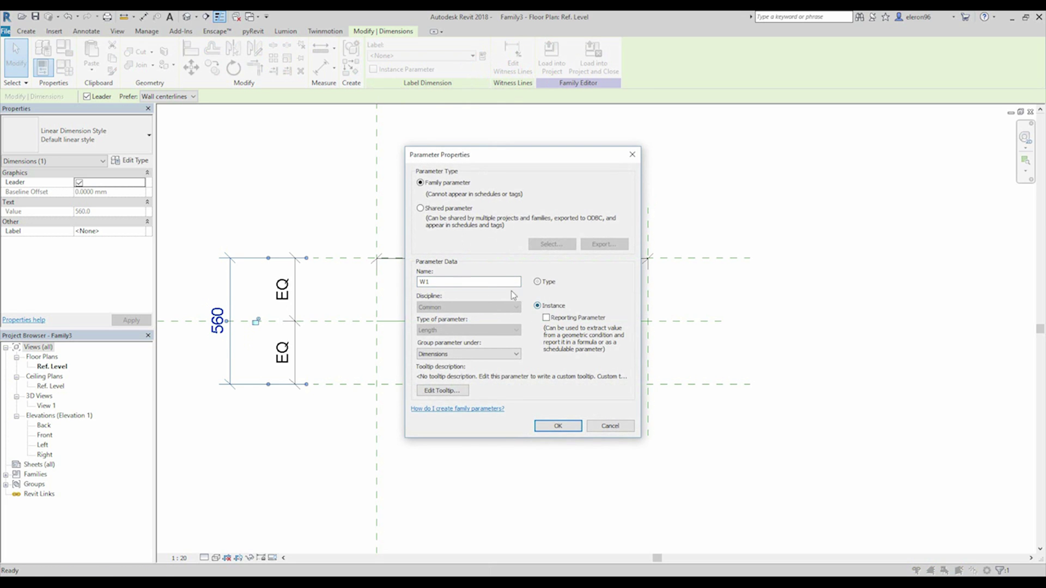
{"action": "left_click", "coordinate": [549, 427]}
{"action": "left_click", "coordinate": [499, 430]}
{"action": "mouse_move", "coordinate": [545, 431]}
{"action": "middle_mouse_down"}
{"action": "mouse_move", "coordinate": [504, 419]}
{"action": "mouse_move", "coordinate": [538, 420]}
{"action": "middle_mouse_up"}
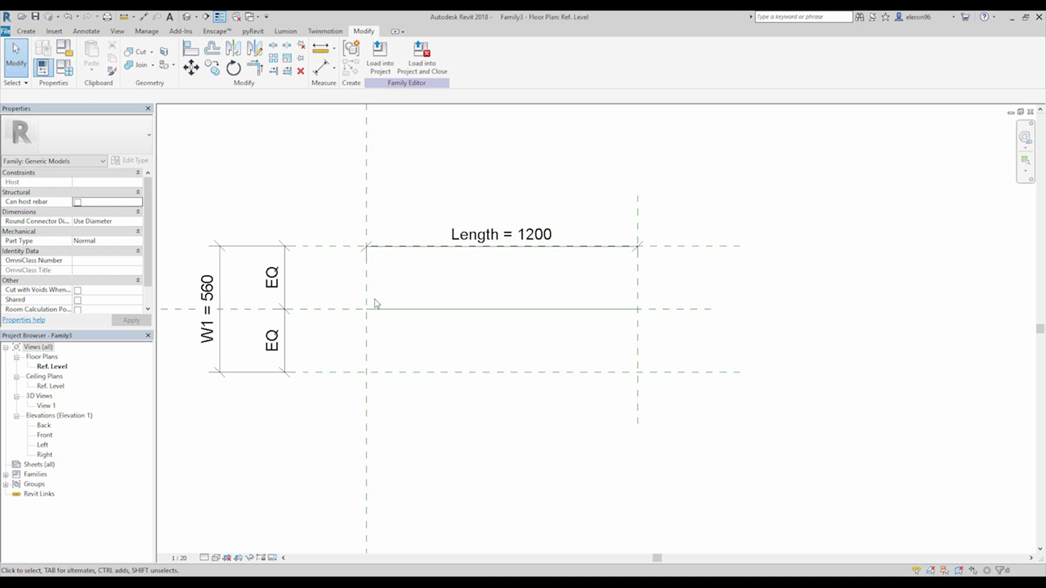
Start a solid extrusion and sketch a rectangle between the outer horizontal planes and the two ends of the Length dimension
{"action": "left_click", "coordinate": [38, 32]}
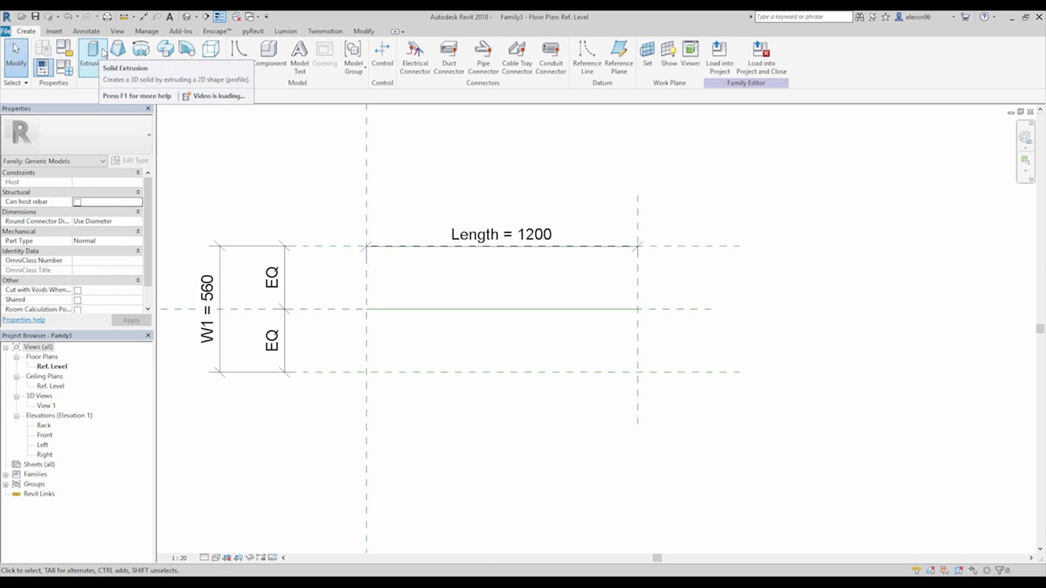
{"action": "left_click", "coordinate": [104, 53]}
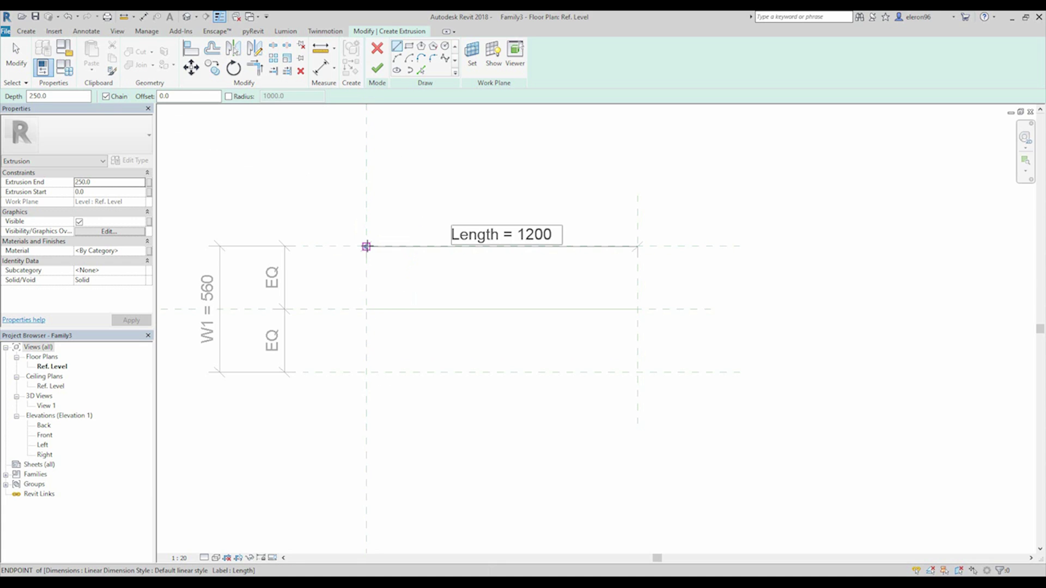
{"action": "left_click", "coordinate": [367, 246]}
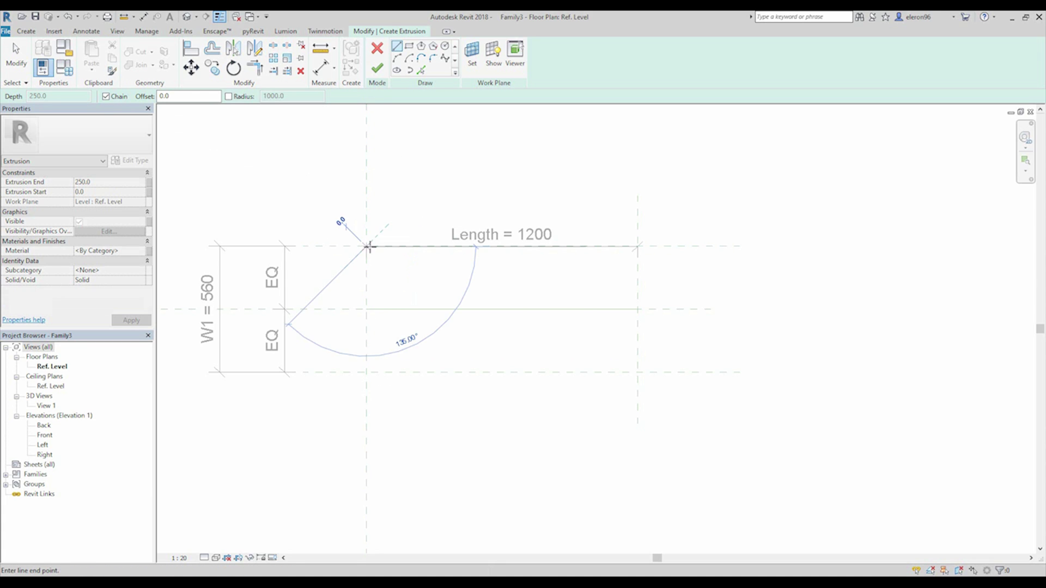
{"action": "left_click", "coordinate": [408, 46]}
{"action": "left_click", "coordinate": [367, 246]}
{"action": "left_click", "coordinate": [640, 373]}
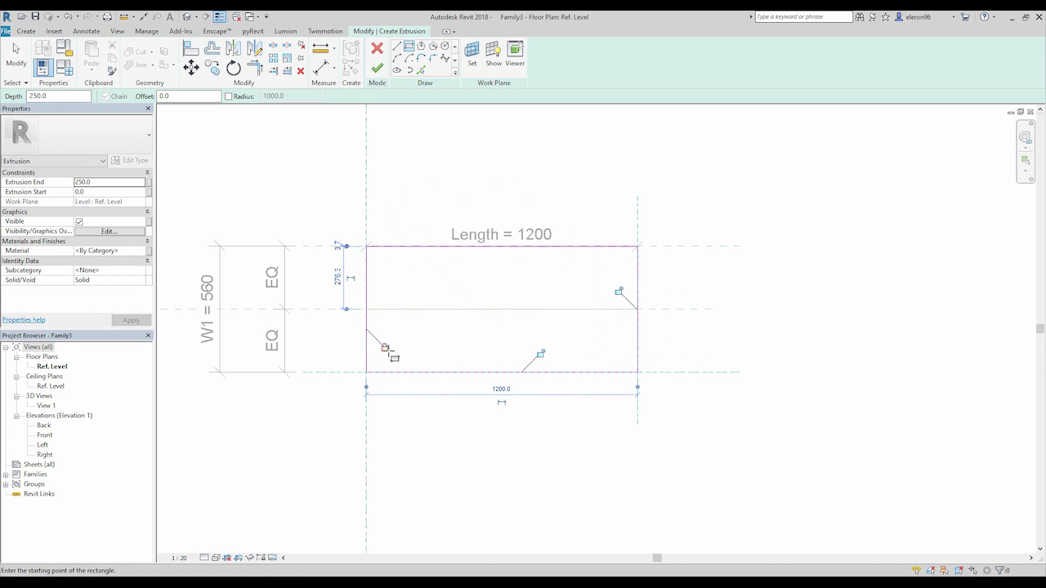
Lock the rectangle's lower edge and both end edges to their reference planes
{"action": "left_click", "coordinate": [540, 354]}
{"action": "left_click", "coordinate": [619, 291]}
{"action": "key", "text": "Escape"}
{"action": "key", "text": "Escape"}
Snap the rectangle's upper edge onto the upper reference plane and finish the solid extrusion
{"action": "left_click", "coordinate": [428, 248]}
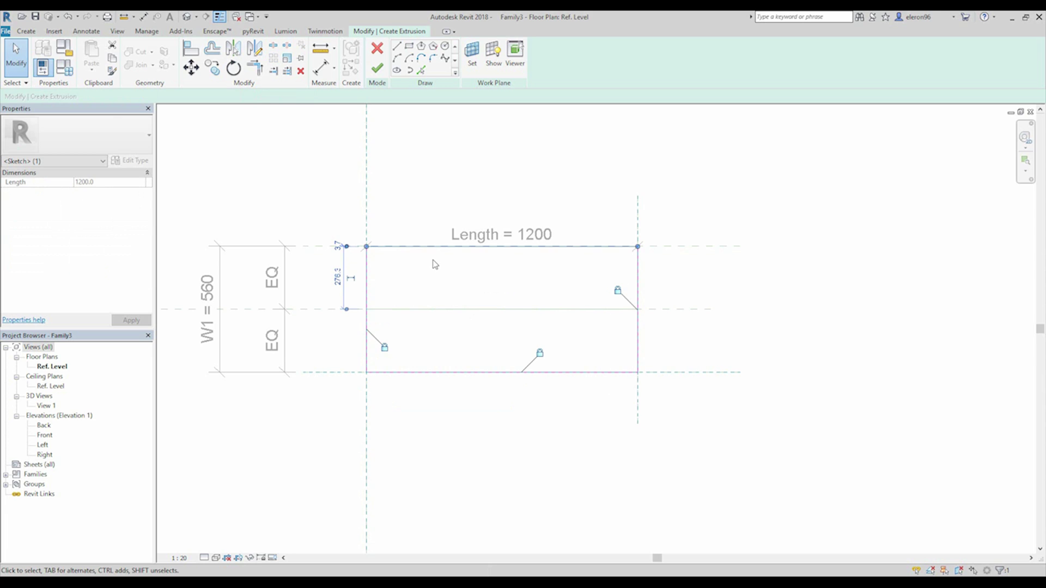
{"action": "mouse_move", "coordinate": [436, 246]}
{"action": "left_mouse_down"}
{"action": "mouse_move", "coordinate": [439, 277]}
{"action": "mouse_move", "coordinate": [445, 248]}
{"action": "left_mouse_up"}
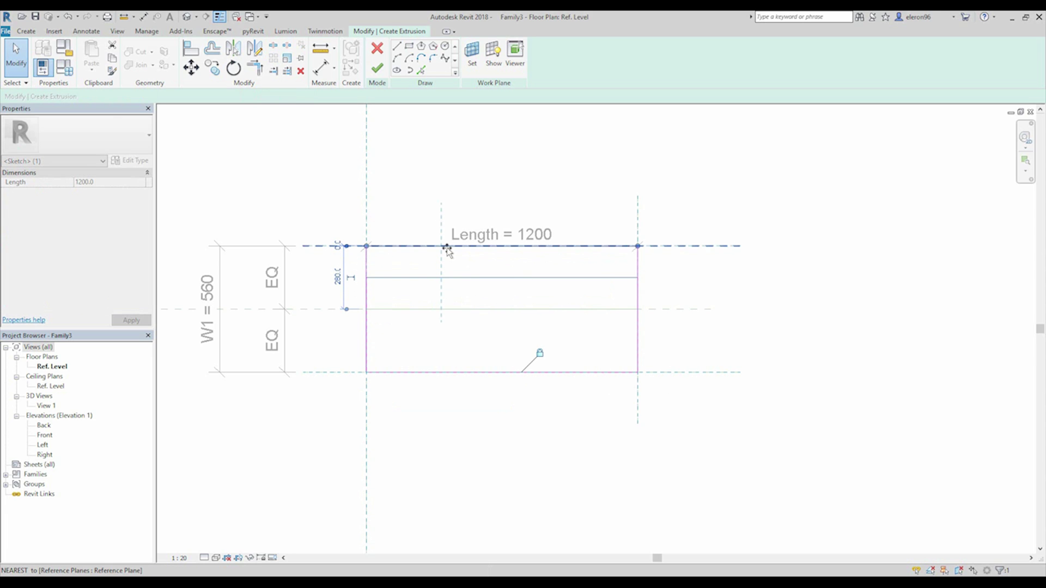
{"action": "left_click", "coordinate": [802, 331]}
{"action": "left_click", "coordinate": [377, 68]}
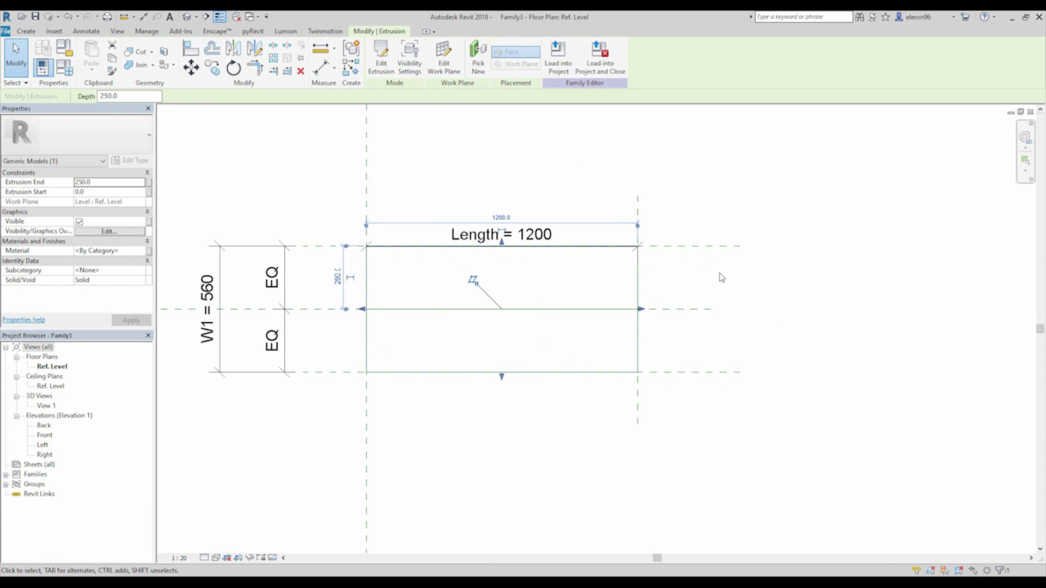
{"action": "left_click", "coordinate": [758, 286]}
Start a void extrusion and sketch a rectangle about 1200 by 453 mm inside the solid, with its ends locked to the end reference planes
{"action": "middle_click_drag", "start_coordinate": [742, 312], "coordinate": [691, 286]}
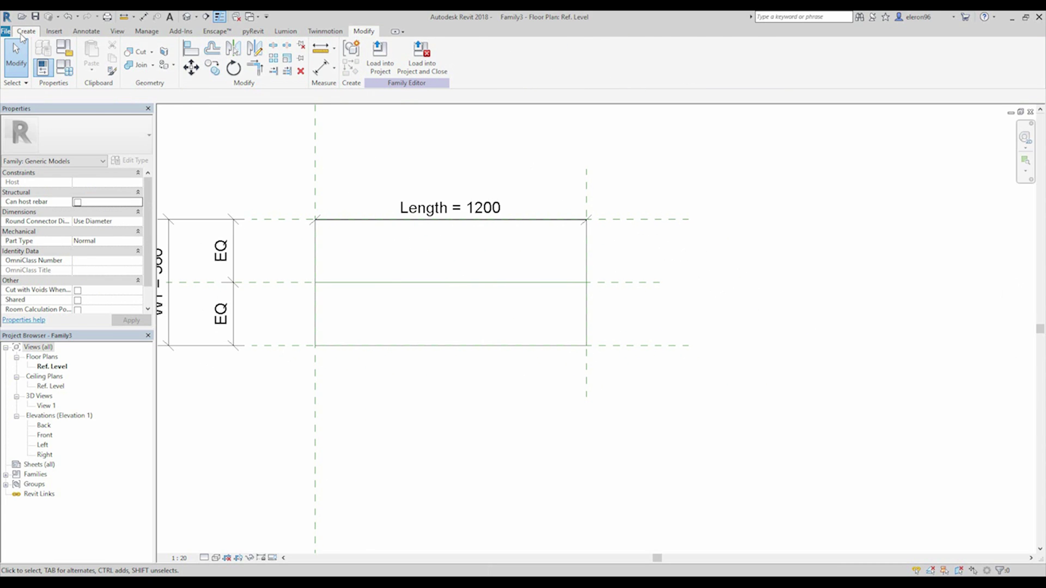
{"action": "left_click", "coordinate": [26, 31]}
{"action": "left_click", "coordinate": [216, 56]}
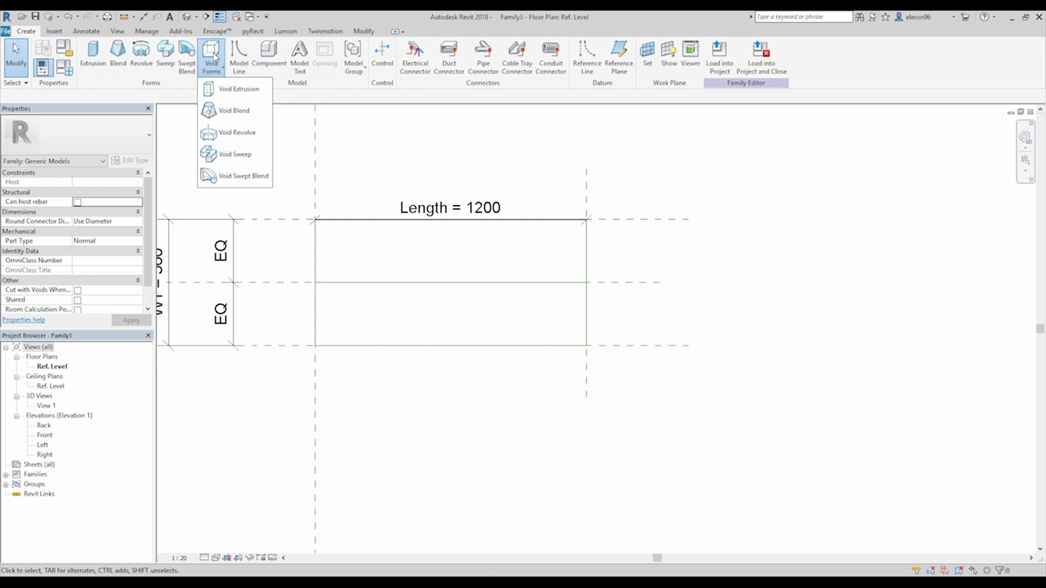
{"action": "left_click", "coordinate": [229, 87]}
{"action": "left_click", "coordinate": [315, 237]}
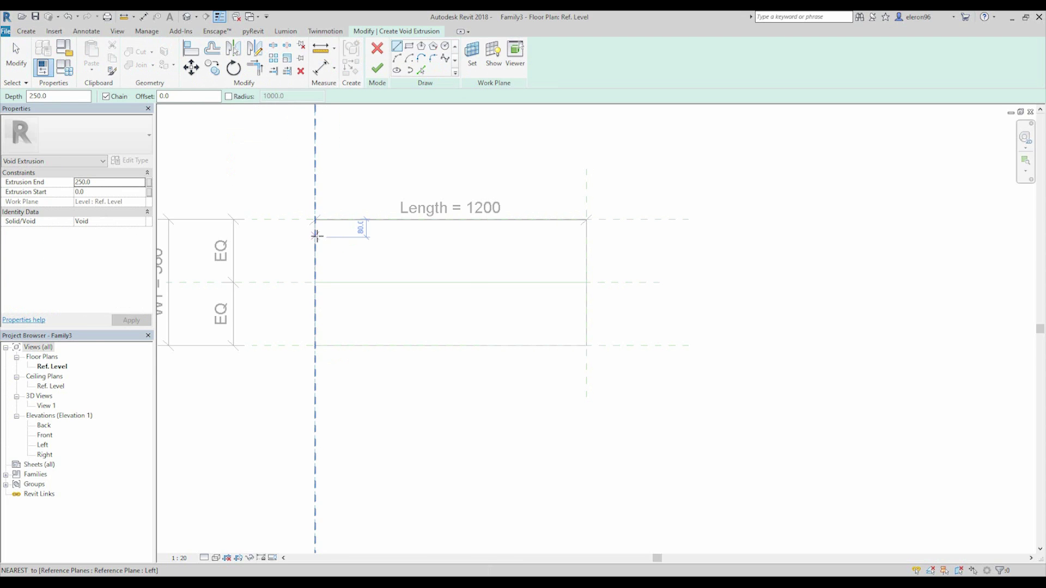
{"action": "left_click", "coordinate": [410, 47]}
{"action": "left_click", "coordinate": [316, 232]}
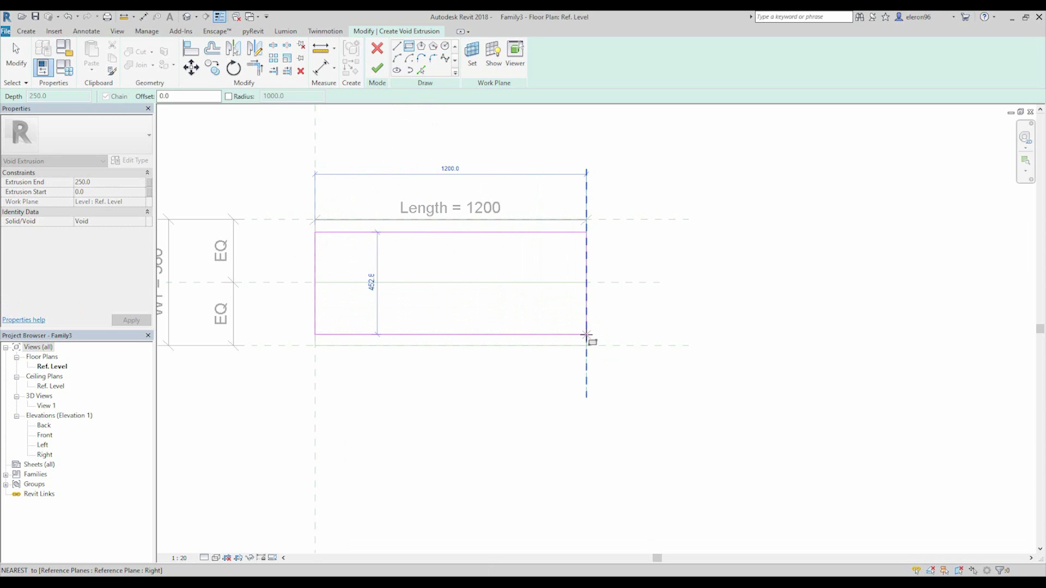
{"action": "left_click", "coordinate": [587, 335]}
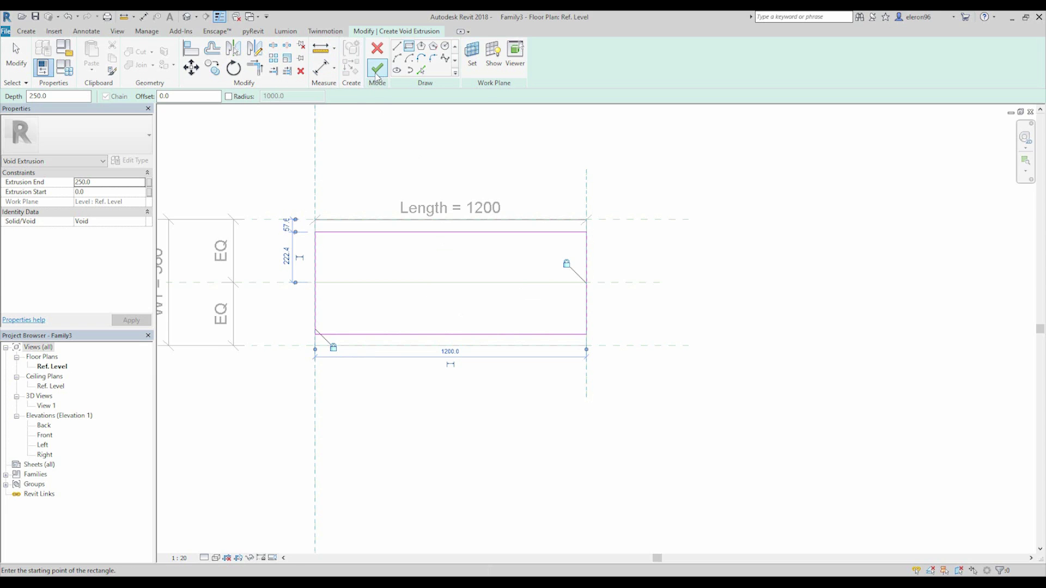
Dimension the void rectangle's upper edge from the upper reference plane and set the offset to 100
{"action": "left_click", "coordinate": [321, 68]}
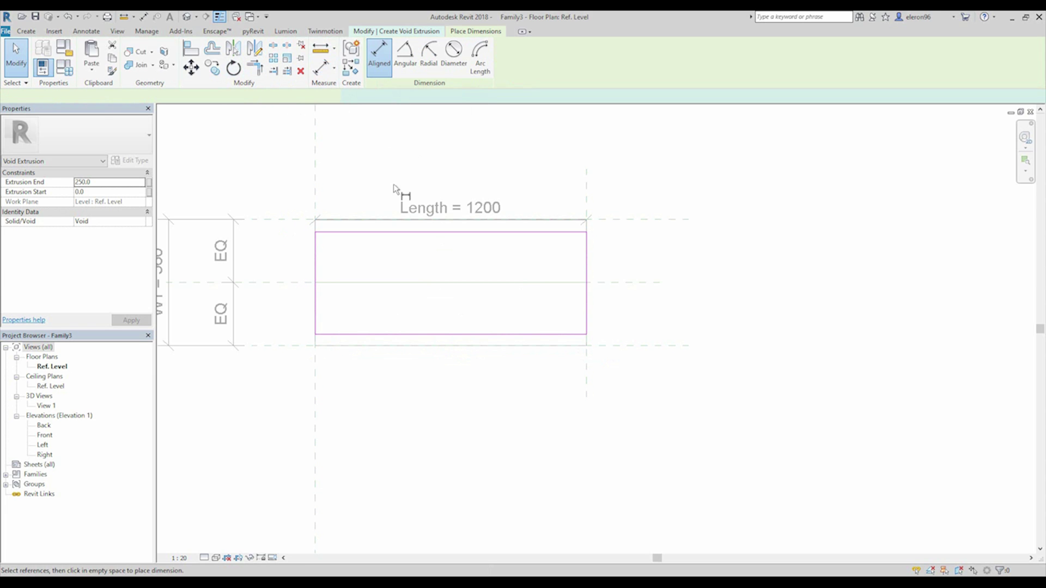
{"action": "left_click", "coordinate": [602, 222]}
{"action": "left_click", "coordinate": [582, 233]}
{"action": "left_click", "coordinate": [664, 266]}
{"action": "key", "text": "Escape"}
{"action": "key", "text": "Escape"}
{"action": "left_click", "coordinate": [578, 233]}
{"action": "left_click", "coordinate": [648, 228]}
{"action": "type", "text": "100"}
{"action": "key", "text": "Return"}
{"action": "left_click", "coordinate": [574, 180]}
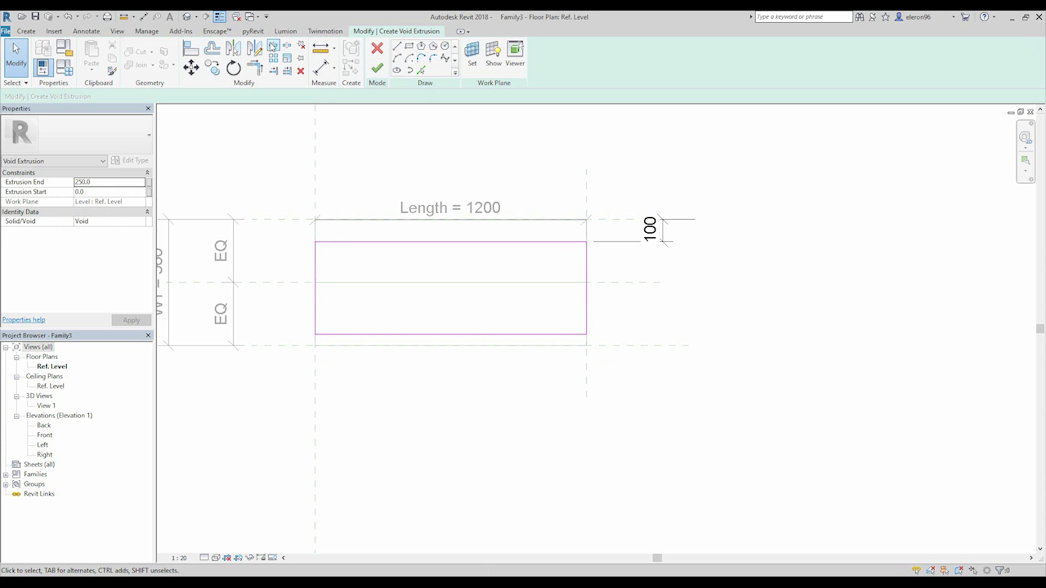
Dimension the void rectangle's lower edge from the lower reference plane and set the offset to 100
{"action": "left_click", "coordinate": [328, 72]}
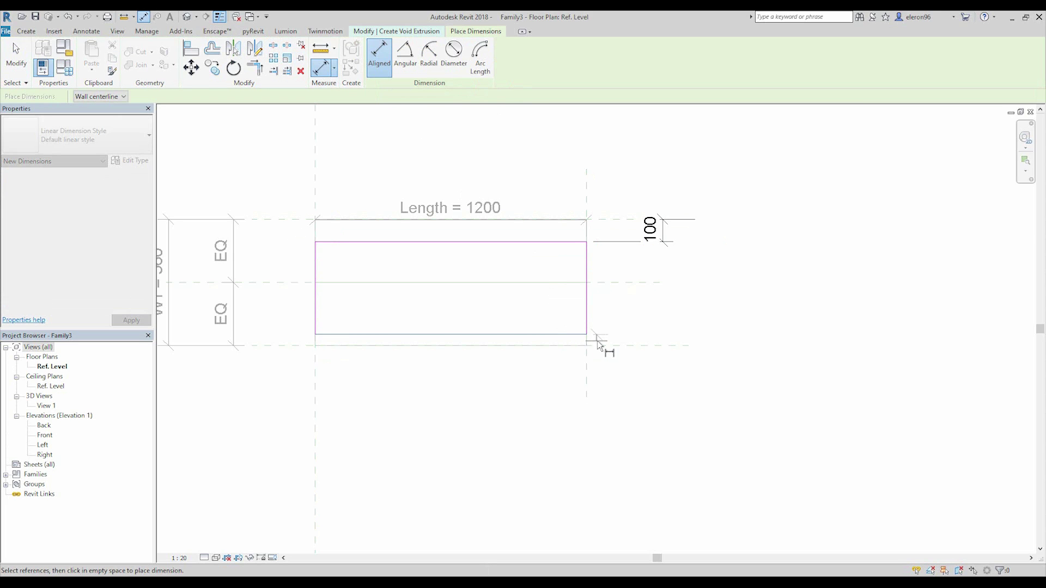
{"action": "left_click", "coordinate": [656, 356]}
{"action": "left_click", "coordinate": [663, 327]}
{"action": "key", "text": "Escape"}
{"action": "key", "text": "Escape"}
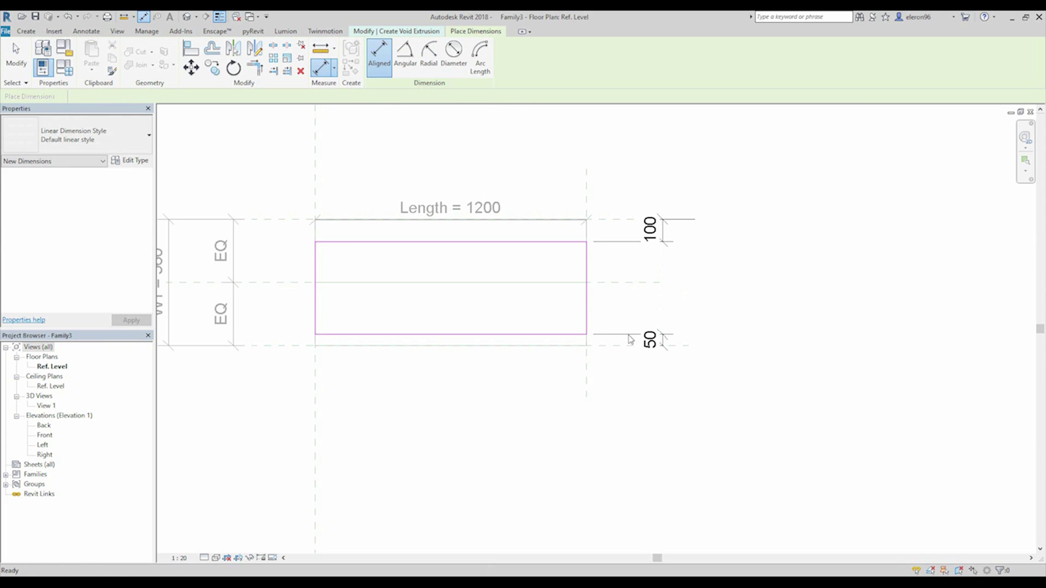
{"action": "left_click", "coordinate": [575, 336]}
{"action": "left_click", "coordinate": [650, 340]}
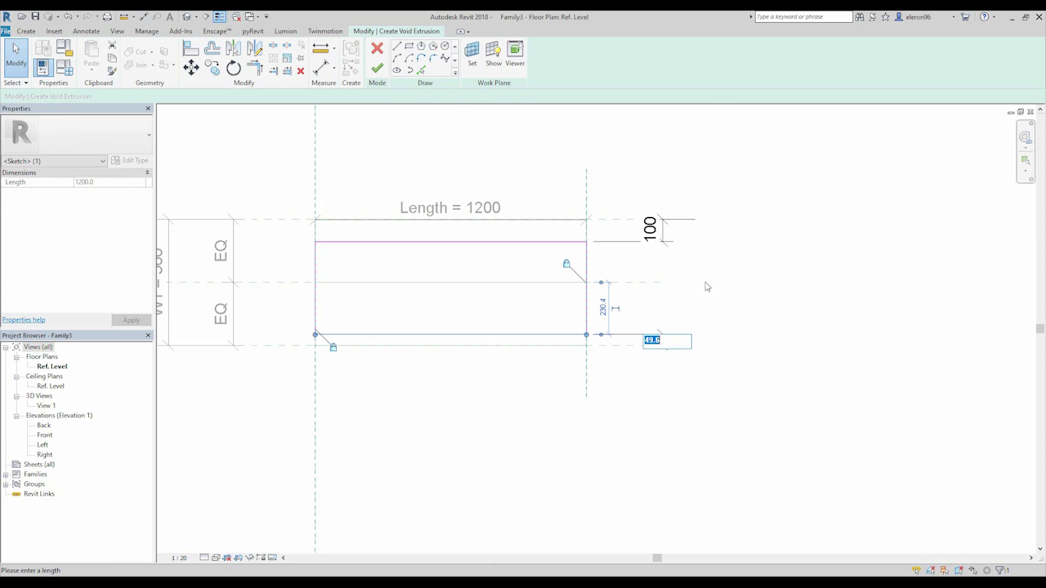
{"action": "type", "text": "100"}
{"action": "key", "text": "Return"}
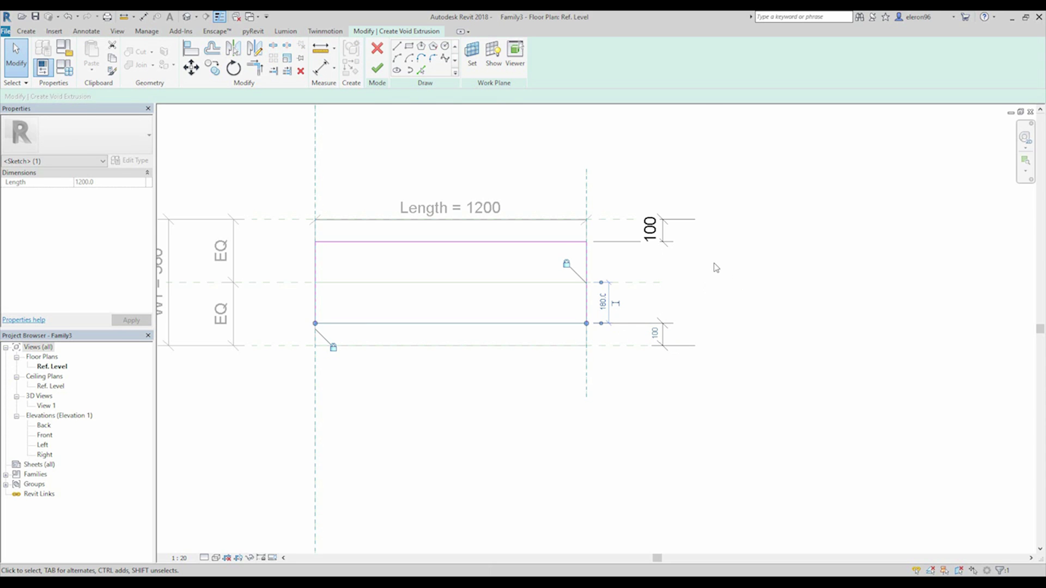
Finish the void extrusion sketch and show the family in a 3D view
{"action": "left_click", "coordinate": [377, 68]}
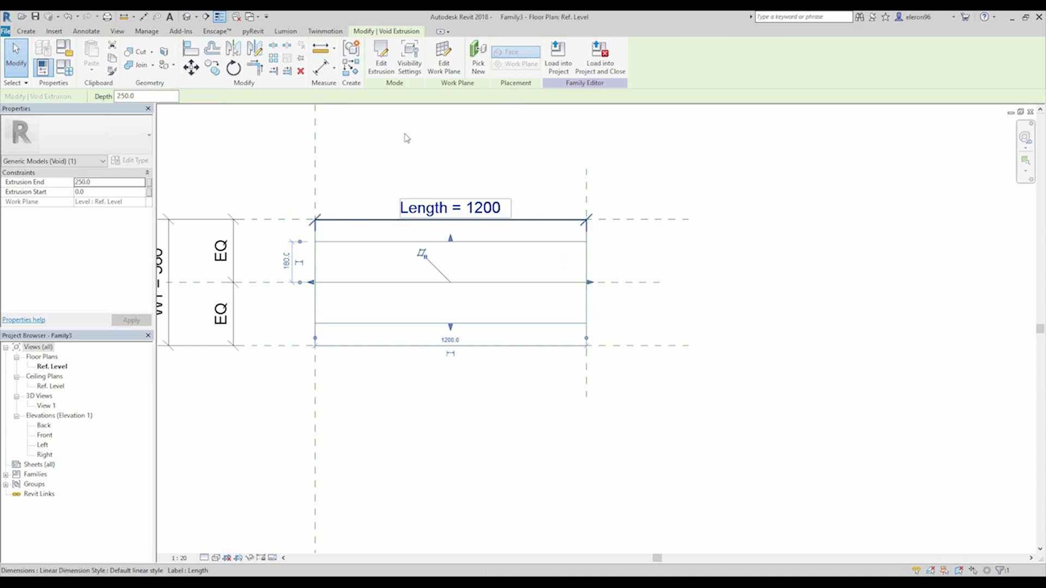
{"action": "left_click", "coordinate": [184, 19]}
{"action": "middle_click_drag", "start_coordinate": [638, 256], "coordinate": [521, 358], "text": "shift"}
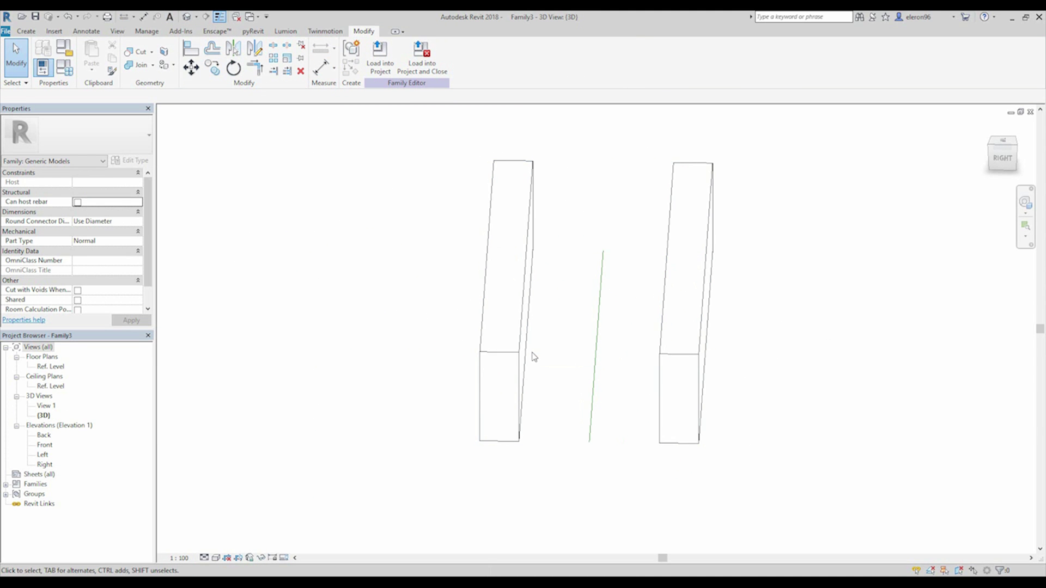
Lower the void below the solid's top by setting its extrusion end to 150
{"action": "left_click", "coordinate": [526, 355]}
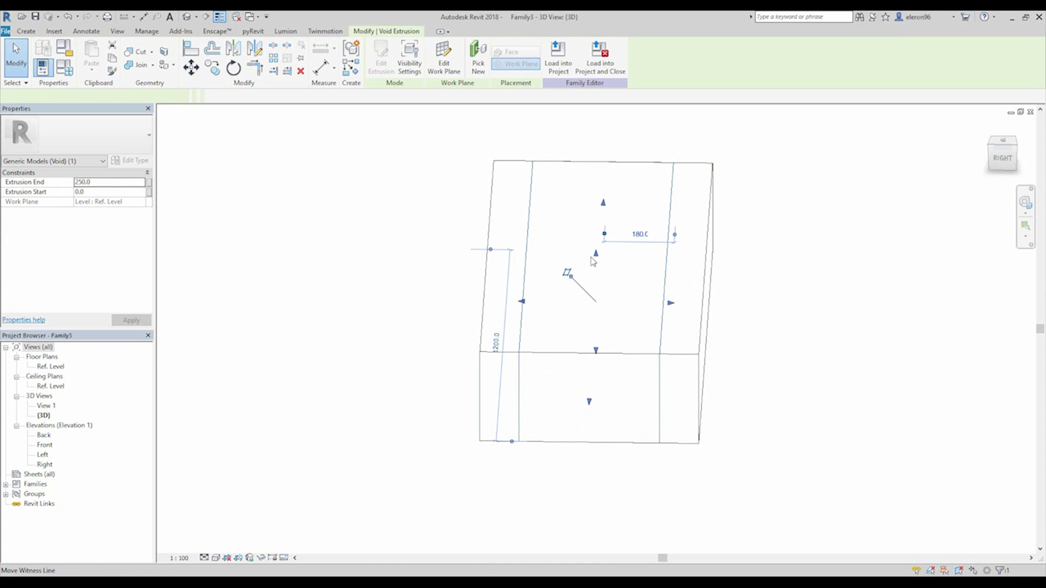
{"action": "left_click_drag", "start_coordinate": [597, 257], "coordinate": [596, 287]}
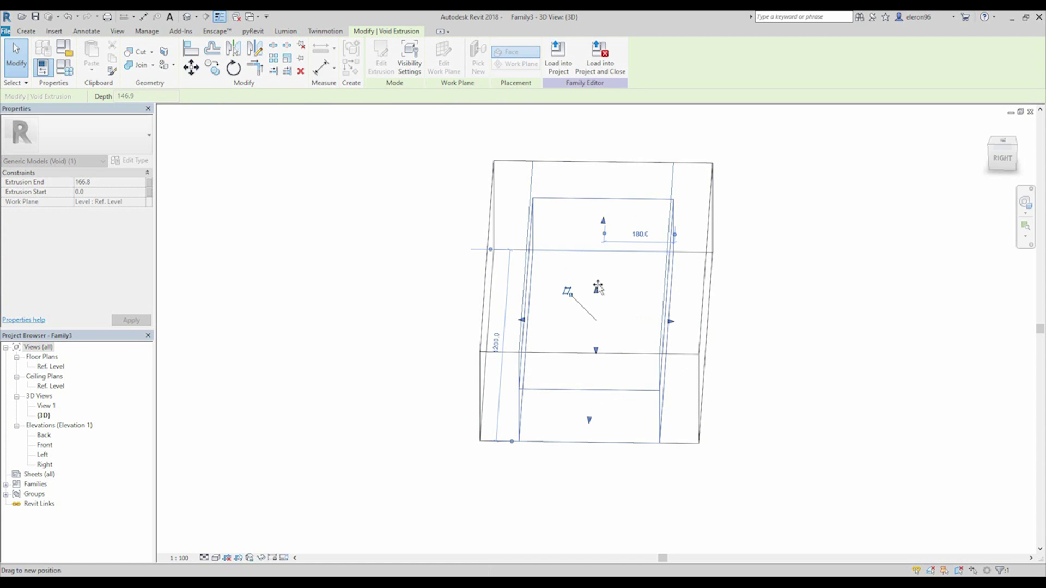
{"action": "left_click", "coordinate": [511, 357]}
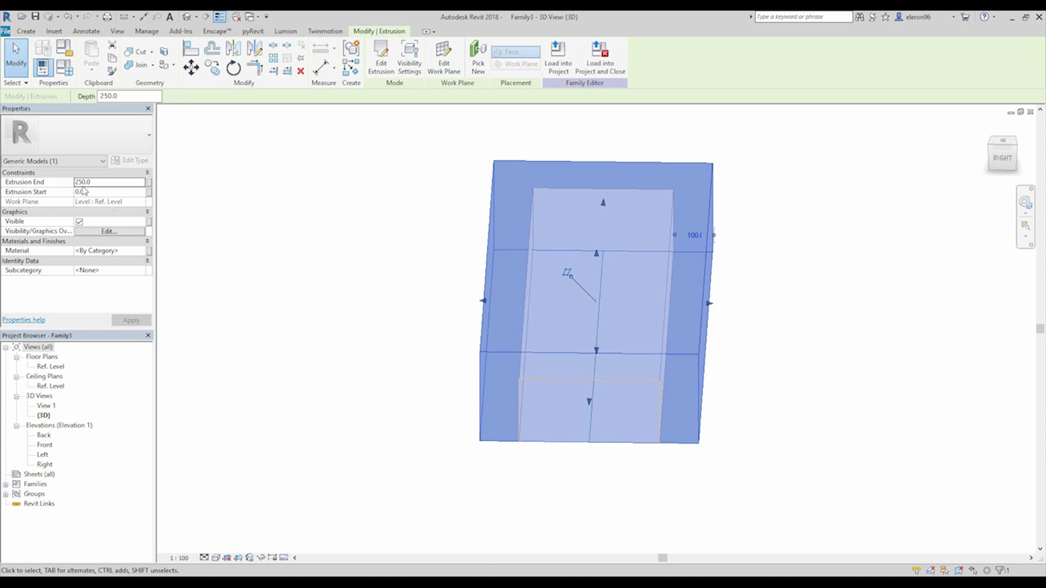
{"action": "key", "text": "Escape"}
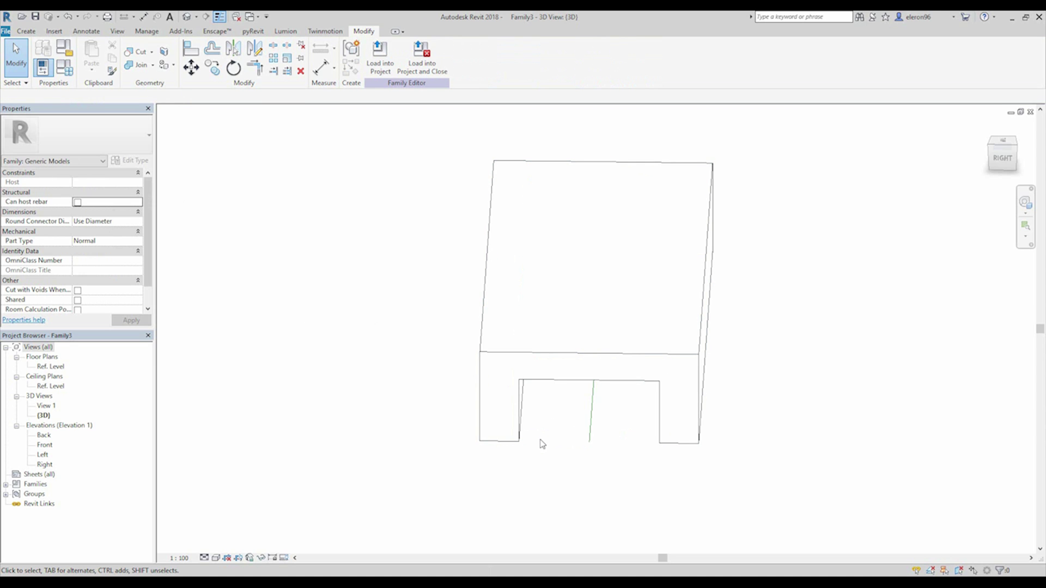
{"action": "left_click", "coordinate": [517, 439]}
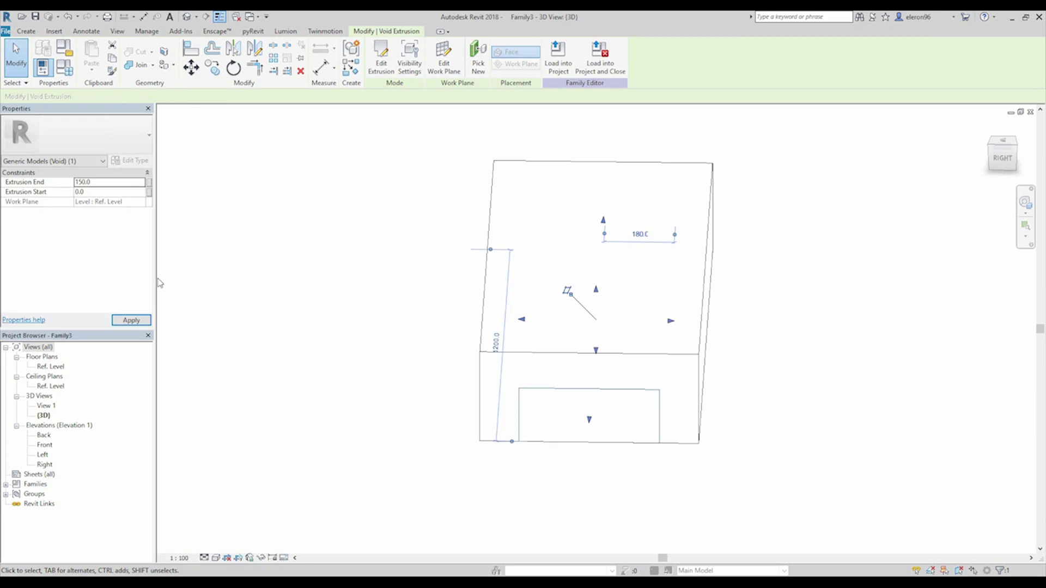
{"action": "left_click", "coordinate": [357, 255]}
Test the family's parametric length by setting the Length parameter to 1600 in the family types
{"action": "scroll", "coordinate": [404, 315], "scroll_direction": "down", "scroll_amount": 3}
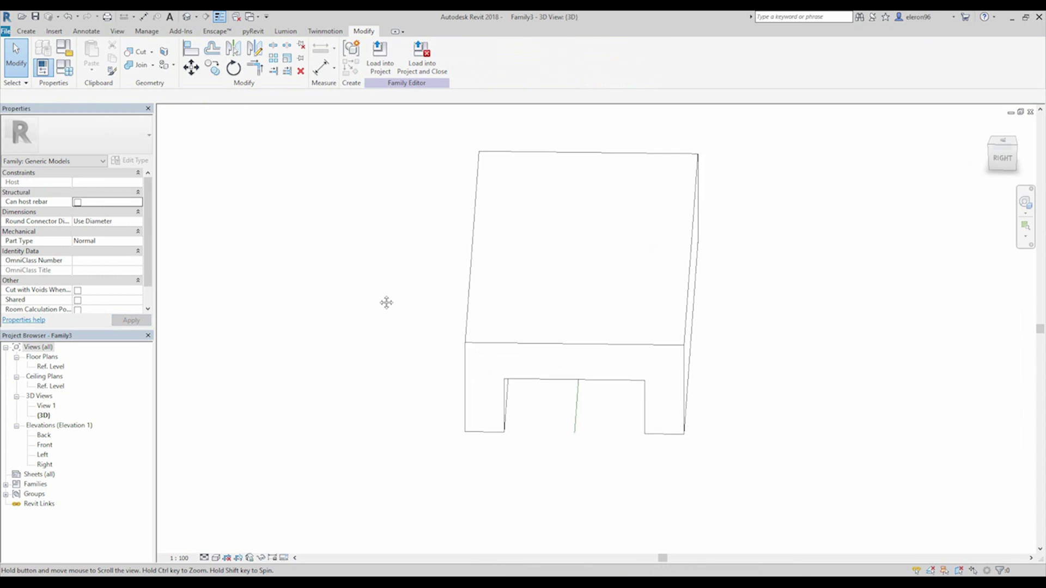
{"action": "middle_click_drag", "start_coordinate": [247, 256], "coordinate": [191, 193], "text": "shift"}
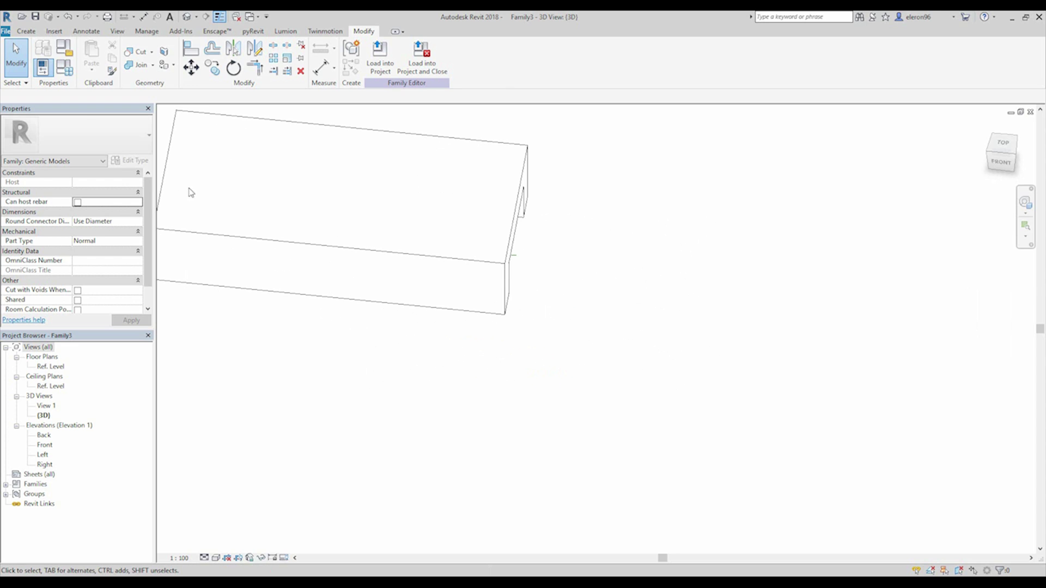
{"action": "left_click", "coordinate": [70, 75]}
{"action": "left_click", "coordinate": [791, 211]}
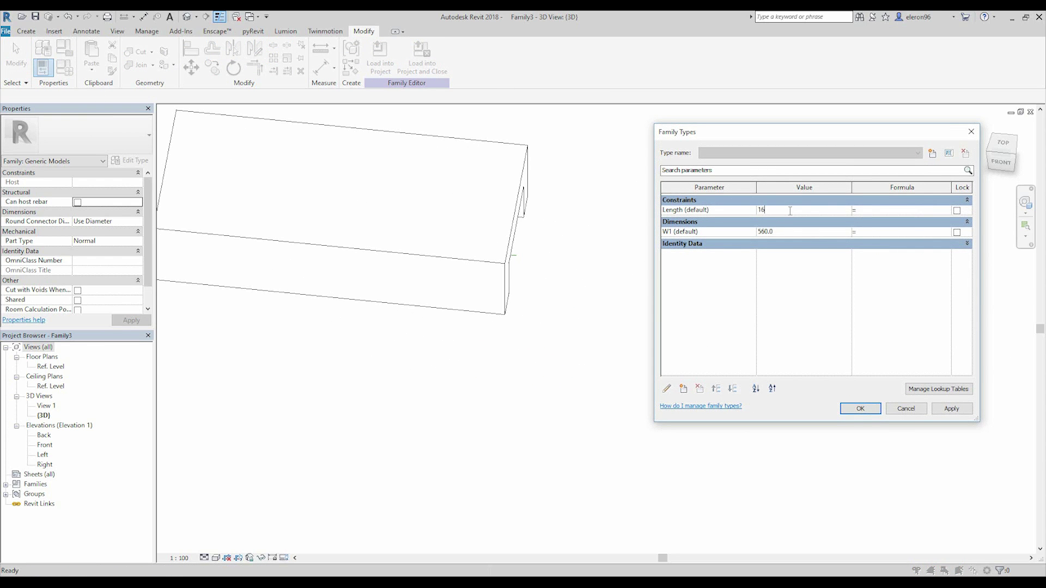
{"action": "left_click", "coordinate": [860, 408]}
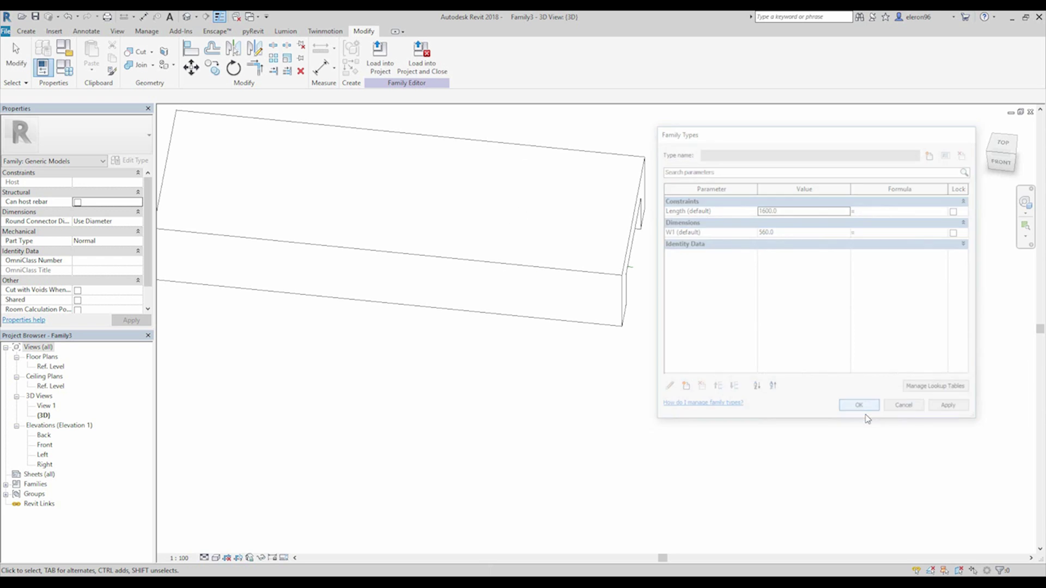
{"action": "middle_click_drag", "start_coordinate": [678, 380], "coordinate": [756, 412]}
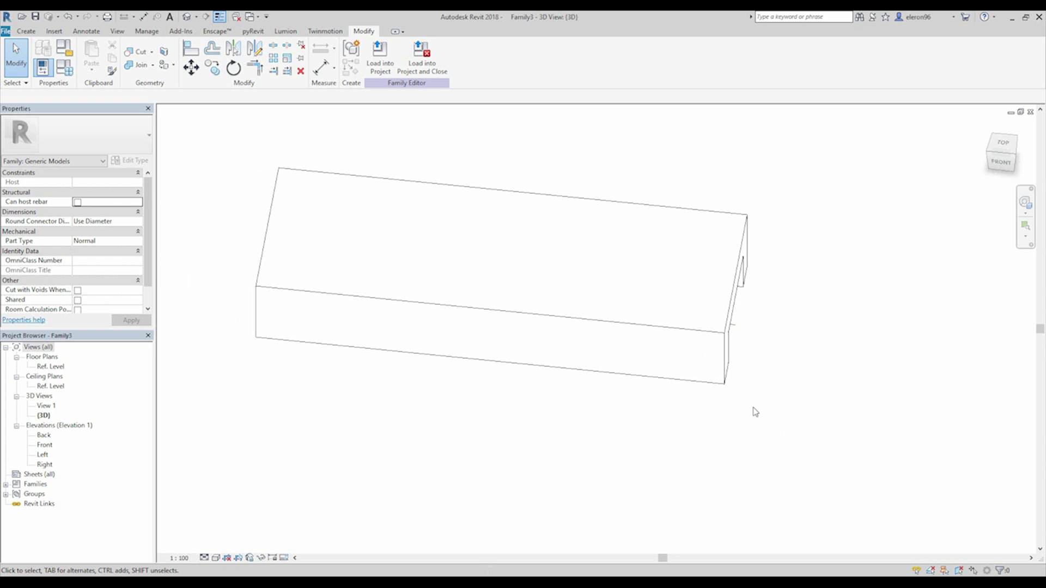
Create a type family parameter named Material and associate it with the solid extrusion's material property
{"action": "left_click", "coordinate": [300, 301]}
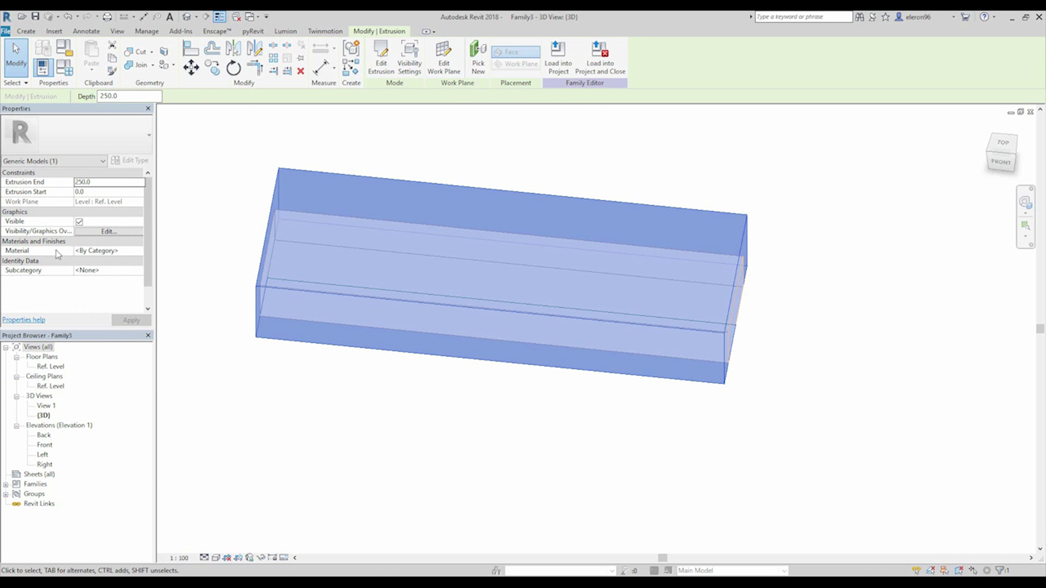
{"action": "left_click", "coordinate": [150, 251]}
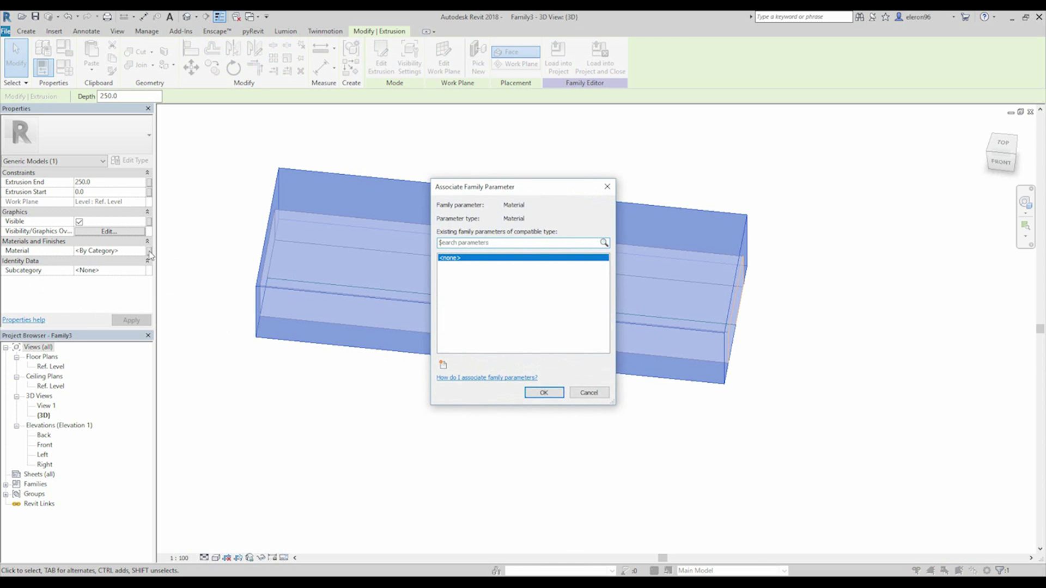
{"action": "left_click", "coordinate": [443, 368]}
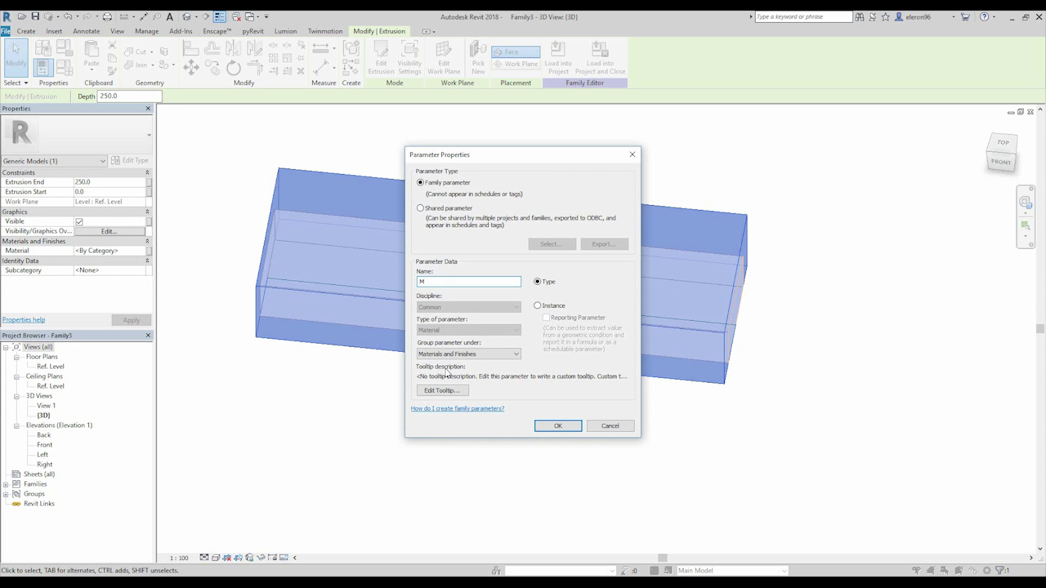
{"action": "key", "text": "BackSpace"}
{"action": "key", "text": "BackSpace"}
{"action": "key", "text": "BackSpace"}
{"action": "type", "text": "Mat"}
{"action": "left_click", "coordinate": [553, 427]}
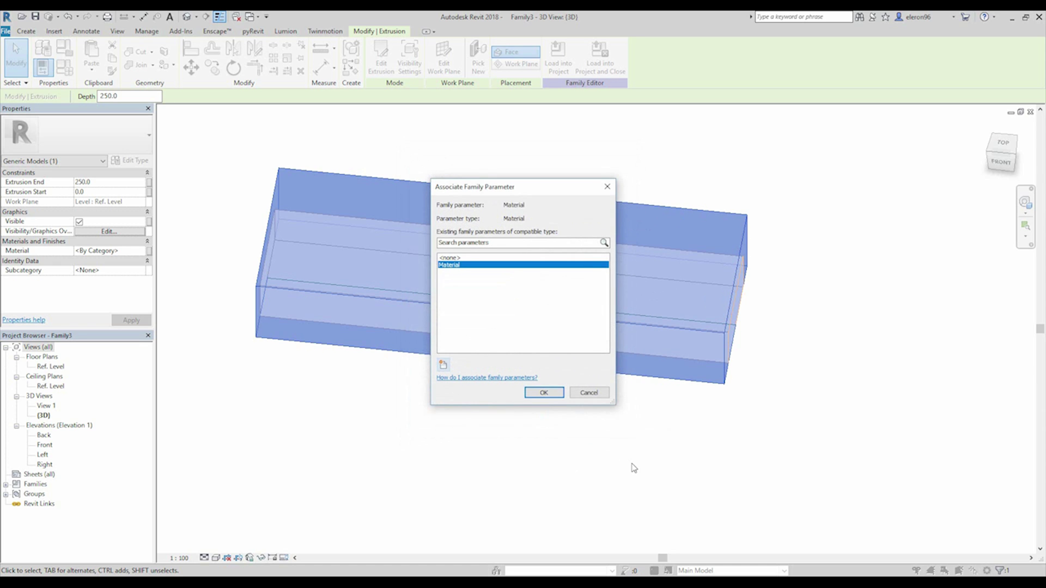
{"action": "left_click", "coordinate": [549, 396]}
{"action": "left_click", "coordinate": [555, 434]}
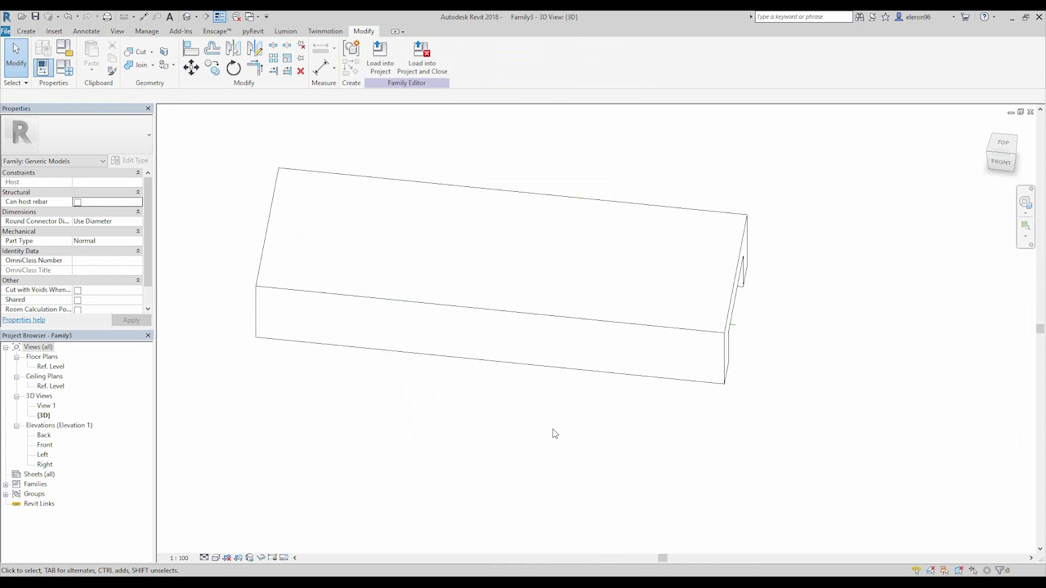
Load the family into rac_advanced_sample_project.rvt and place a vertical instance about 9500 mm long on the white wall, using work plane placement
{"action": "left_click", "coordinate": [390, 69]}
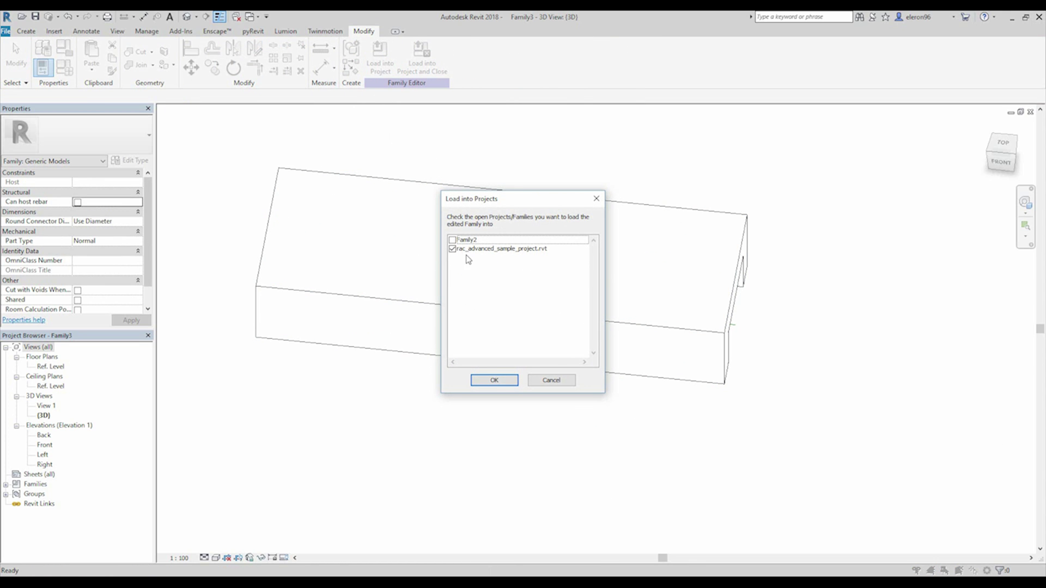
{"action": "left_click", "coordinate": [495, 380]}
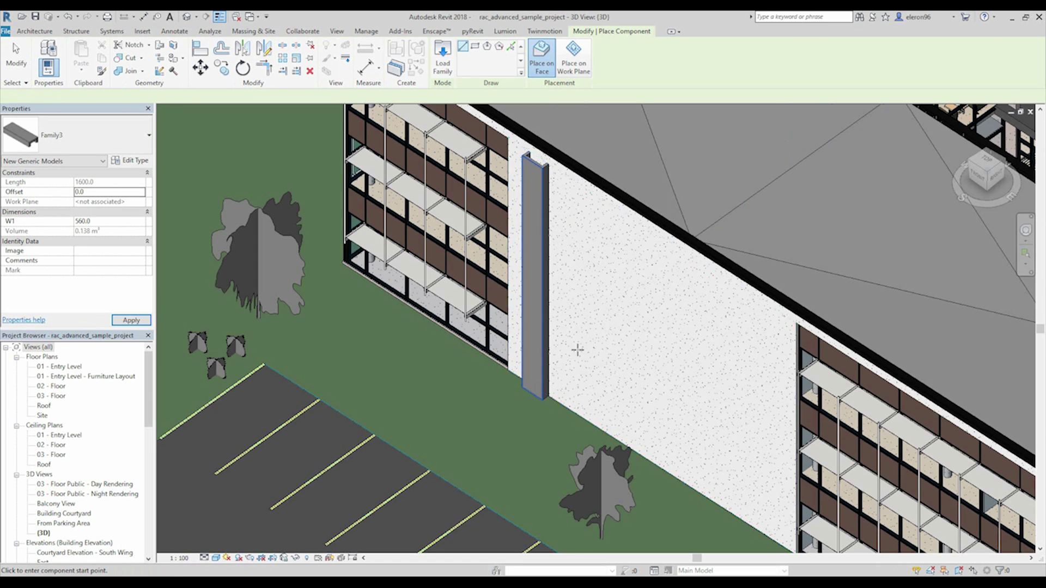
{"action": "middle_click_drag", "start_coordinate": [635, 358], "coordinate": [497, 282]}
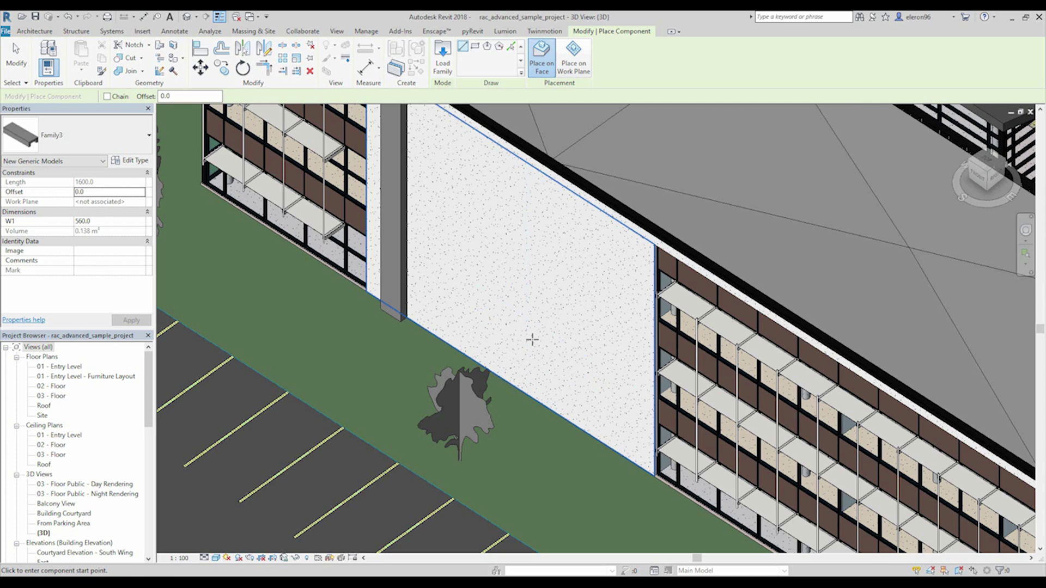
{"action": "left_click", "coordinate": [573, 60]}
{"action": "left_click", "coordinate": [478, 363]}
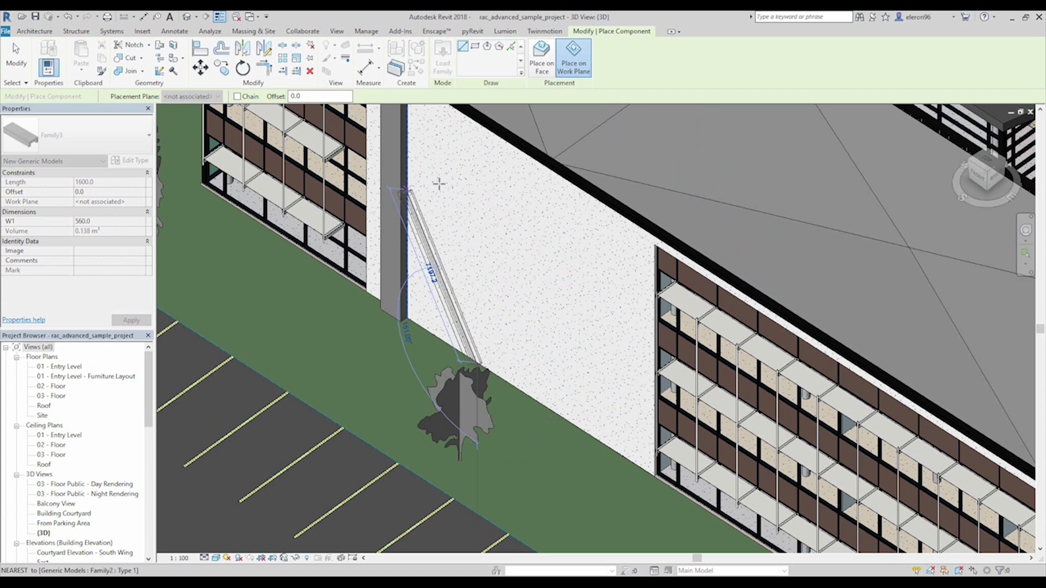
{"action": "left_click", "coordinate": [478, 170]}
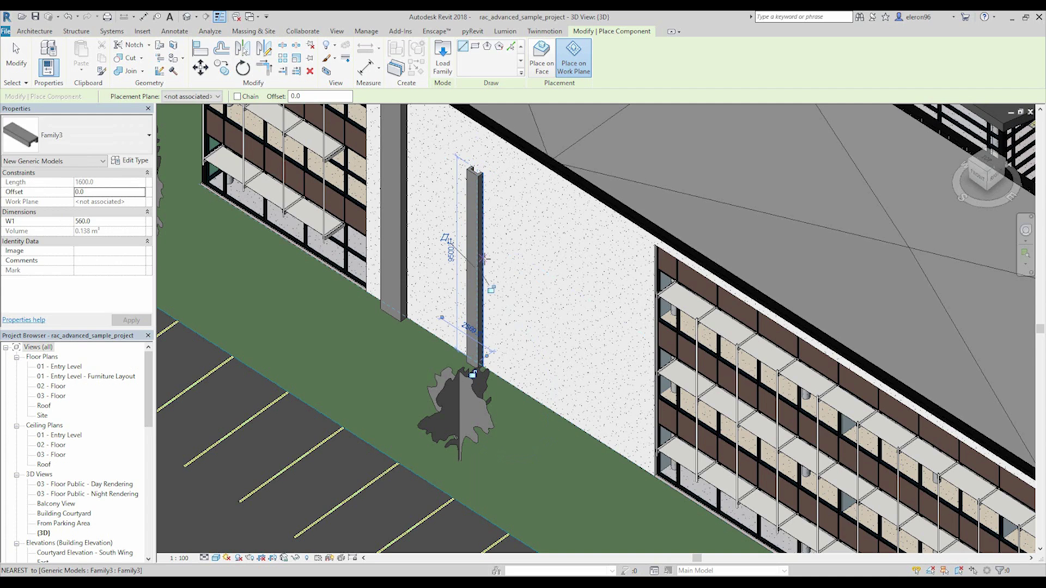
Place a horizontal instance about 7700 mm long on the wall, starting at the new vertical instance, and finish placing
{"action": "left_click", "coordinate": [483, 239]}
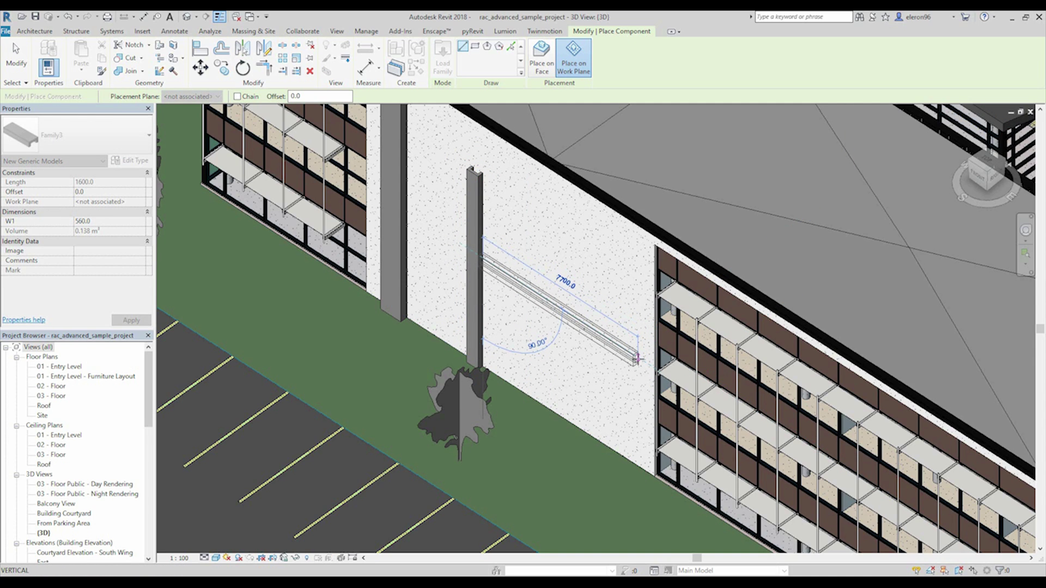
{"action": "left_click", "coordinate": [638, 359]}
{"action": "middle_click_drag", "start_coordinate": [639, 359], "coordinate": [600, 367], "text": "shift"}
{"action": "key", "text": "Escape"}
Join the geometry of the new vertical instance with the horizontal instance
{"action": "scroll", "coordinate": [439, 322], "scroll_direction": "up", "scroll_amount": 5}
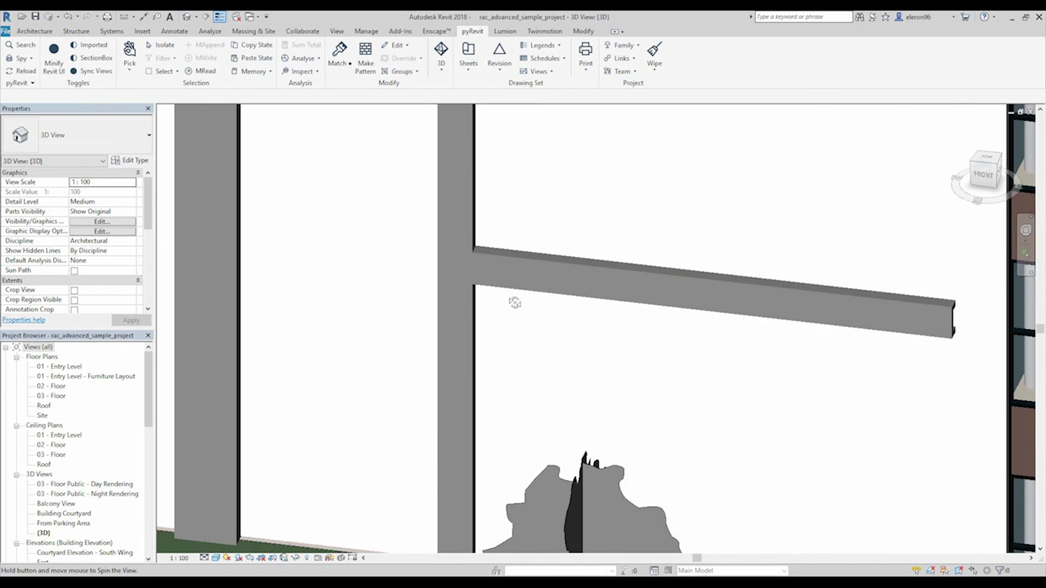
{"action": "scroll", "coordinate": [515, 303], "scroll_direction": "down", "scroll_amount": 3}
{"action": "left_click", "coordinate": [511, 289]}
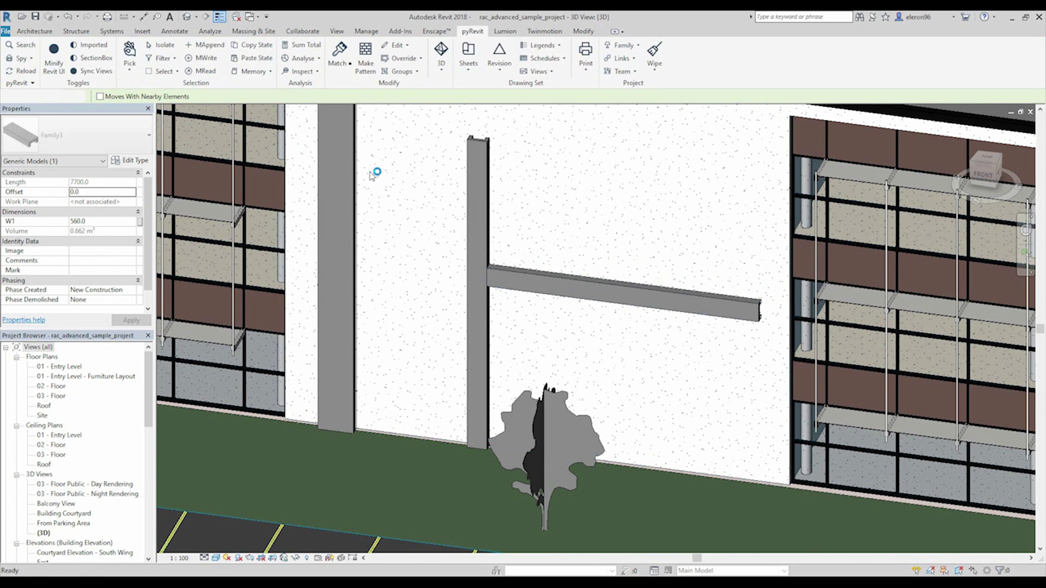
{"action": "left_click", "coordinate": [494, 224]}
{"action": "left_click", "coordinate": [515, 280]}
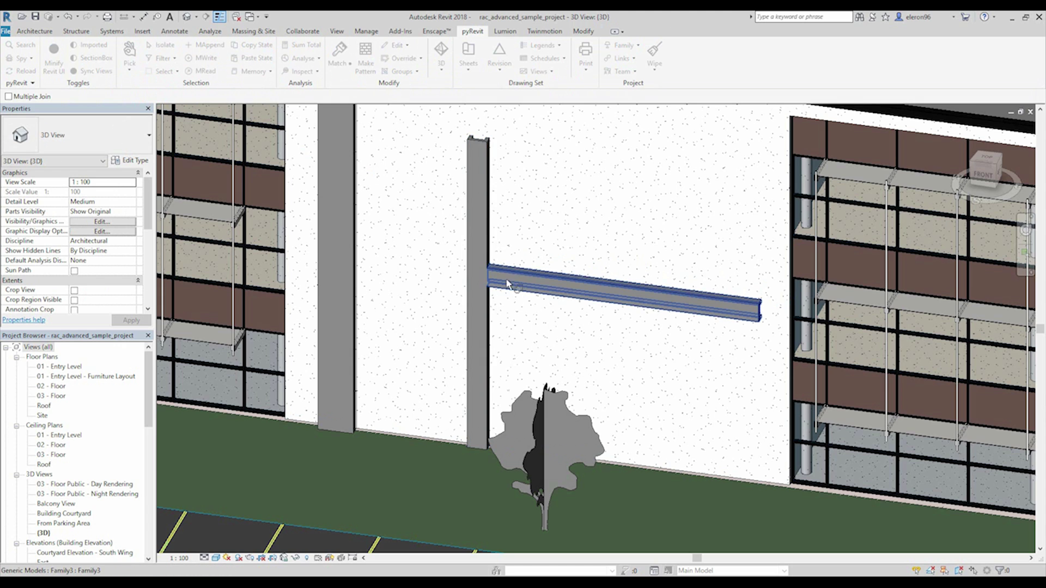
{"action": "key", "text": "Escape"}
{"action": "scroll", "coordinate": [541, 269], "scroll_direction": "down", "scroll_amount": 2}
{"action": "middle_click_drag", "start_coordinate": [541, 269], "coordinate": [512, 332], "text": "shift"}
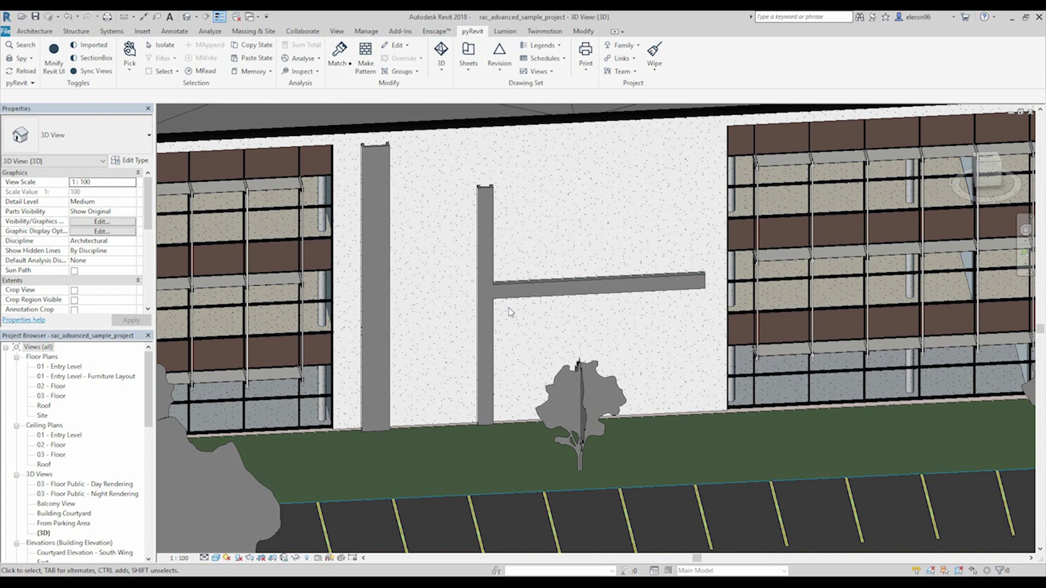
{"action": "left_click", "coordinate": [498, 293]}
{"action": "middle_click_drag", "start_coordinate": [515, 295], "coordinate": [619, 296]}
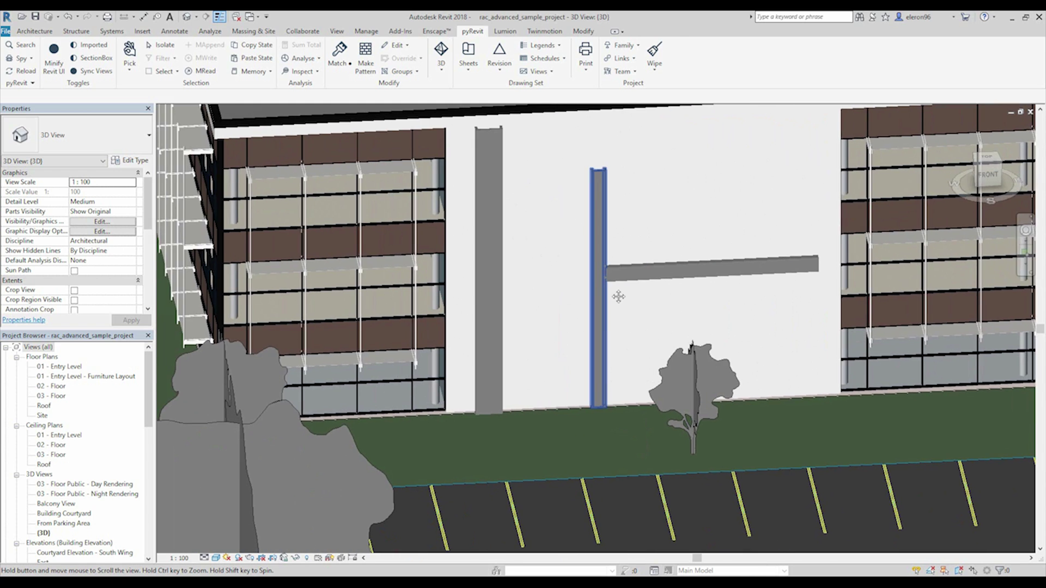
{"action": "left_click", "coordinate": [6, 31]}
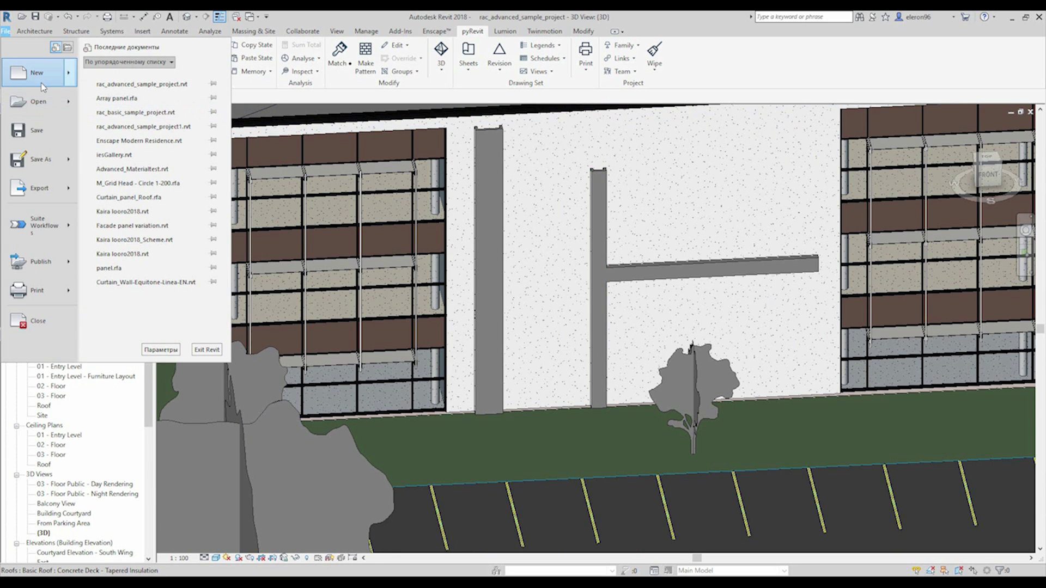
{"action": "left_click", "coordinate": [42, 84]}
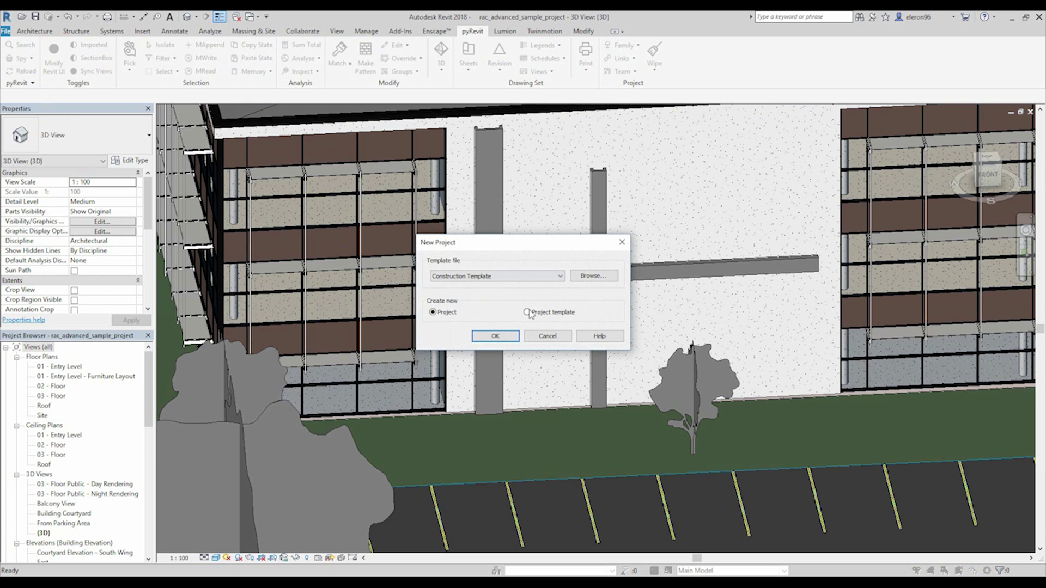
{"action": "left_click", "coordinate": [547, 336]}
Browse the generic model family templates, preview Metric Generic Model face based, and close the template selection
{"action": "left_click", "coordinate": [6, 31]}
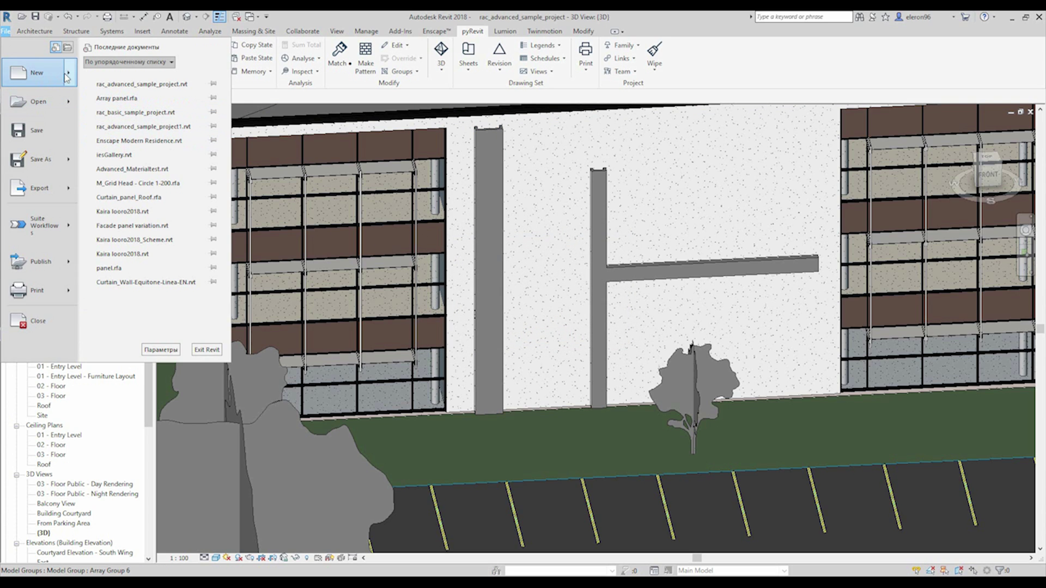
{"action": "mouse_move", "coordinate": [43, 79]}
{"action": "left_click", "coordinate": [140, 118]}
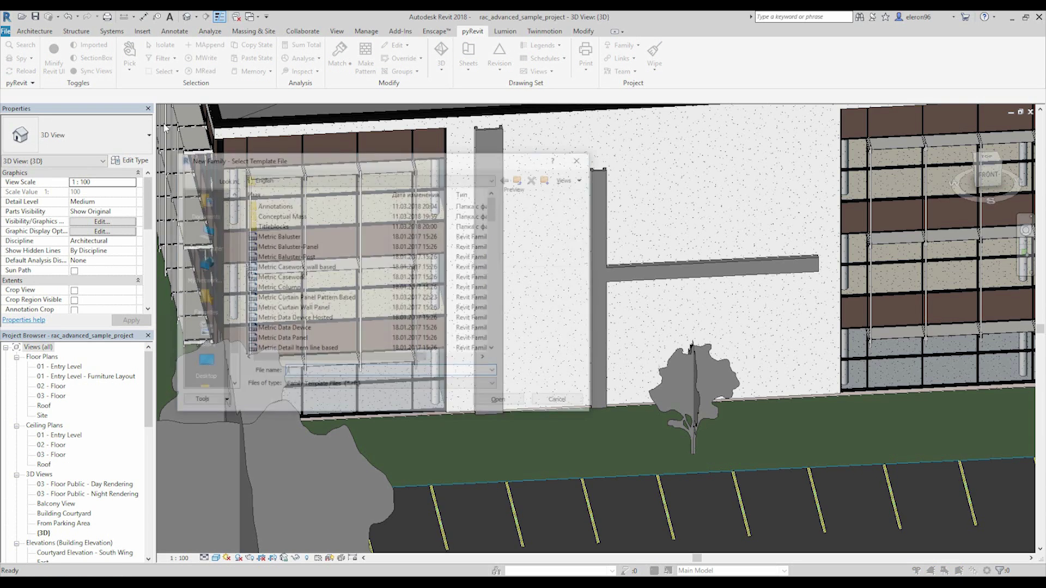
{"action": "left_click_drag", "start_coordinate": [496, 212], "coordinate": [502, 253]}
{"action": "scroll", "coordinate": [338, 291], "scroll_direction": "down", "scroll_amount": 3}
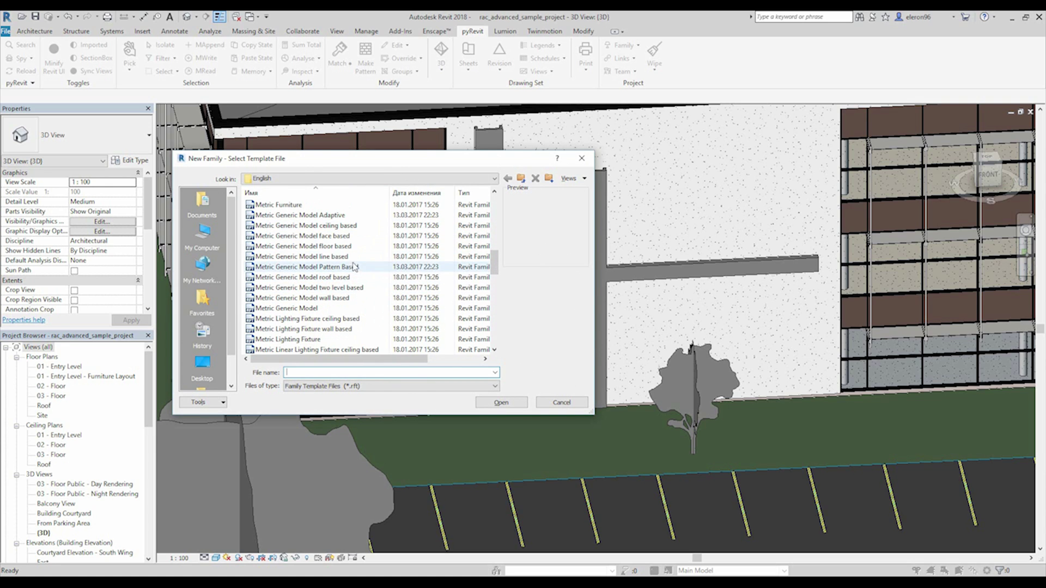
{"action": "left_click", "coordinate": [360, 236]}
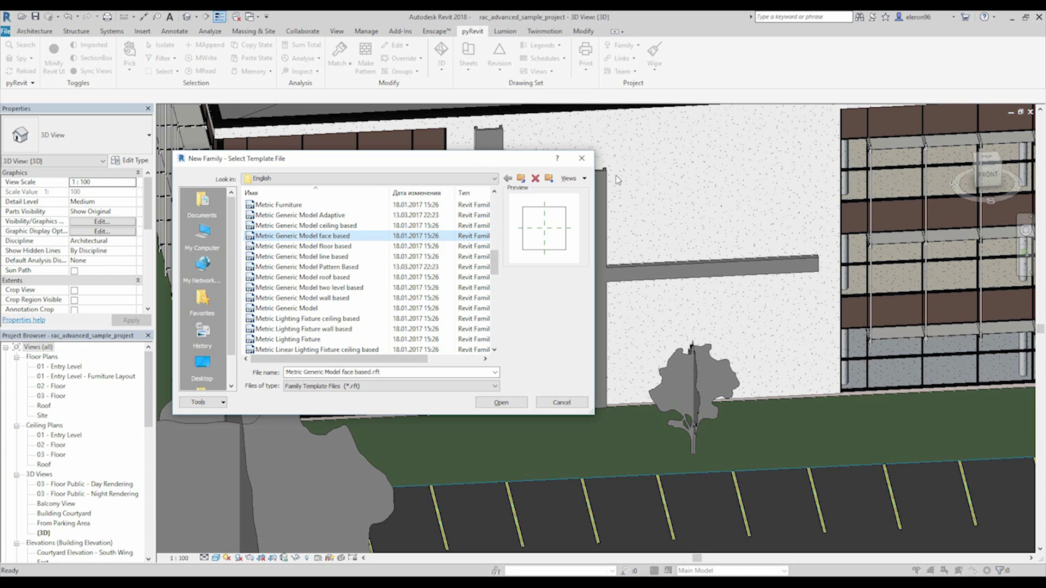
{"action": "left_click", "coordinate": [587, 162]}
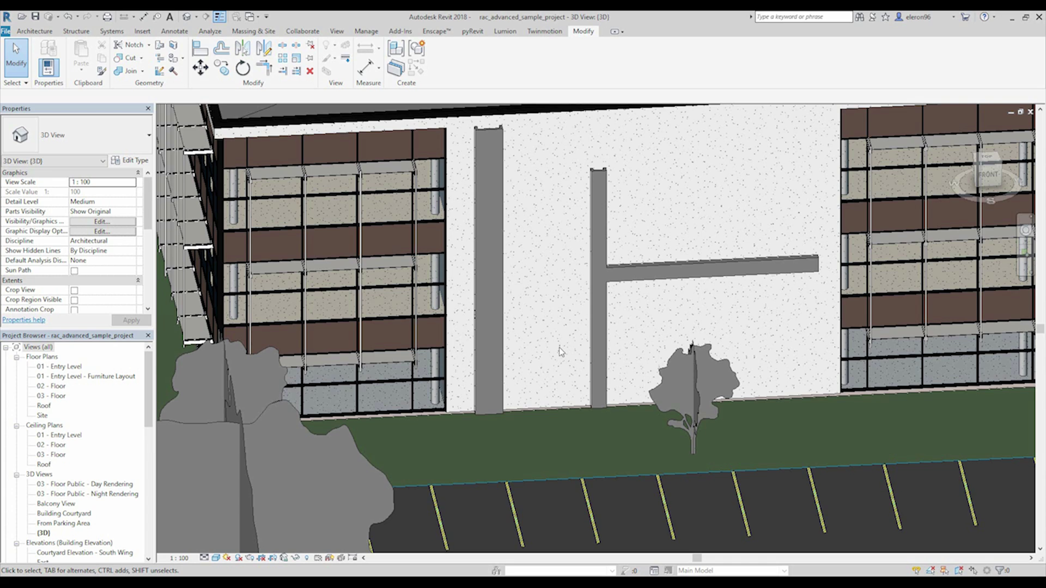
Open the wide wall-based column's family and start editing its outer extrusion's sketch in the Ref. Level plan
{"action": "left_click", "coordinate": [495, 275]}
{"action": "left_click", "coordinate": [443, 60]}
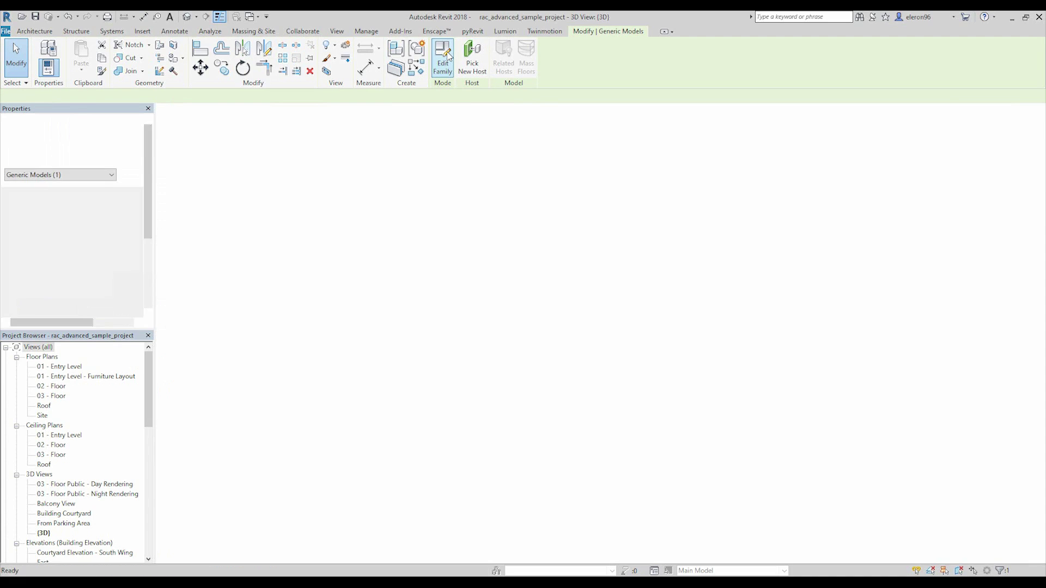
{"action": "middle_click_drag", "start_coordinate": [503, 273], "coordinate": [477, 239]}
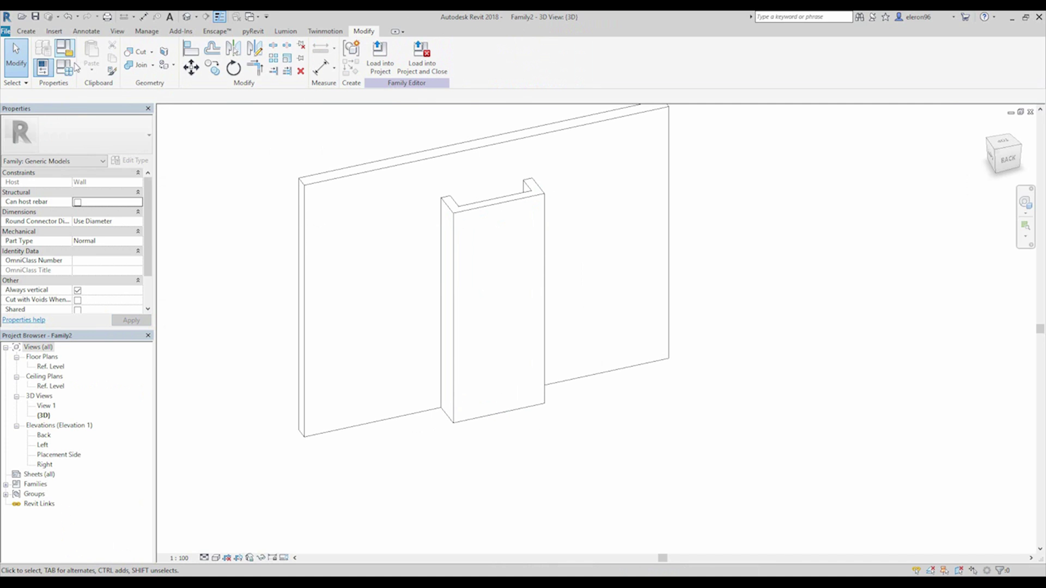
{"action": "double_click", "coordinate": [49, 367]}
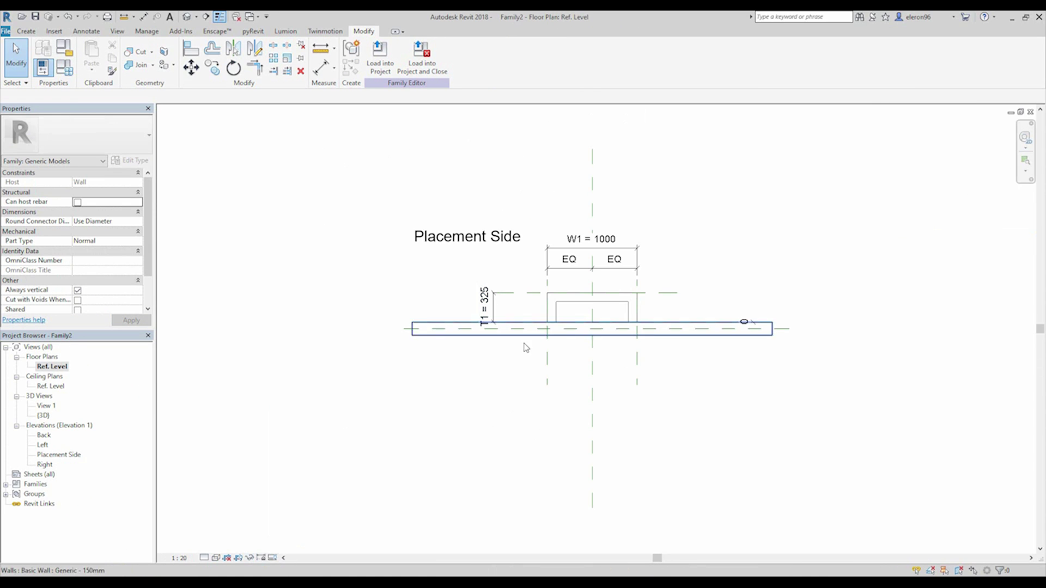
{"action": "scroll", "coordinate": [520, 279], "scroll_direction": "up", "scroll_amount": 1}
{"action": "left_click", "coordinate": [429, 304]}
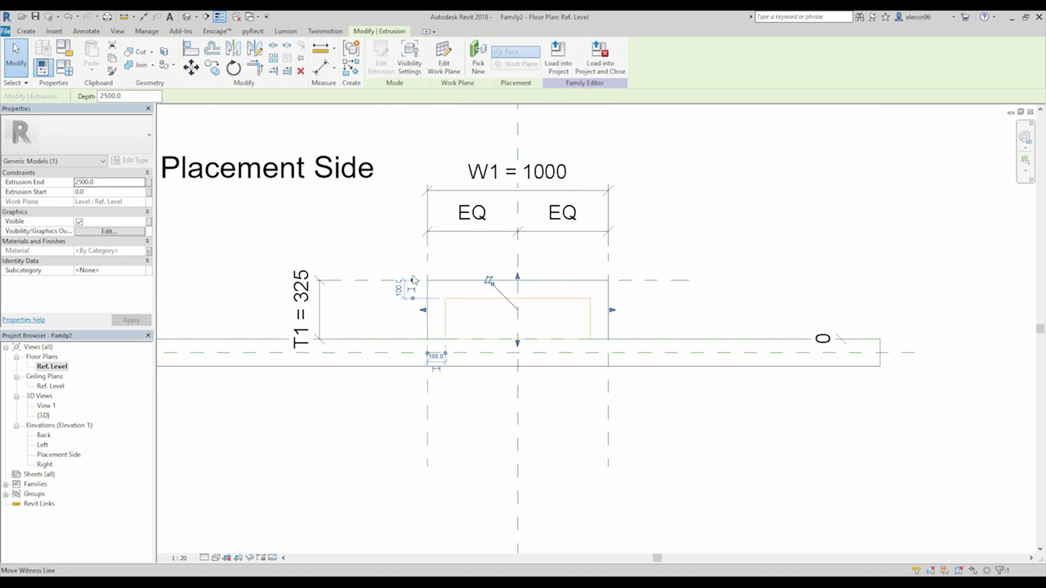
{"action": "left_click", "coordinate": [381, 58]}
{"action": "middle_click_drag", "start_coordinate": [465, 279], "coordinate": [431, 275]}
{"action": "scroll", "coordinate": [442, 273], "scroll_direction": "up", "scroll_amount": 2}
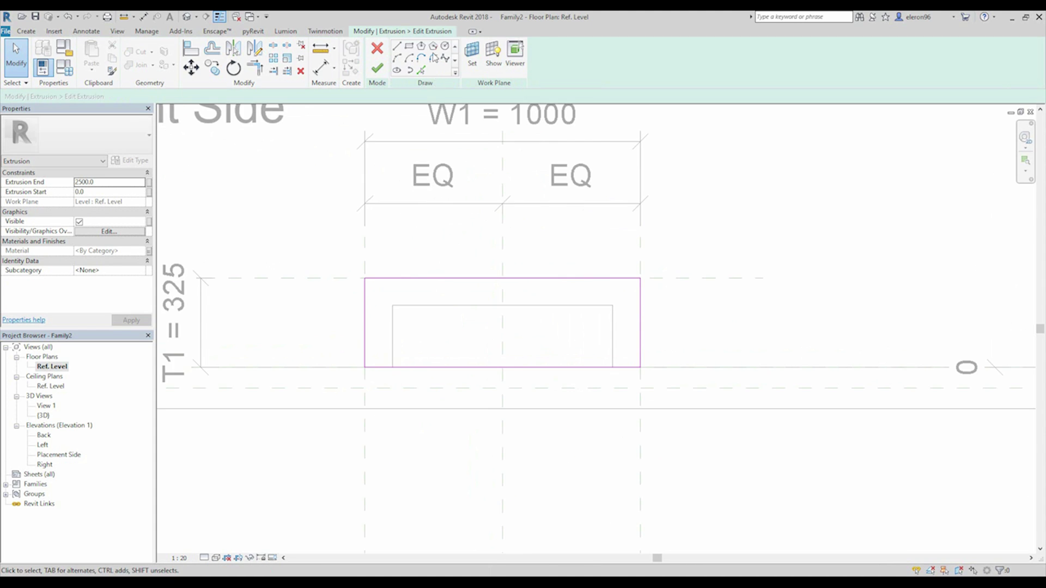
Draw a horizontal reference plane about 200 mm beyond the outer edge of the extrusion profile
{"action": "left_click", "coordinate": [410, 48]}
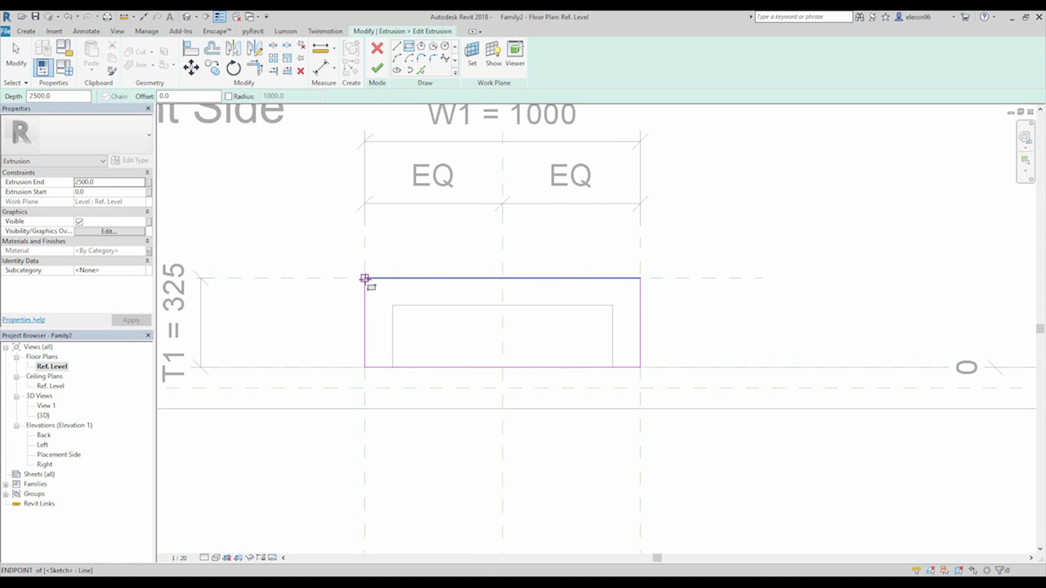
{"action": "left_click", "coordinate": [26, 31]}
{"action": "left_click", "coordinate": [618, 58]}
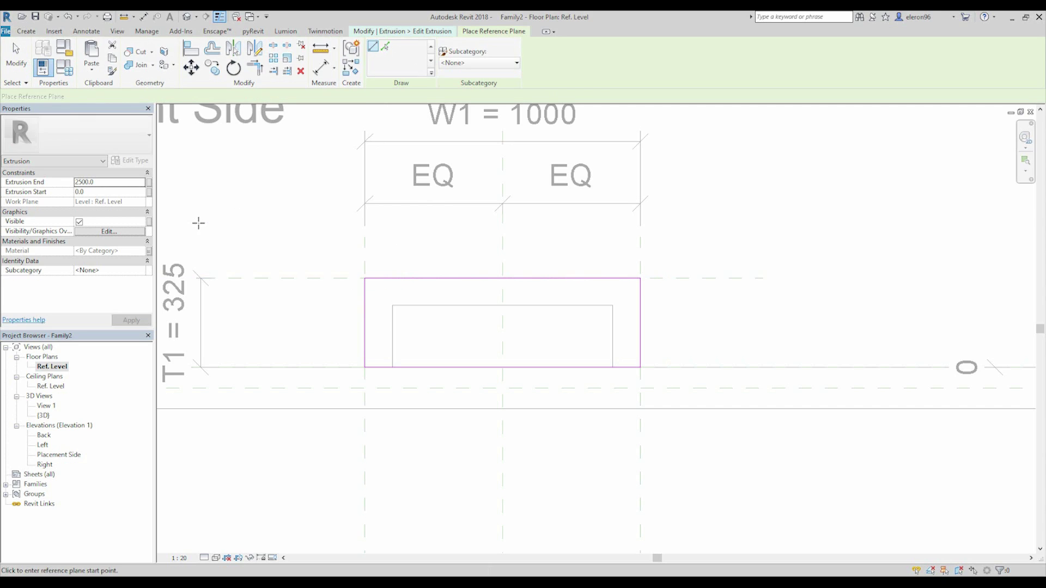
{"action": "left_click", "coordinate": [207, 223]}
{"action": "left_click", "coordinate": [727, 223]}
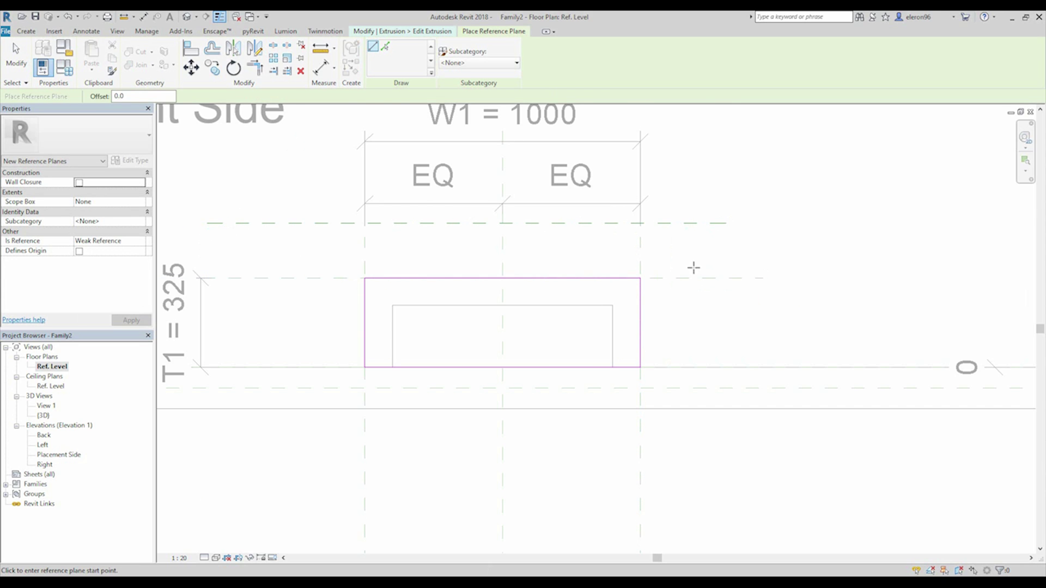
{"action": "key", "text": "Escape"}
{"action": "key", "text": "Escape"}
Add a sketch line along the new reference plane and two vertical lines crossing it from the profile, about 100 mm in from each side
{"action": "left_click", "coordinate": [402, 49]}
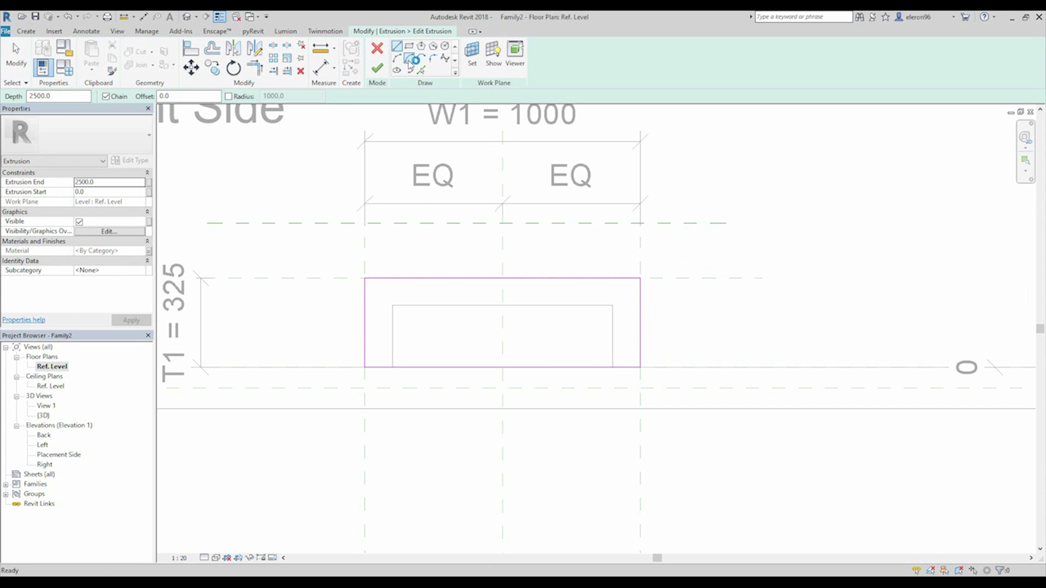
{"action": "left_click", "coordinate": [422, 72]}
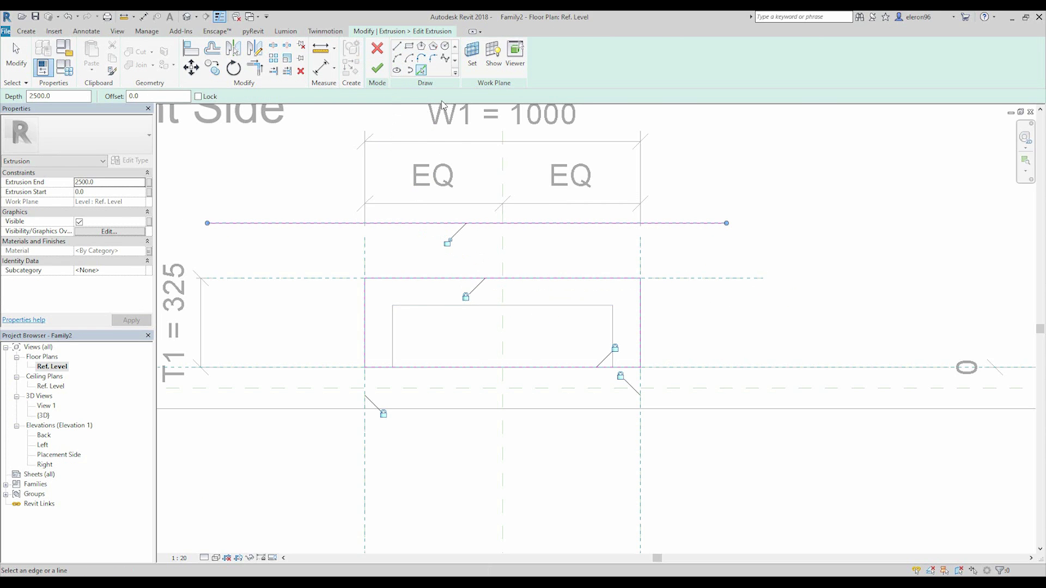
{"action": "left_click", "coordinate": [398, 48]}
{"action": "left_click", "coordinate": [393, 278]}
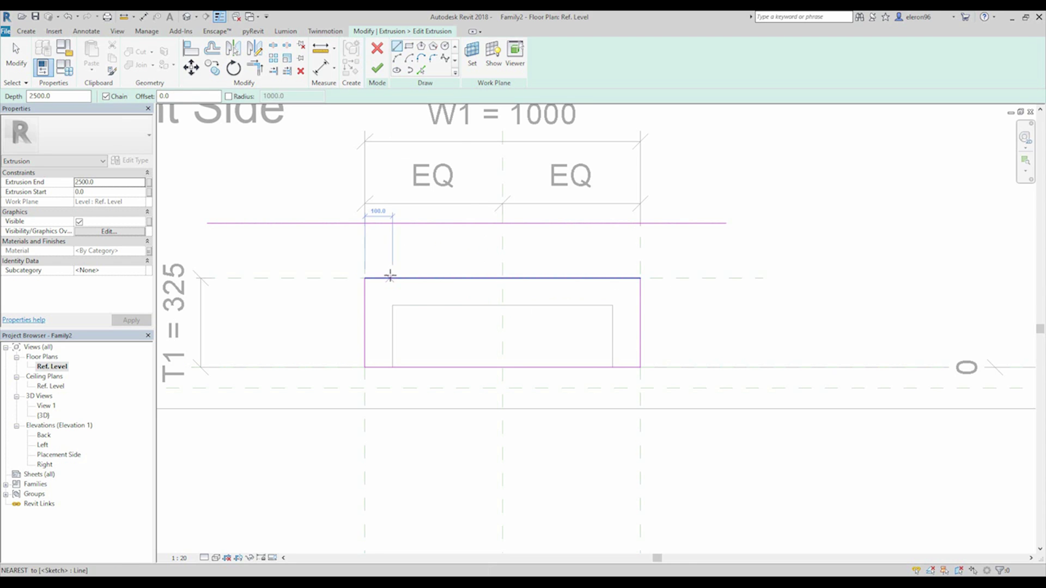
{"action": "left_click", "coordinate": [393, 201]}
{"action": "key", "text": "Escape"}
{"action": "left_click", "coordinate": [613, 278]}
{"action": "left_click", "coordinate": [613, 185]}
{"action": "key", "text": "Escape"}
{"action": "key", "text": "Escape"}
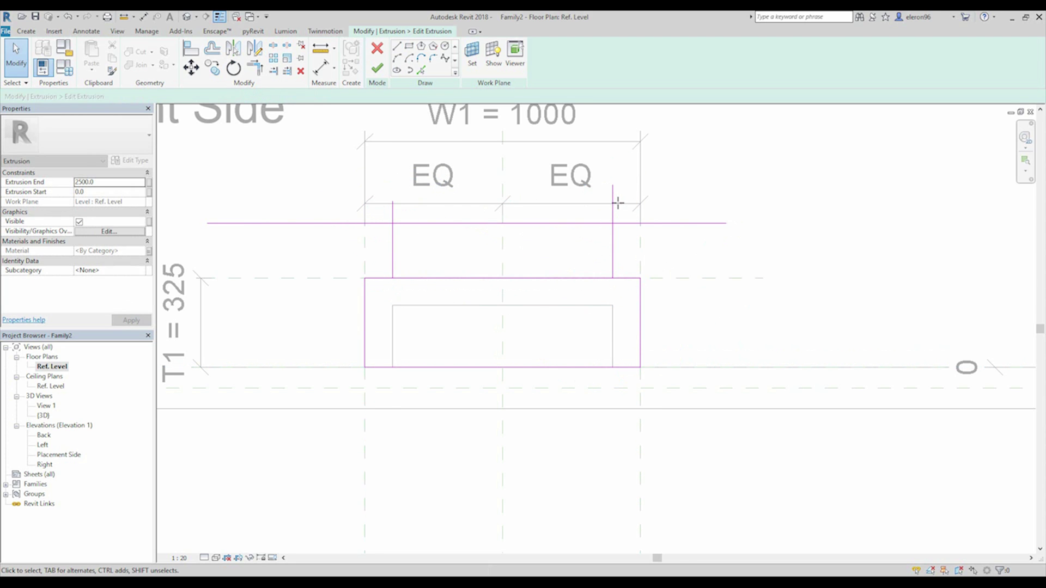
Try to align the new sketch lines with the edges of the inner void
{"action": "key", "text": "a"}
{"action": "key", "text": "l"}
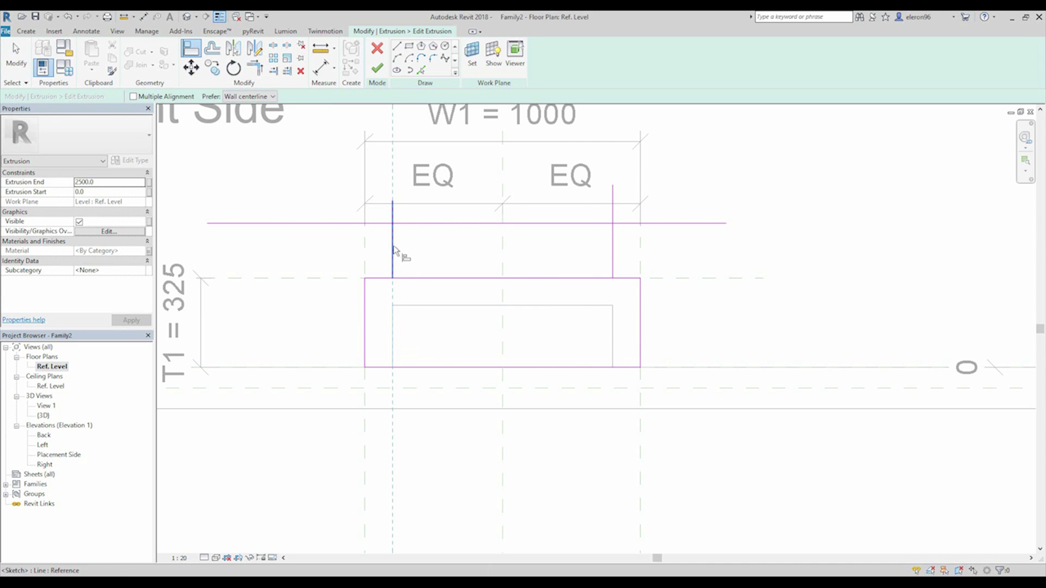
{"action": "left_click", "coordinate": [409, 305]}
{"action": "left_click", "coordinate": [462, 306]}
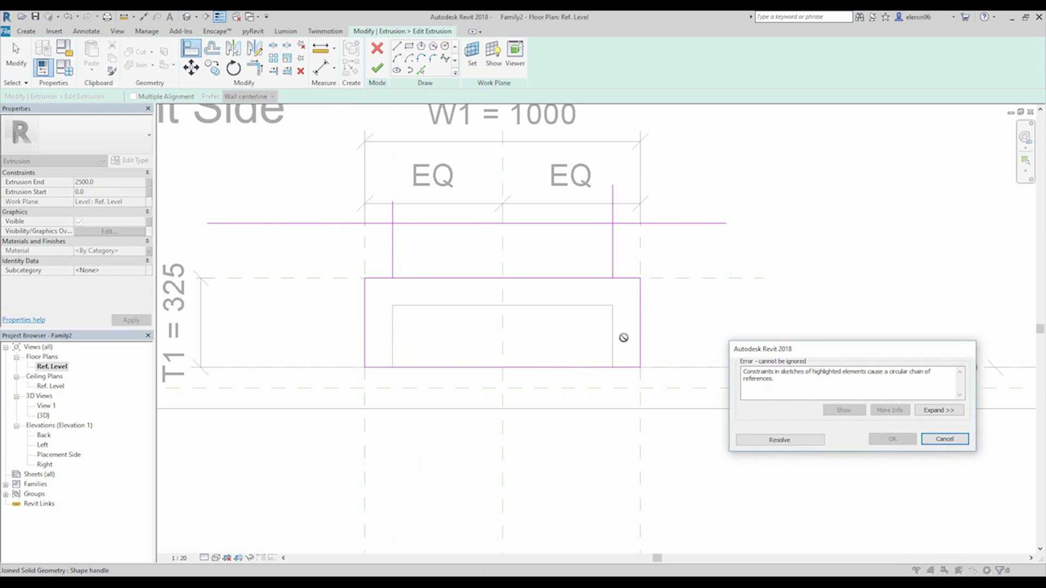
{"action": "left_click", "coordinate": [935, 440]}
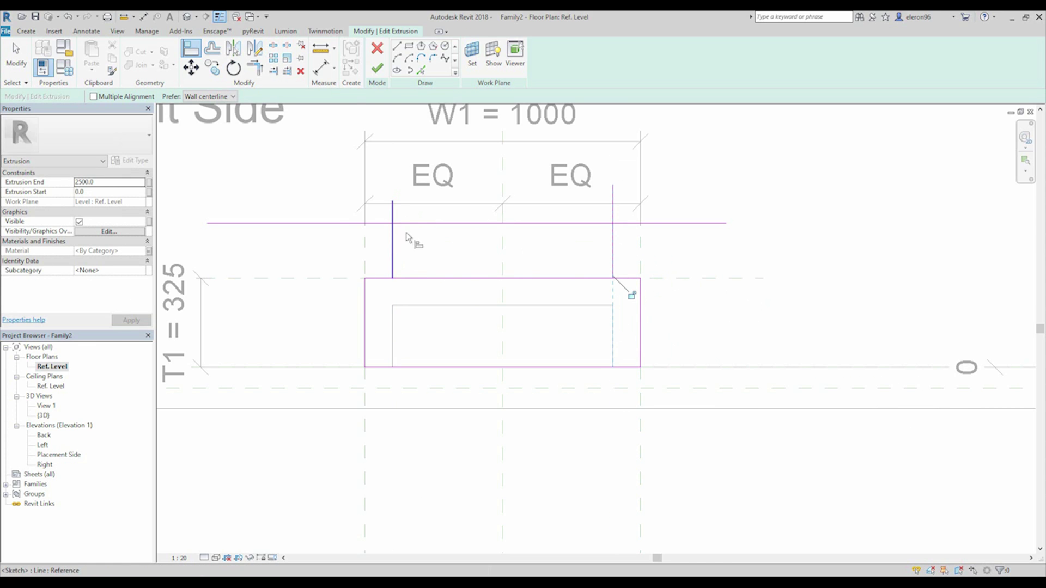
{"action": "key", "text": "Escape"}
Move the upper horizontal sketch line off the new reference plane and align it back onto that plane
{"action": "mouse_move", "coordinate": [334, 223]}
{"action": "left_mouse_down"}
{"action": "mouse_move", "coordinate": [334, 240]}
{"action": "mouse_move", "coordinate": [346, 238]}
{"action": "left_mouse_up"}
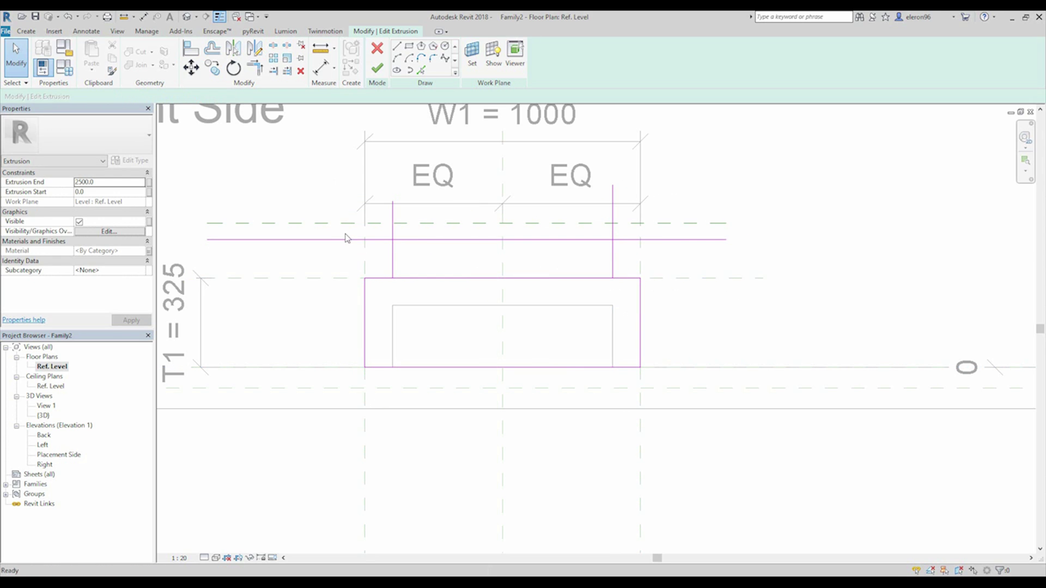
{"action": "key", "text": "a"}
{"action": "key", "text": "l"}
{"action": "left_click", "coordinate": [428, 224]}
{"action": "left_click", "coordinate": [428, 239]}
{"action": "key", "text": "Escape"}
{"action": "key", "text": "Escape"}
Trim the two short vertical sketch lines to corners with the outer portions of the upper horizontal line
{"action": "key", "text": "s"}
{"action": "key", "text": "l"}
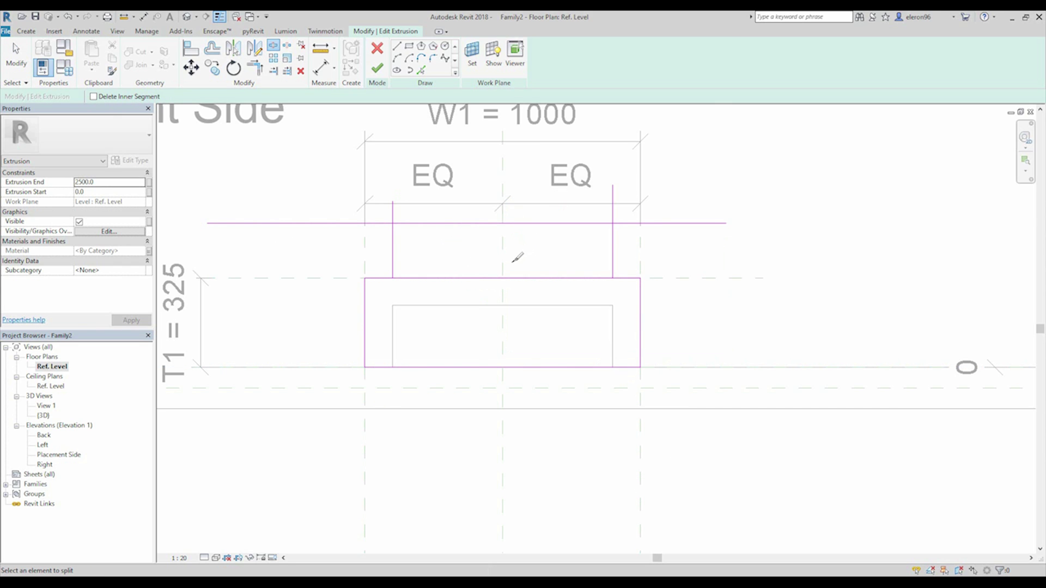
{"action": "key", "text": "t"}
{"action": "key", "text": "r"}
{"action": "left_click", "coordinate": [393, 244]}
{"action": "left_click", "coordinate": [388, 224]}
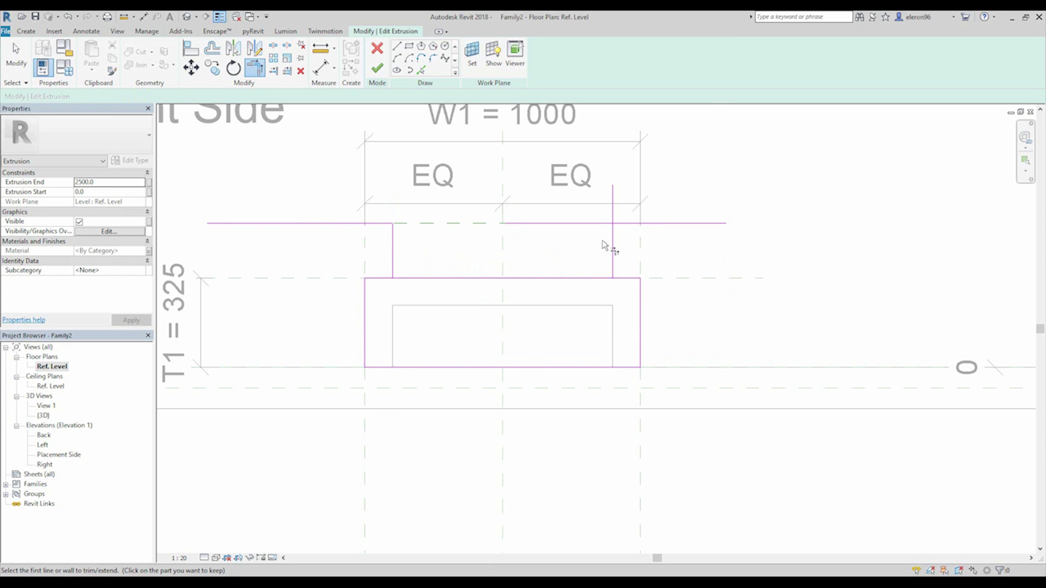
{"action": "left_click", "coordinate": [611, 244]}
{"action": "left_click", "coordinate": [627, 225]}
Trim the remaining sketch lines so the profile closes with a raised flange at each side, and finish the sketch
{"action": "left_click", "coordinate": [614, 273]}
{"action": "left_click", "coordinate": [602, 280]}
{"action": "left_click", "coordinate": [392, 266]}
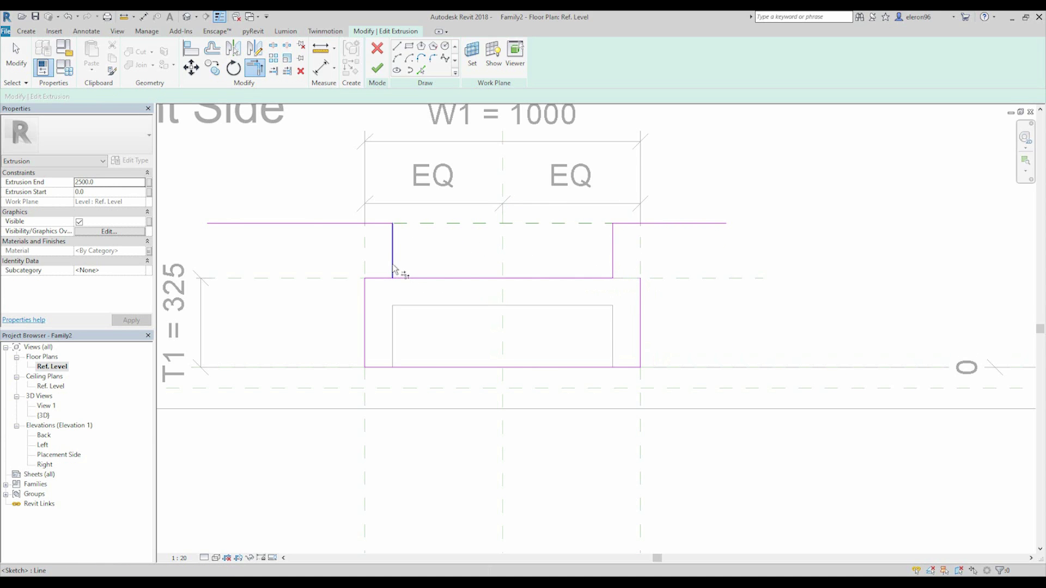
{"action": "left_click", "coordinate": [406, 279]}
{"action": "left_click", "coordinate": [365, 293]}
{"action": "left_click", "coordinate": [379, 224]}
{"action": "left_click", "coordinate": [632, 224]}
{"action": "left_click", "coordinate": [642, 297]}
{"action": "key", "text": "Escape"}
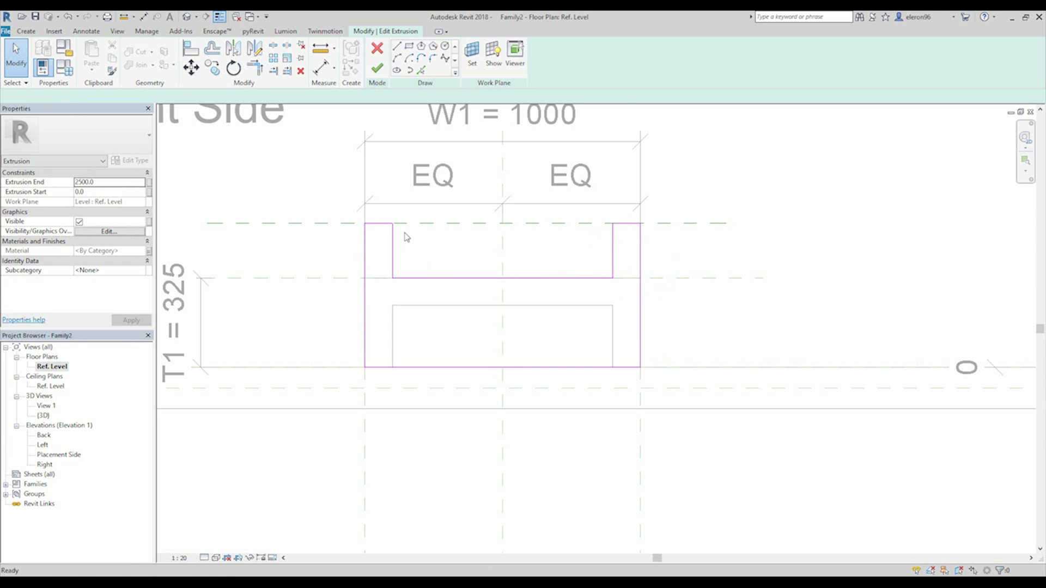
{"action": "middle_click_drag", "start_coordinate": [406, 238], "coordinate": [530, 230]}
{"action": "left_click", "coordinate": [377, 68]}
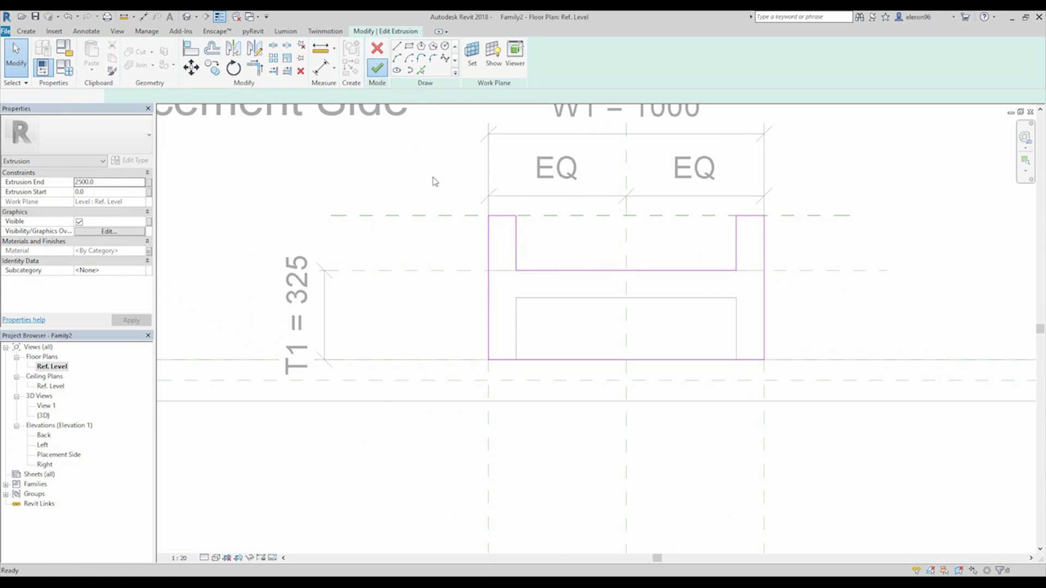
{"action": "left_click", "coordinate": [422, 231]}
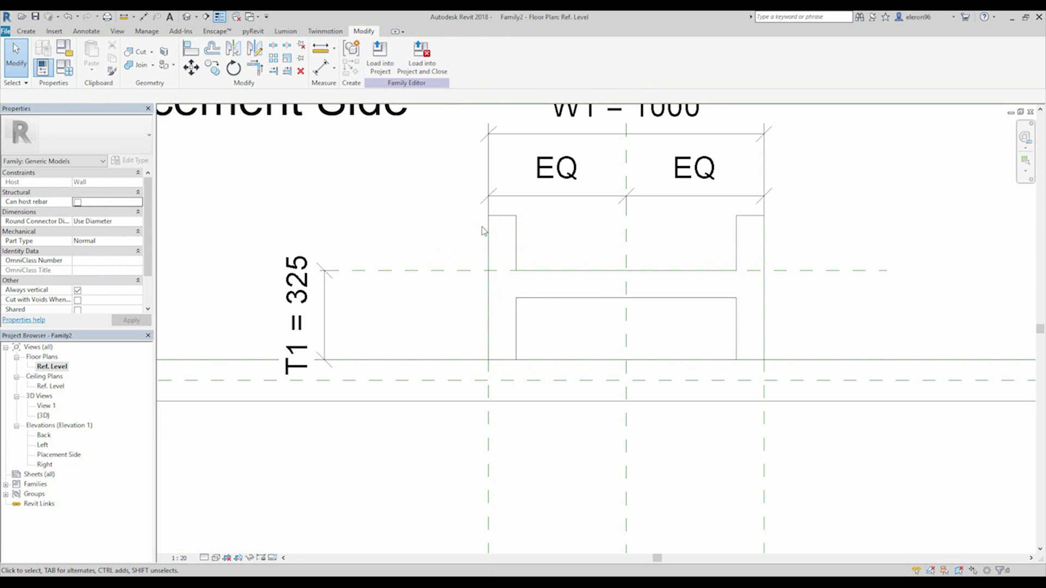
Reopen the extrusion's sketch and dimension the distance between the T1 reference plane and the new outer reference plane
{"action": "double_click", "coordinate": [490, 248]}
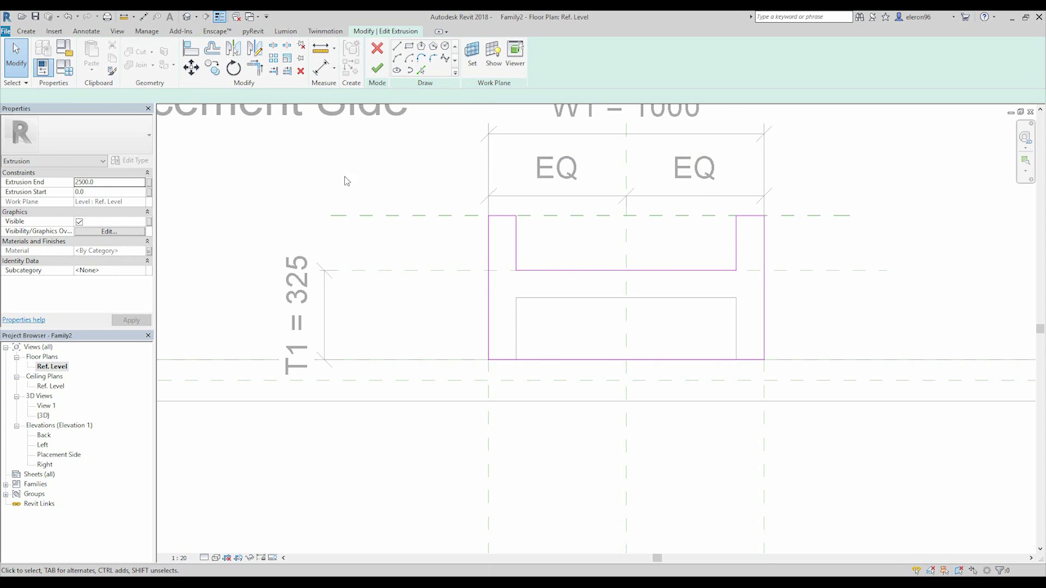
{"action": "left_click", "coordinate": [329, 72]}
{"action": "left_click", "coordinate": [405, 271]}
{"action": "left_click", "coordinate": [371, 209]}
{"action": "left_click", "coordinate": [327, 268]}
{"action": "left_click", "coordinate": [412, 289]}
{"action": "key", "text": "Escape"}
Label the flange dimension with a new instance parameter named E1 and finish the extrusion's sketch
{"action": "left_click", "coordinate": [420, 251]}
{"action": "left_click", "coordinate": [482, 56]}
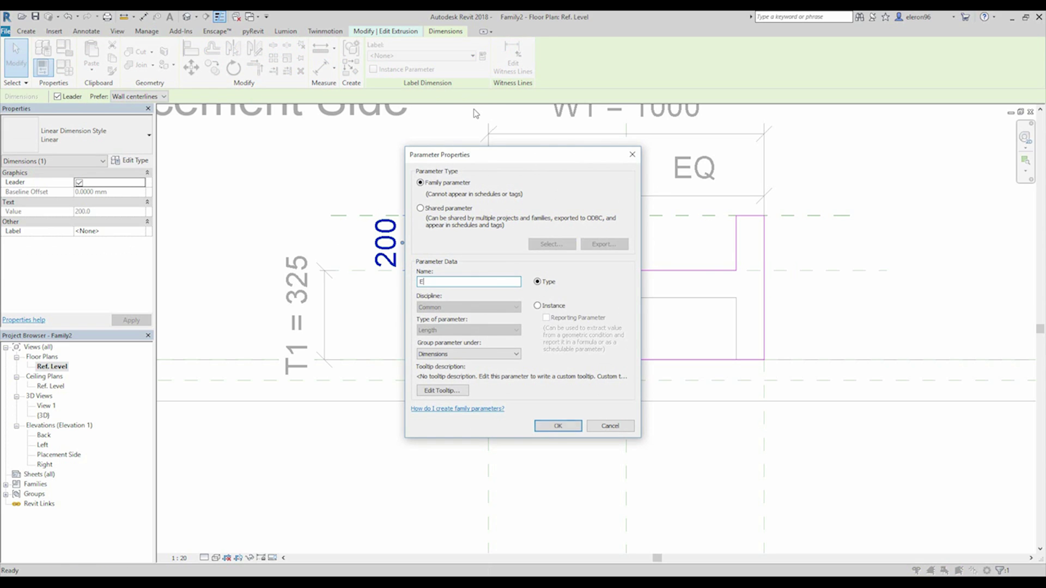
{"action": "left_click", "coordinate": [549, 306]}
{"action": "left_click", "coordinate": [558, 426]}
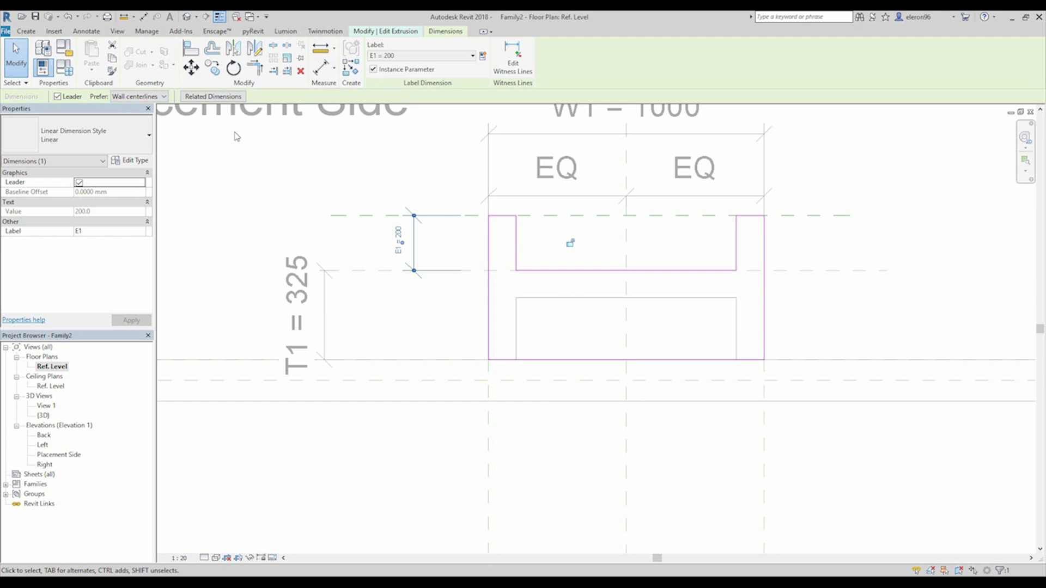
{"action": "left_click", "coordinate": [316, 167]}
{"action": "left_click", "coordinate": [380, 69]}
{"action": "middle_click_drag", "start_coordinate": [553, 251], "coordinate": [420, 278]}
{"action": "middle_click_drag", "start_coordinate": [537, 284], "coordinate": [493, 280]}
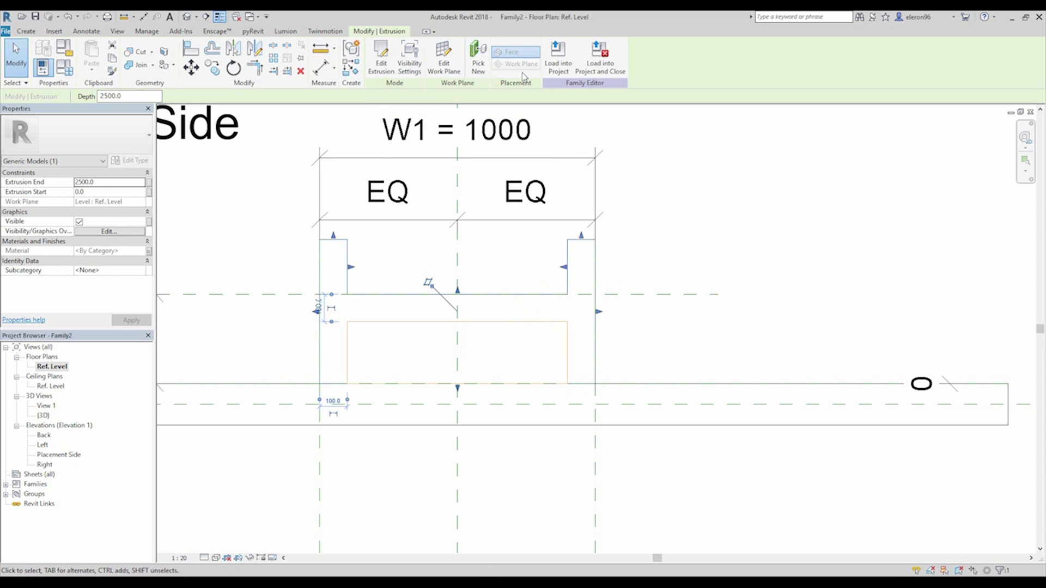
Load the family into rac_advanced_sample_project.rvt without saving, overwriting the existing version
{"action": "left_click", "coordinate": [559, 60]}
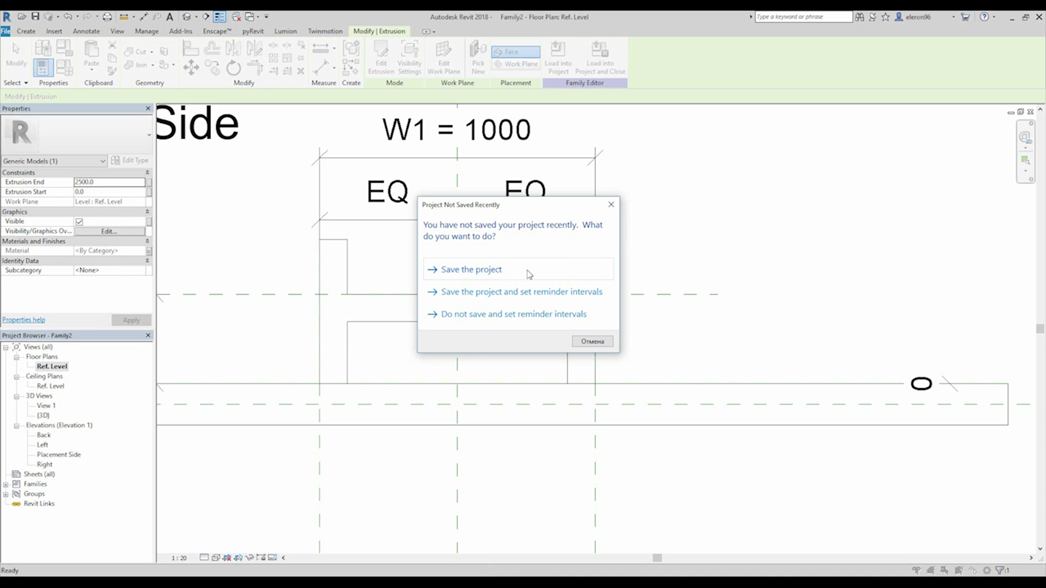
{"action": "left_click", "coordinate": [612, 206]}
{"action": "left_click", "coordinate": [452, 249]}
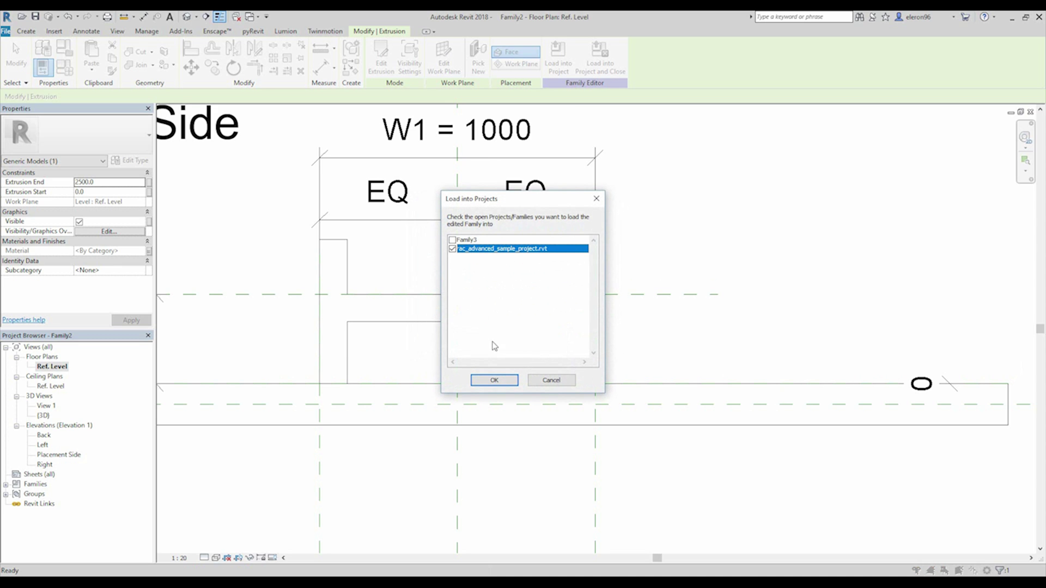
{"action": "left_click", "coordinate": [503, 384]}
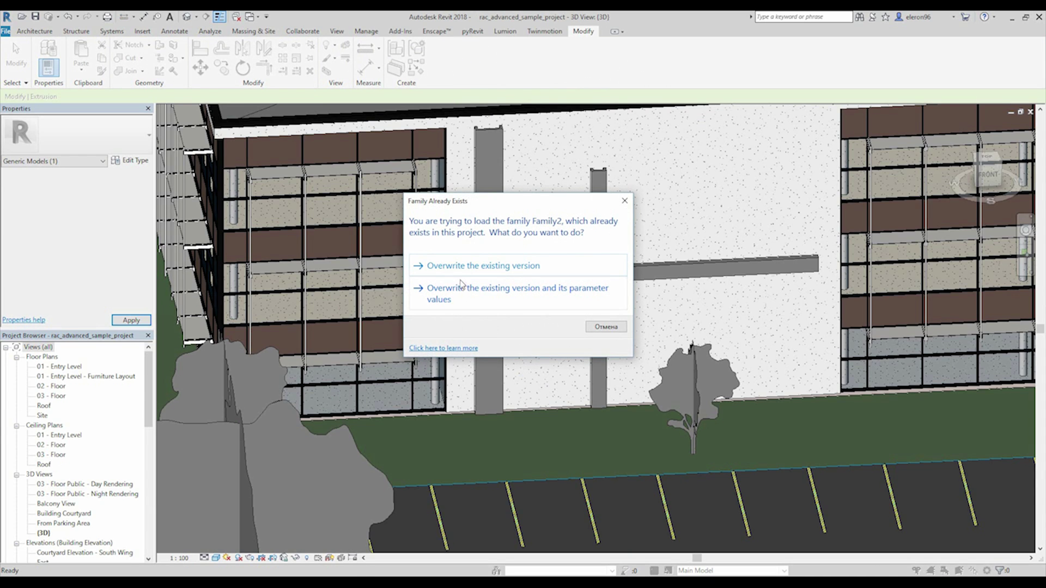
{"action": "left_click", "coordinate": [465, 267]}
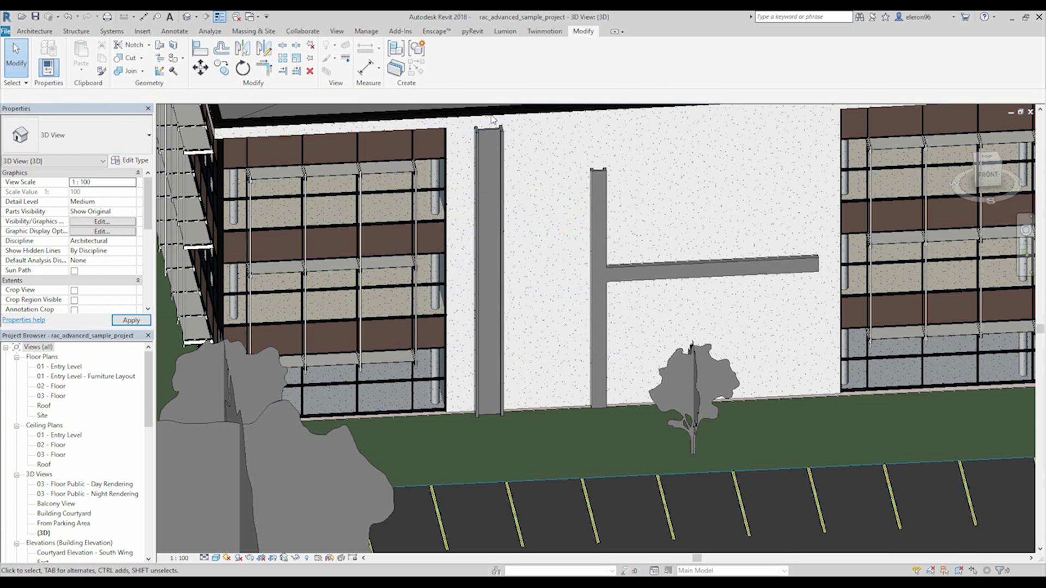
Examine the updated column on the project wall from the side and from the front
{"action": "scroll", "coordinate": [492, 119], "scroll_direction": "up", "scroll_amount": 5}
{"action": "middle_click_drag", "start_coordinate": [492, 119], "coordinate": [493, 411], "text": "shift"}
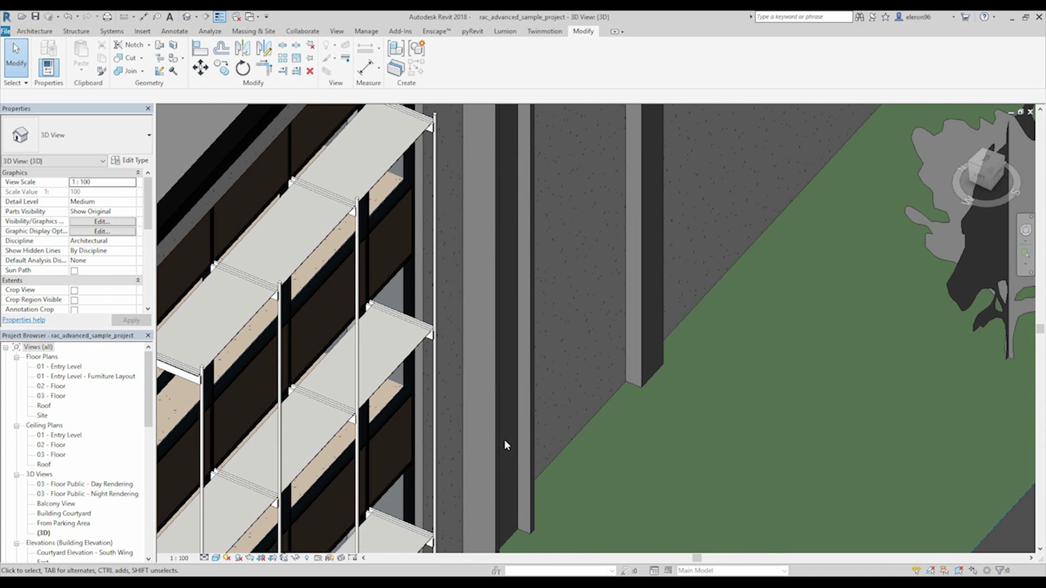
{"action": "scroll", "coordinate": [555, 410], "scroll_direction": "down", "scroll_amount": 5}
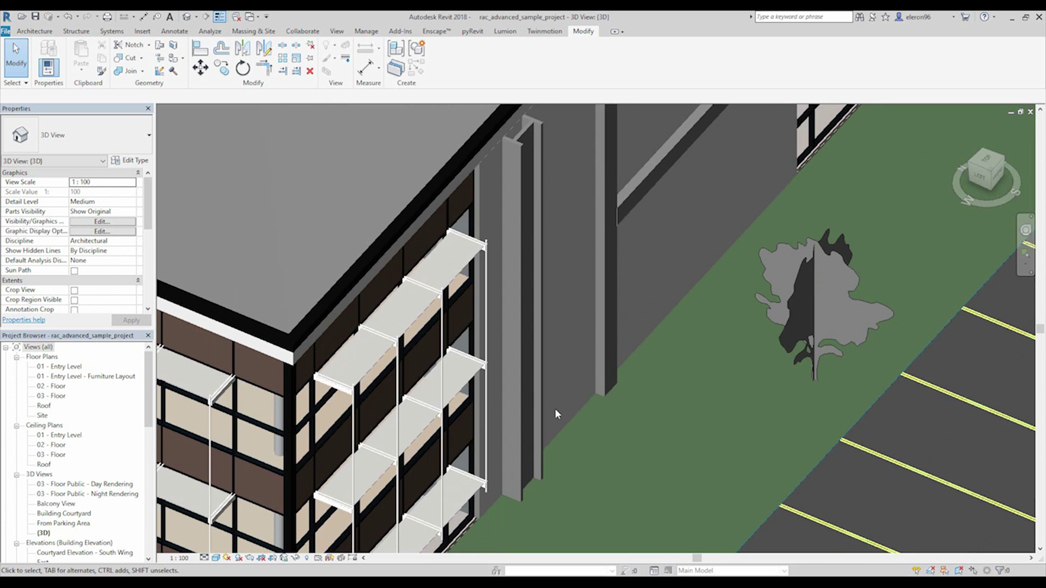
{"action": "left_click", "coordinate": [986, 177]}
{"action": "middle_click_drag", "start_coordinate": [522, 321], "coordinate": [564, 333]}
{"action": "scroll", "coordinate": [458, 174], "scroll_direction": "up", "scroll_amount": 3}
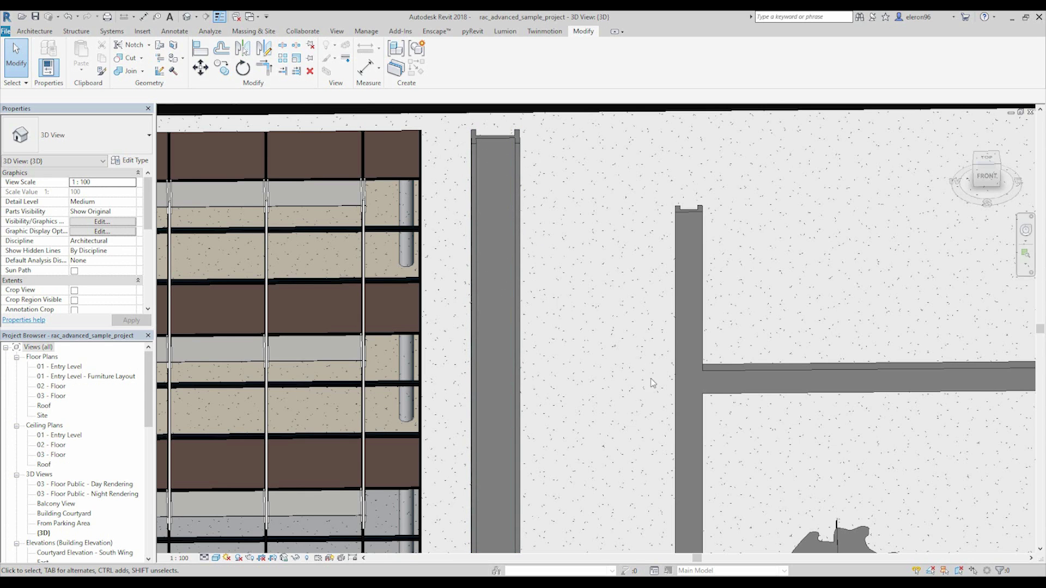
{"action": "middle_click_drag", "start_coordinate": [642, 363], "coordinate": [553, 353]}
Extend the horizontal instance past the narrow vertical instance to the wide column, giving it a length of about 11469 mm
{"action": "left_click", "coordinate": [616, 331]}
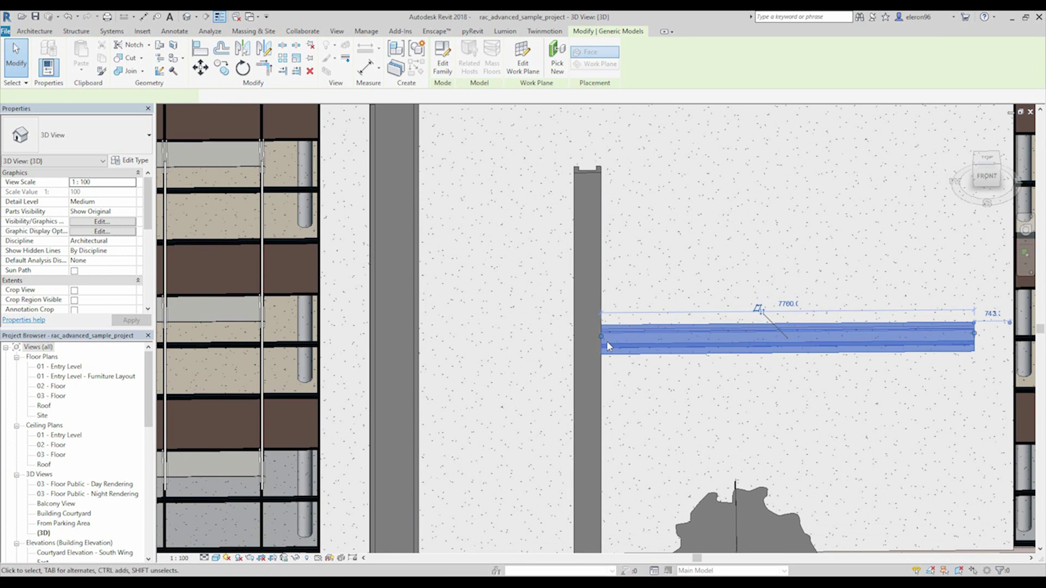
{"action": "left_click", "coordinate": [601, 338]}
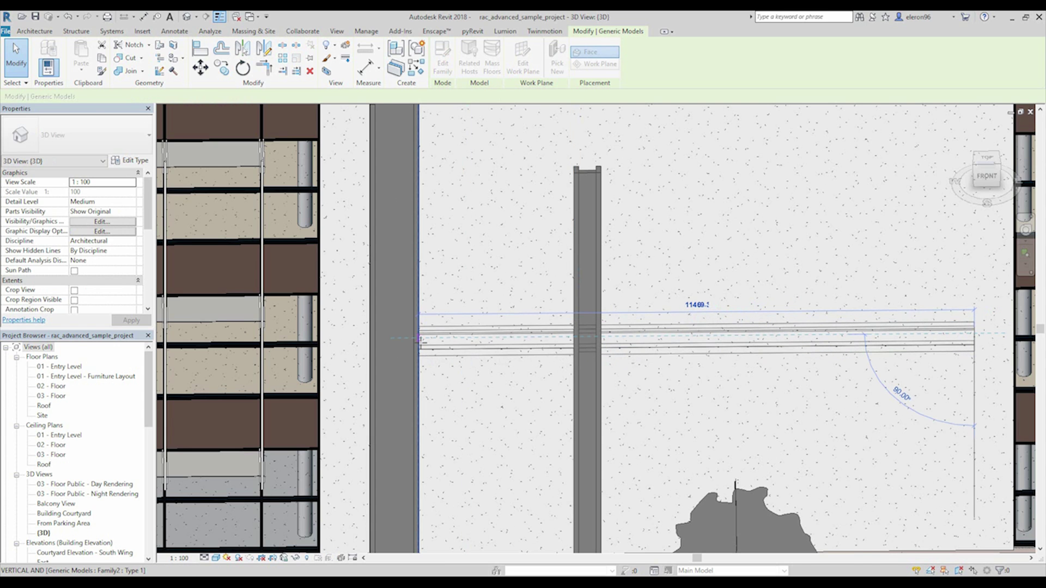
{"action": "left_click", "coordinate": [424, 345]}
{"action": "middle_click_drag", "start_coordinate": [513, 386], "coordinate": [518, 376], "text": "shift"}
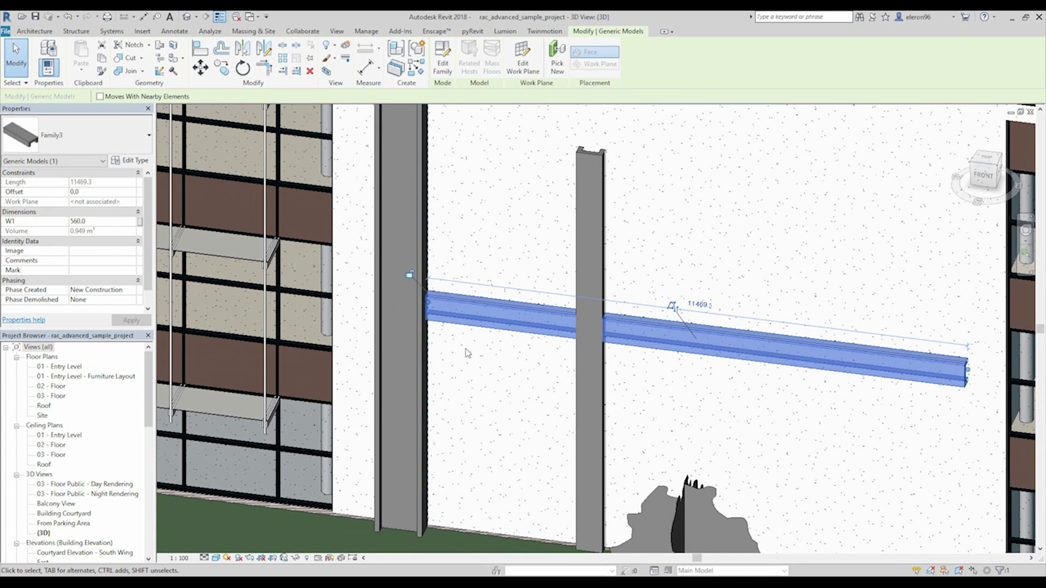
{"action": "key", "text": "Escape"}
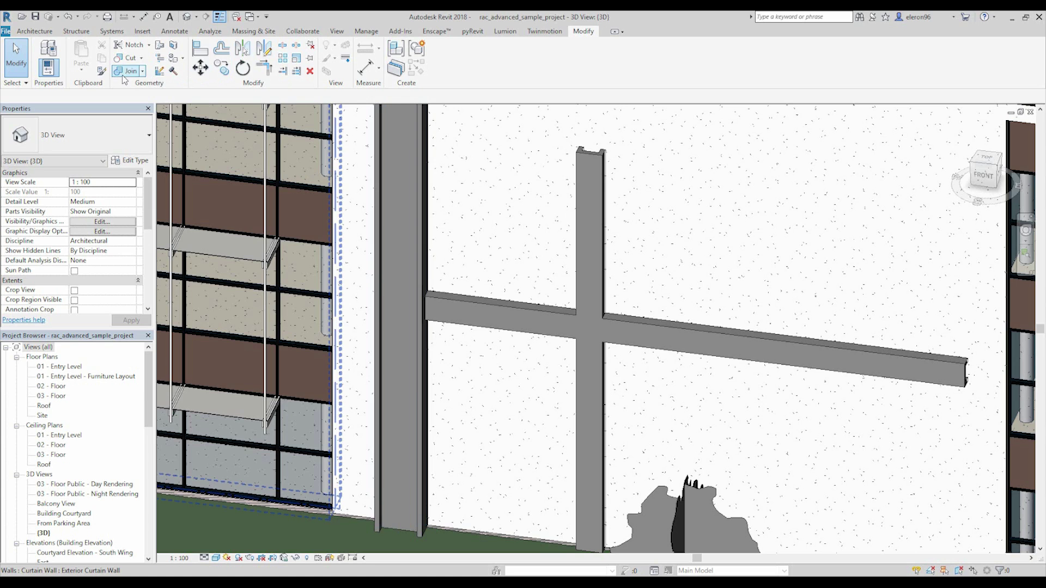
Join the geometry of the wide wall-based column with the extended horizontal instance
{"action": "left_click", "coordinate": [612, 205]}
{"action": "key", "text": "j"}
{"action": "key", "text": "o"}
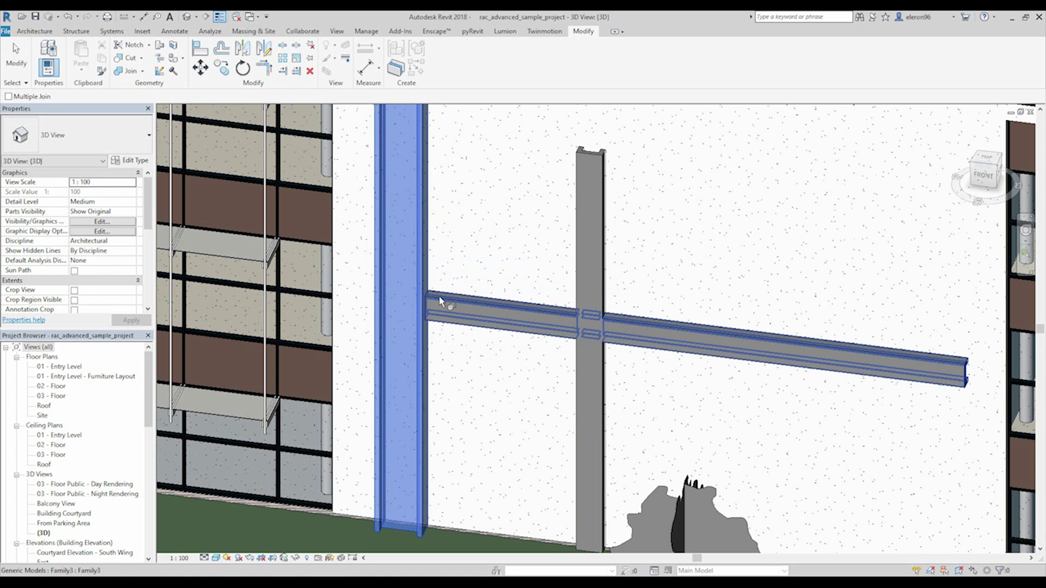
{"action": "left_click", "coordinate": [576, 321]}
{"action": "key", "text": "Escape"}
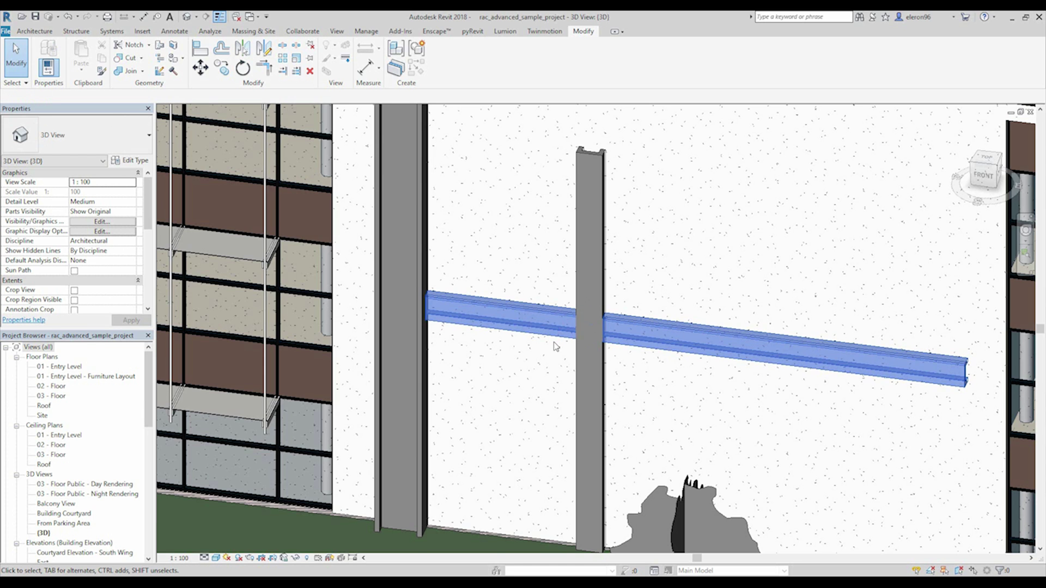
{"action": "scroll", "coordinate": [556, 345], "scroll_direction": "down", "scroll_amount": 5}
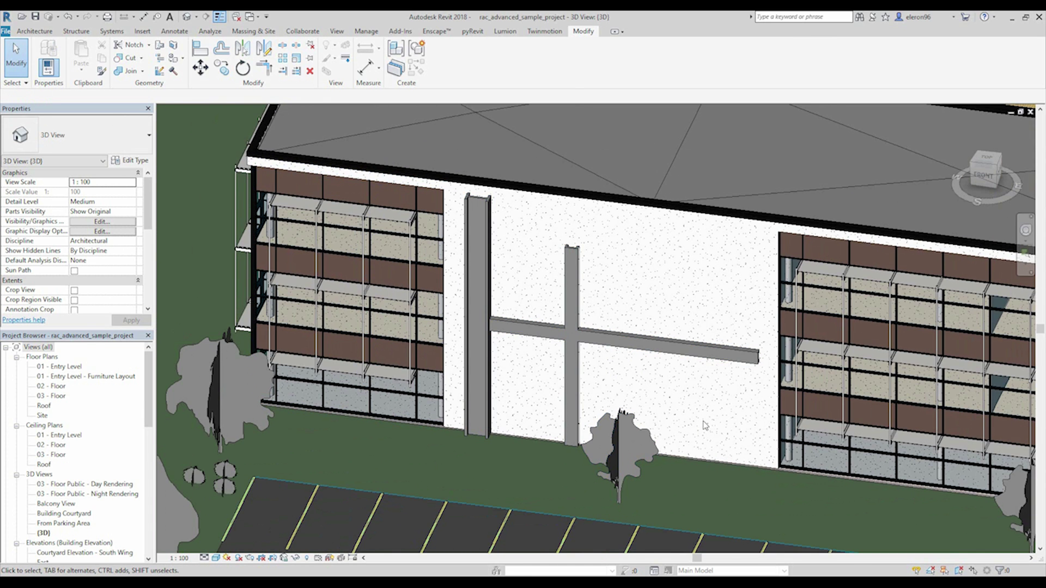